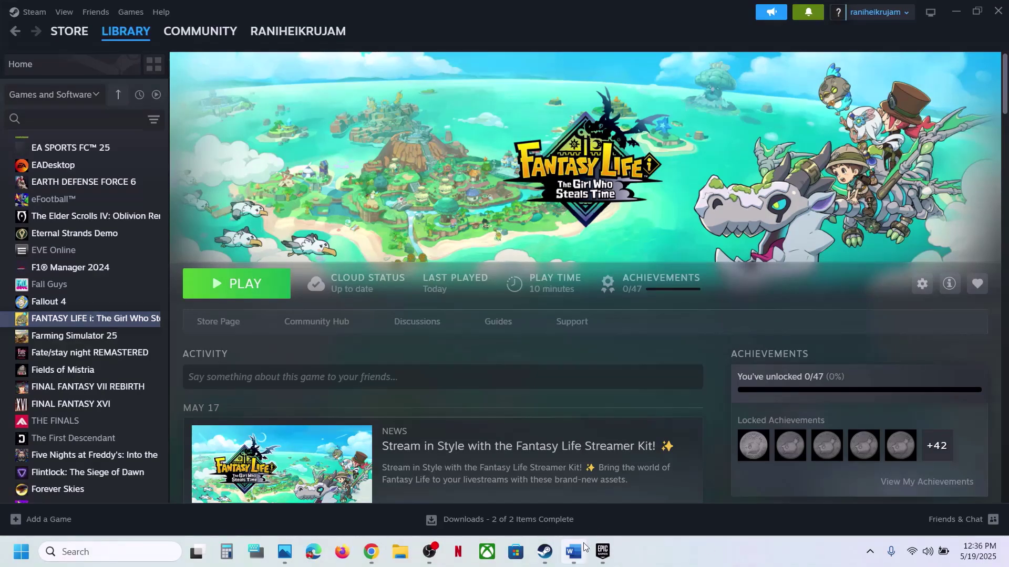
Highlight the Step 1 instruction in the notes document and return to Steam
left_click(574, 551)
left_click_drag(105, 273, 329, 275)
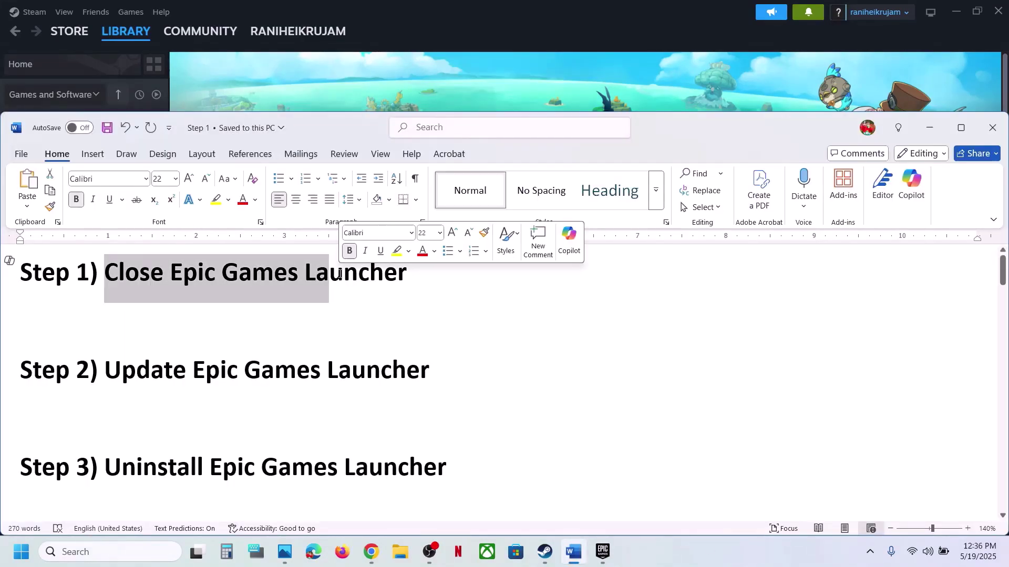
left_click(404, 88)
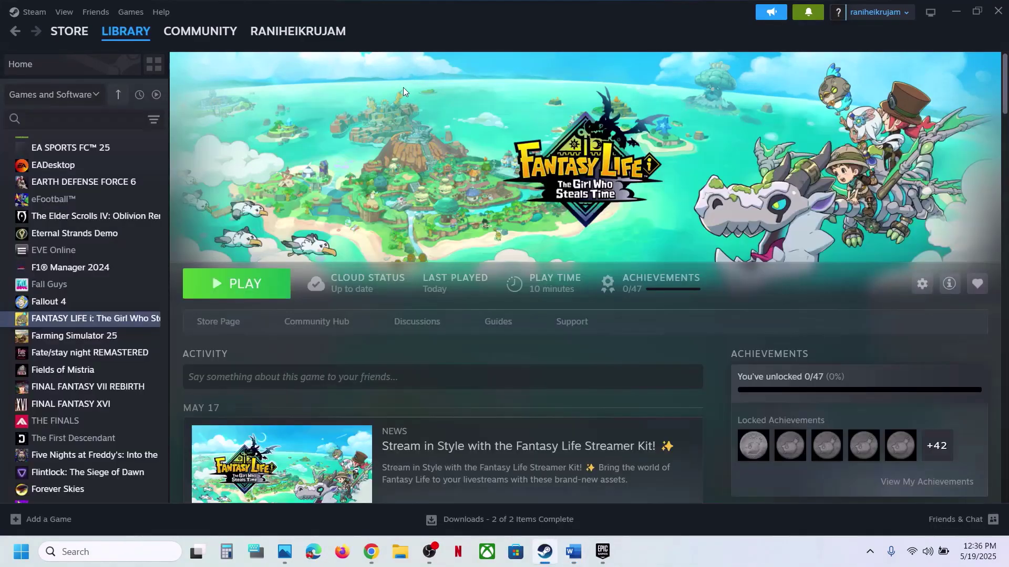
Exit the Epic Games Launcher from the hidden-icons tray
left_click(870, 553)
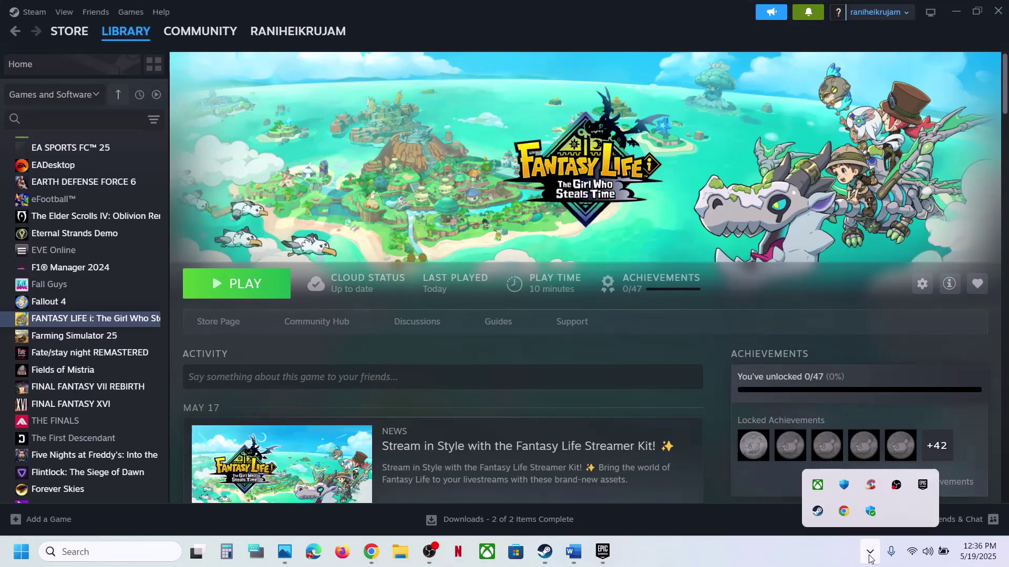
left_click(919, 491)
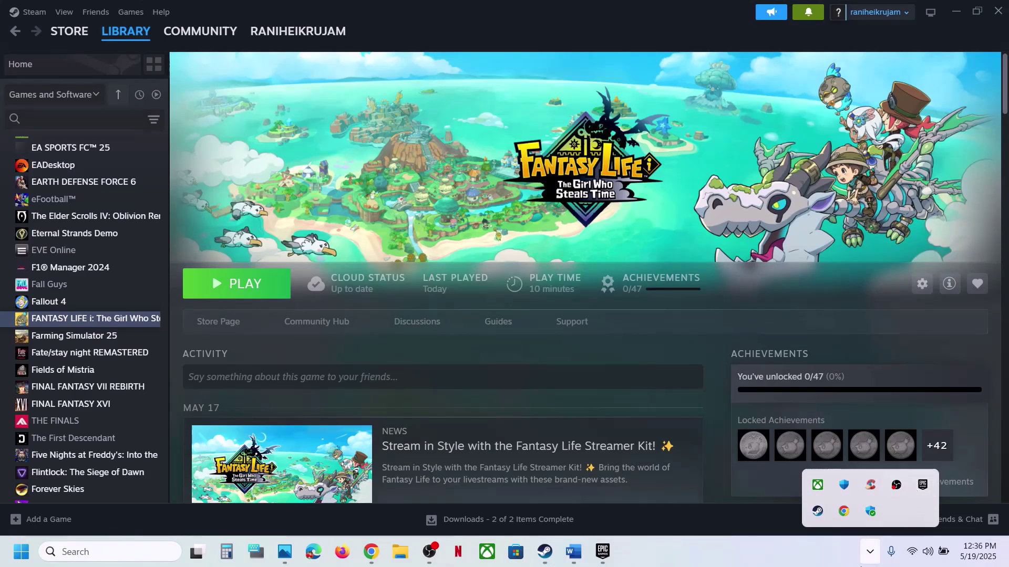
right_click(919, 492)
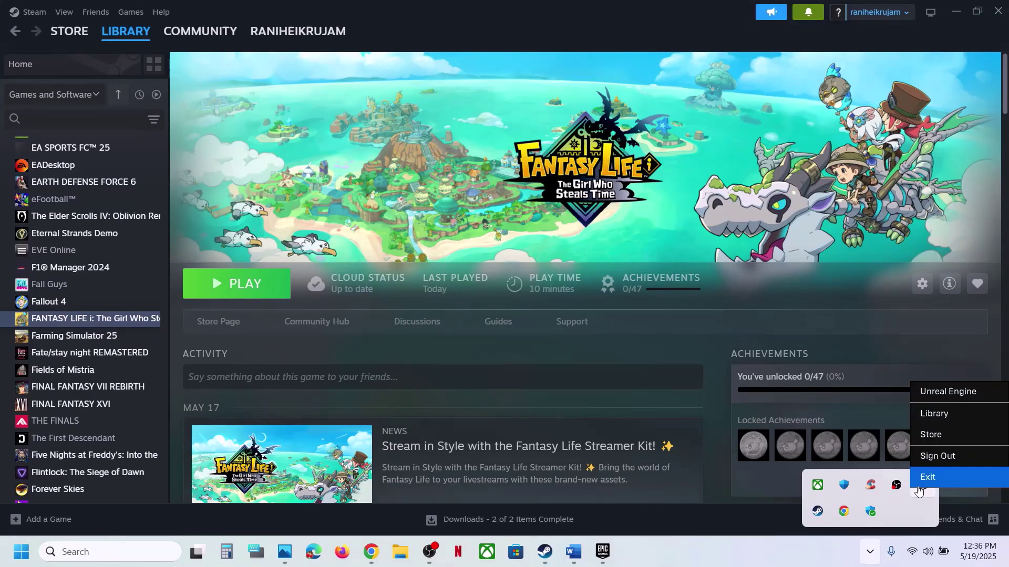
left_click(958, 478)
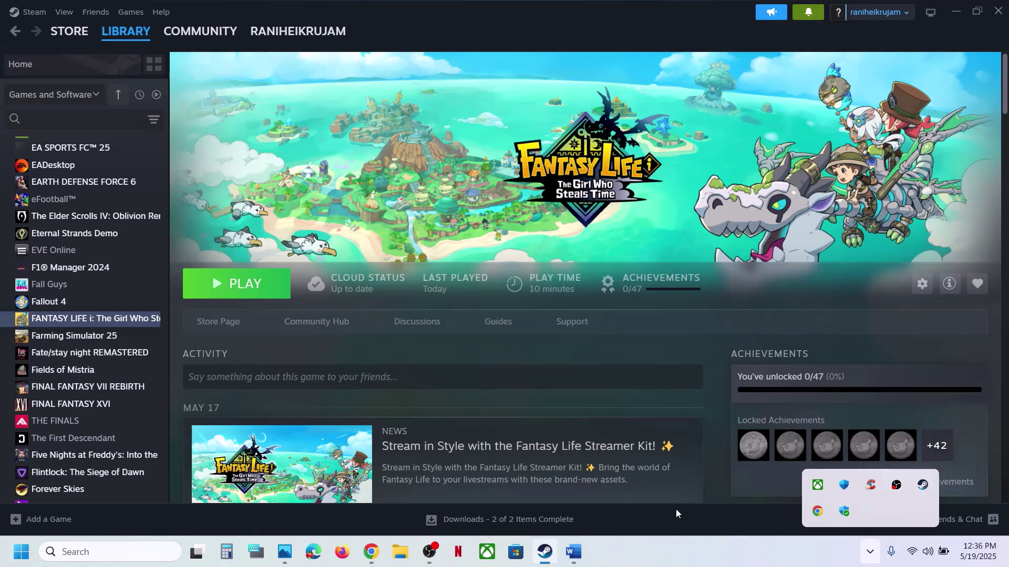
right_click(30, 556)
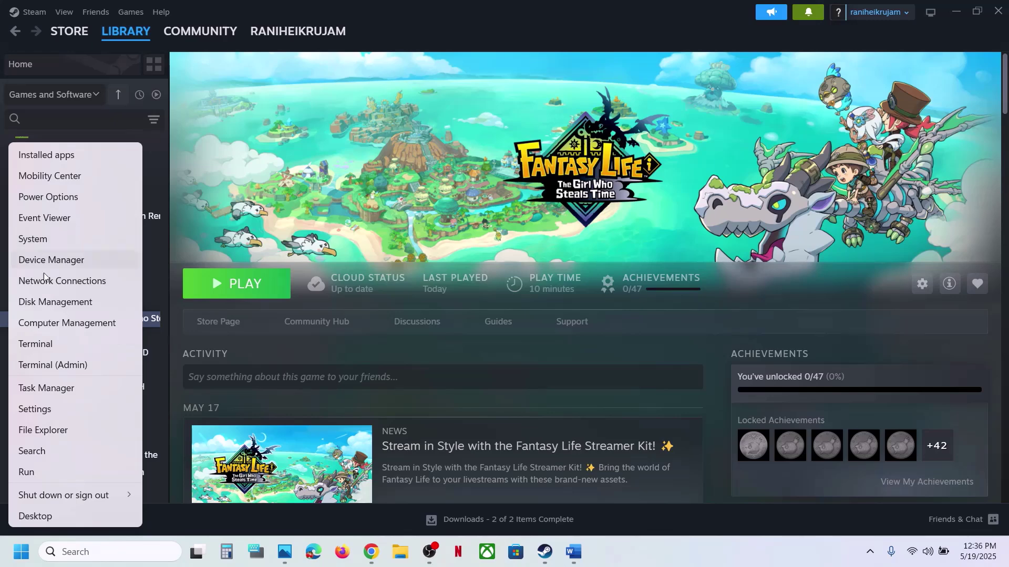
left_click(59, 381)
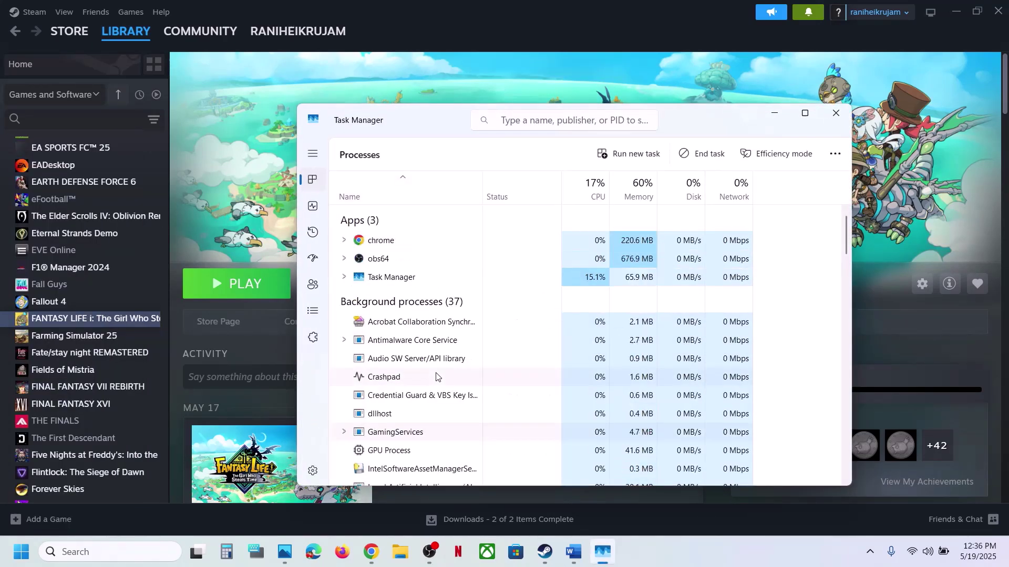
scroll(389, 419, "down", 18)
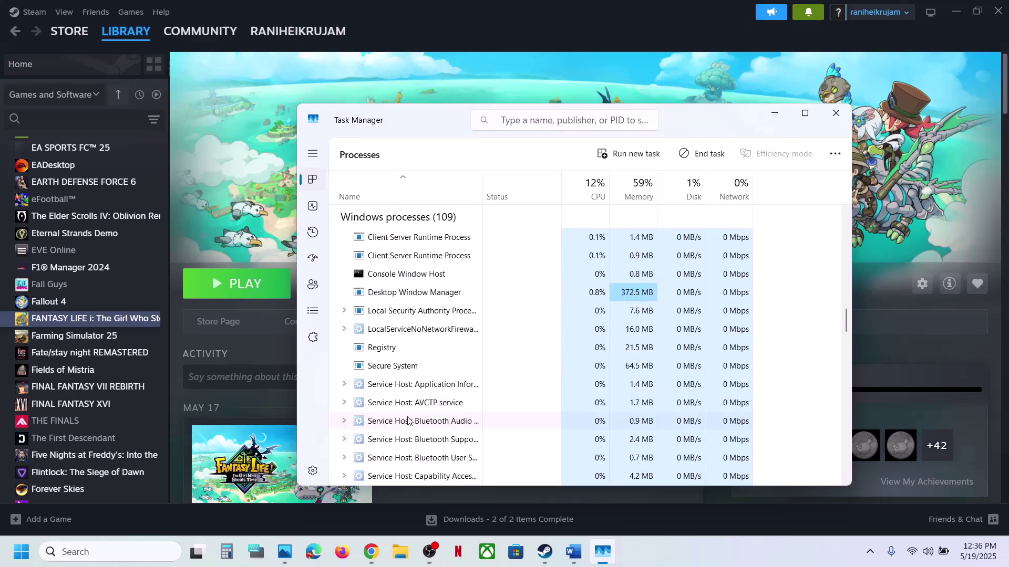
scroll(408, 421, "up", 10)
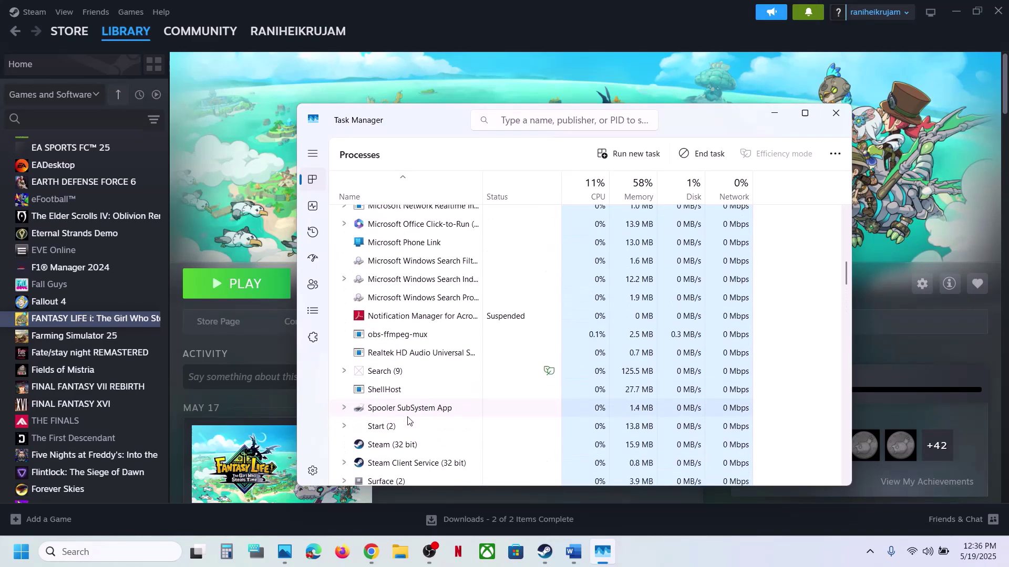
scroll(407, 420, "down", 3)
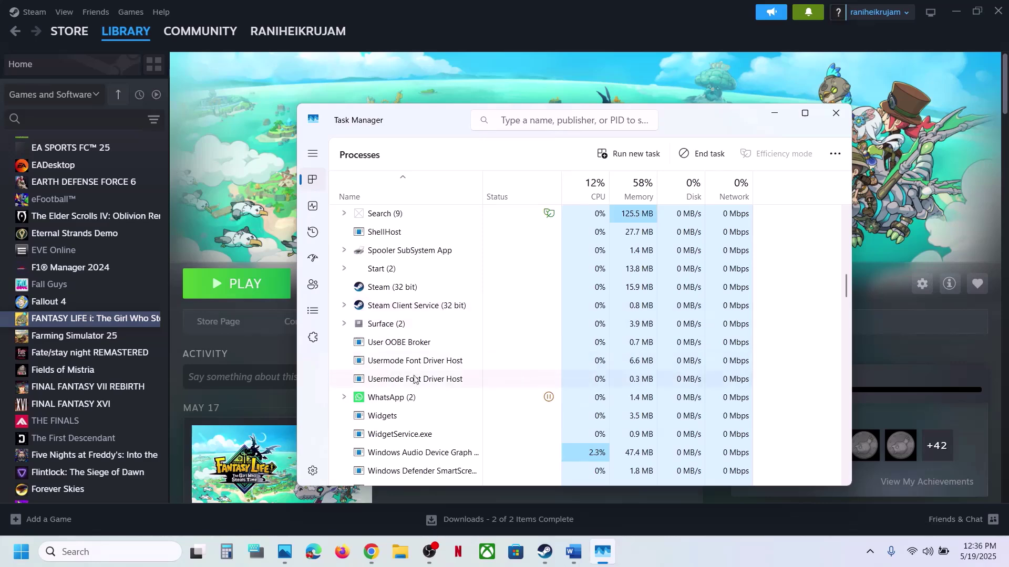
scroll(418, 389, "down", 1)
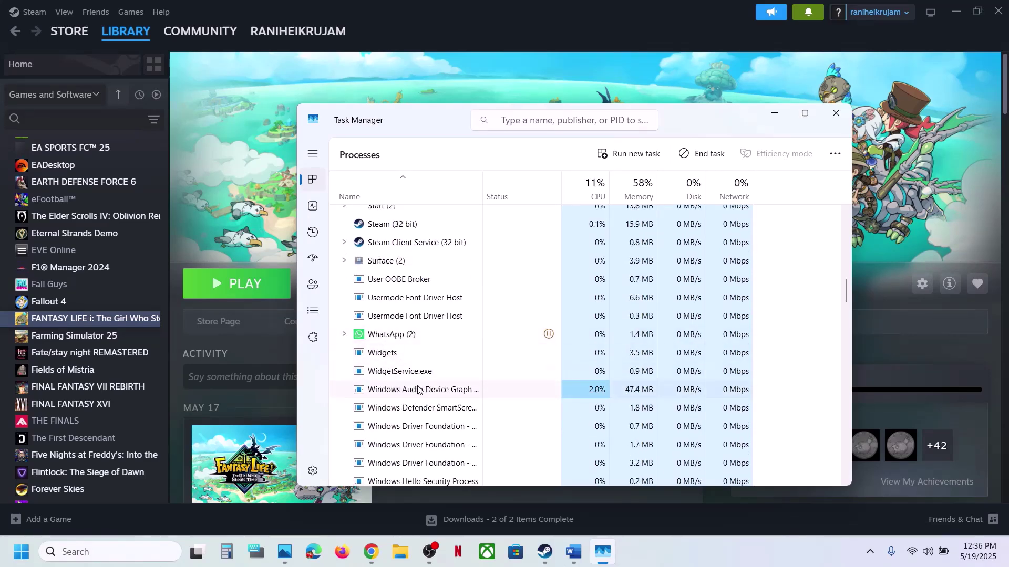
right_click(412, 378)
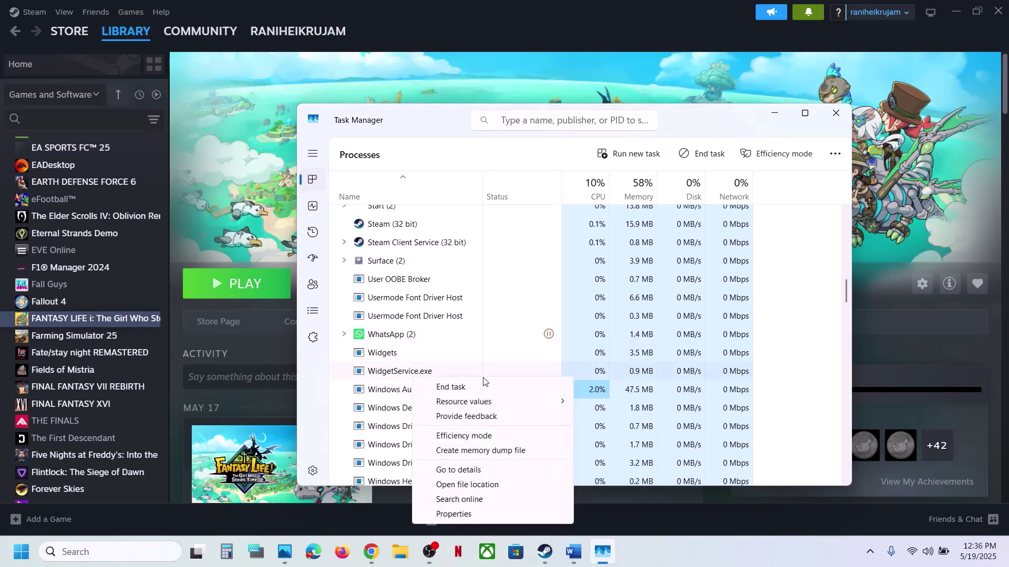
left_click(428, 320)
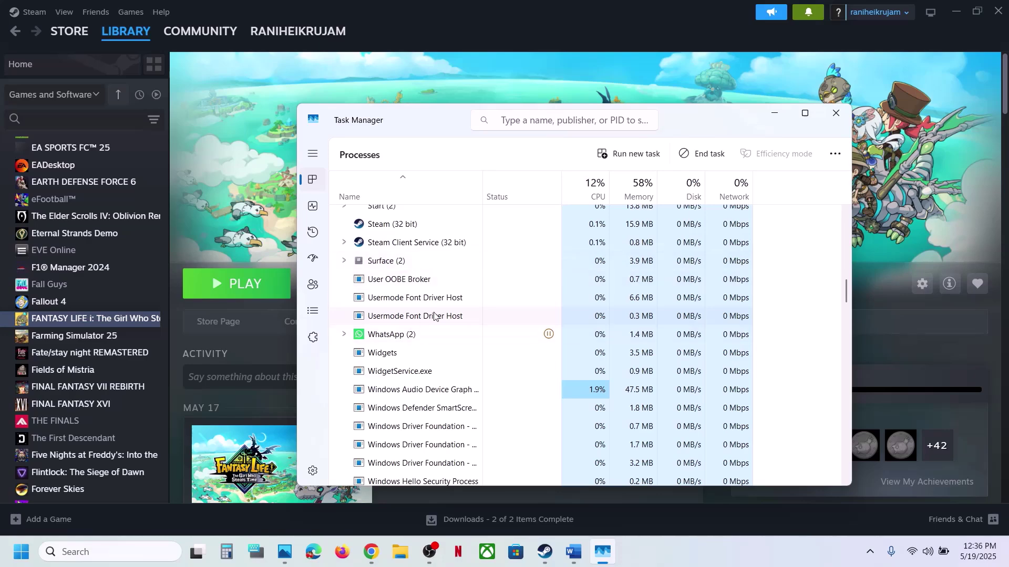
scroll(434, 316, "up", 3)
scroll(434, 316, "down", 2)
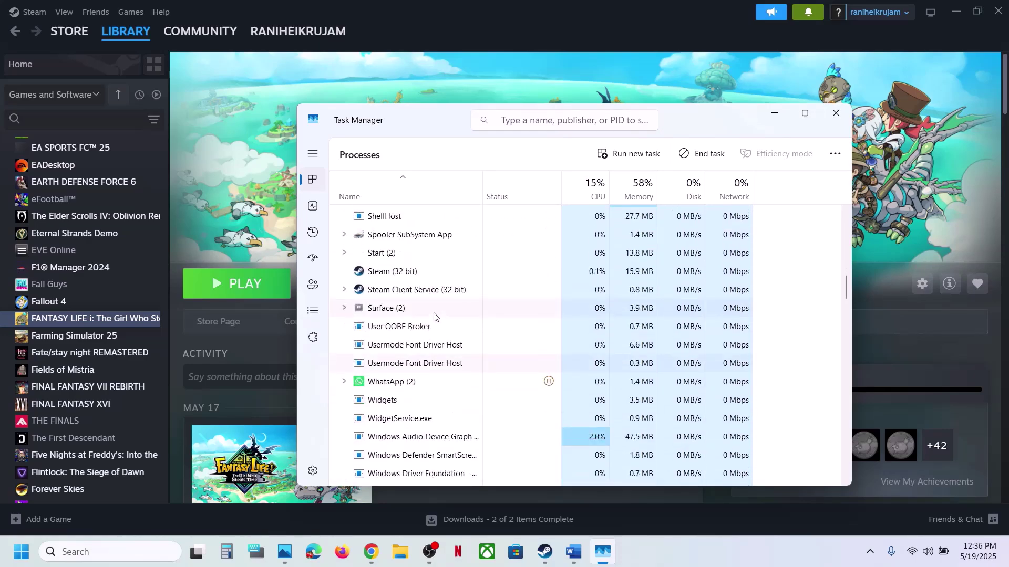
scroll(434, 316, "up", 2)
scroll(434, 316, "down", 1)
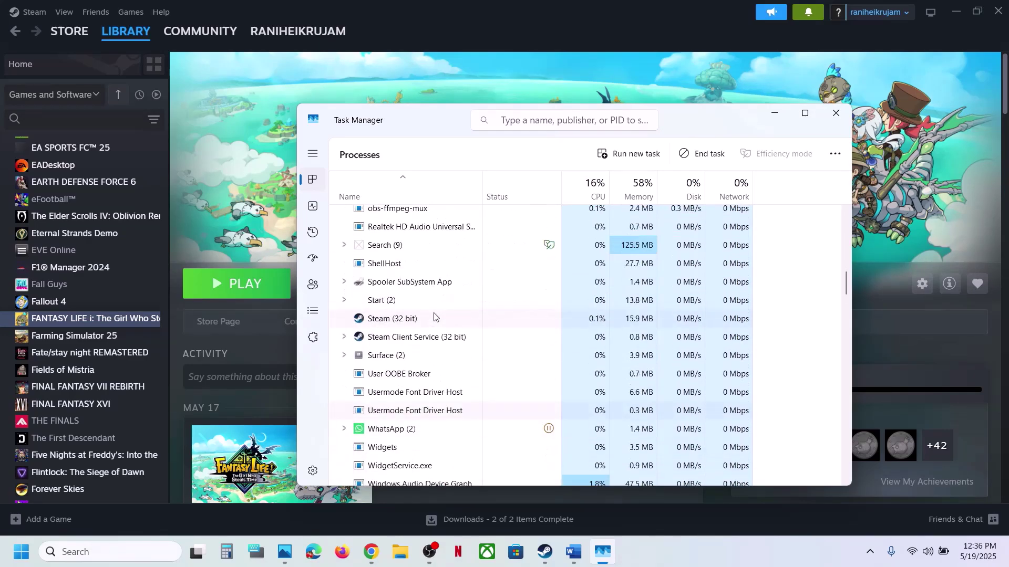
left_click(850, 114)
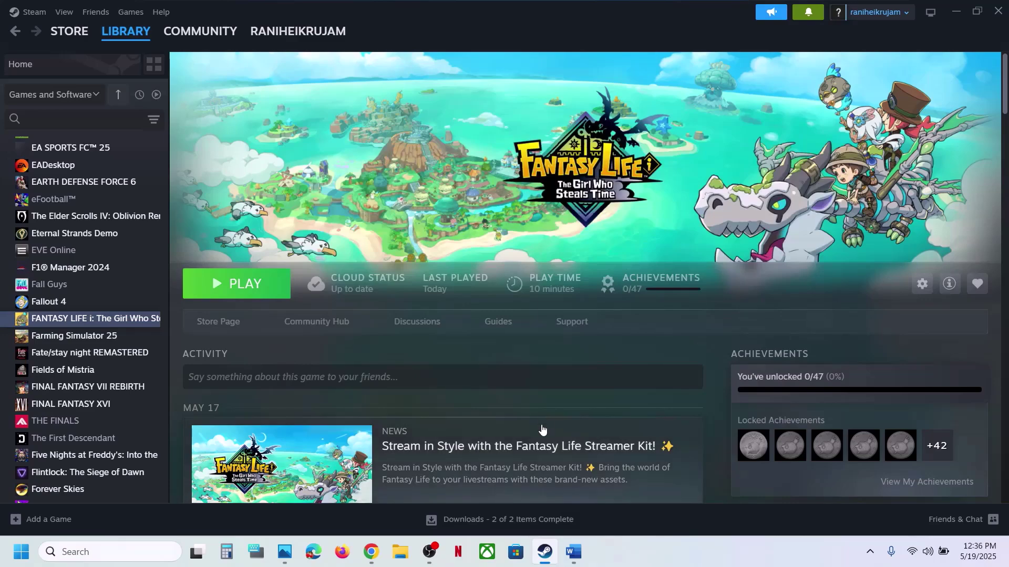
Highlight the Step 2 update instruction in the notes and return to Steam
left_click(570, 558)
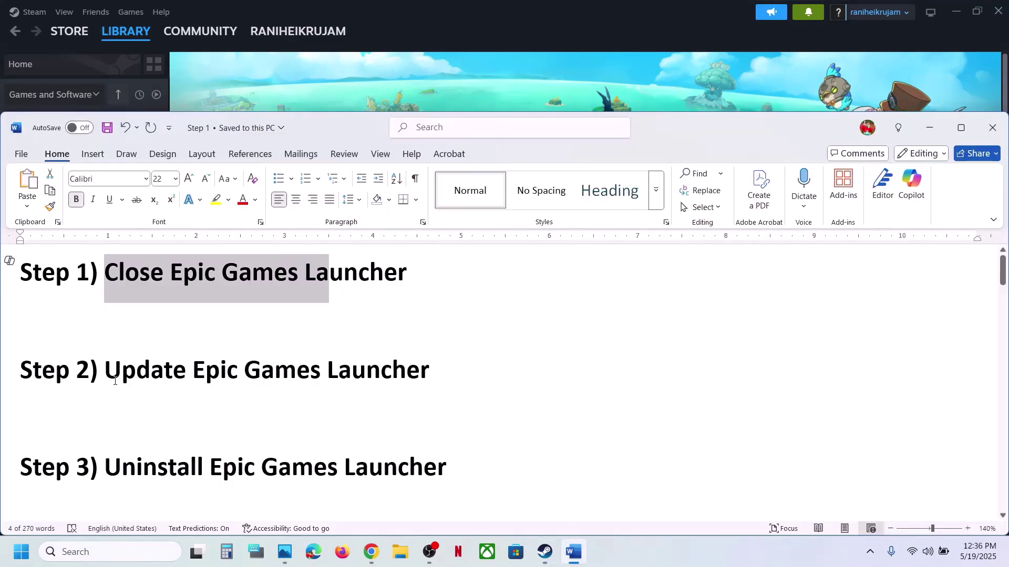
left_click_drag(115, 382, 512, 377)
left_click(522, 74)
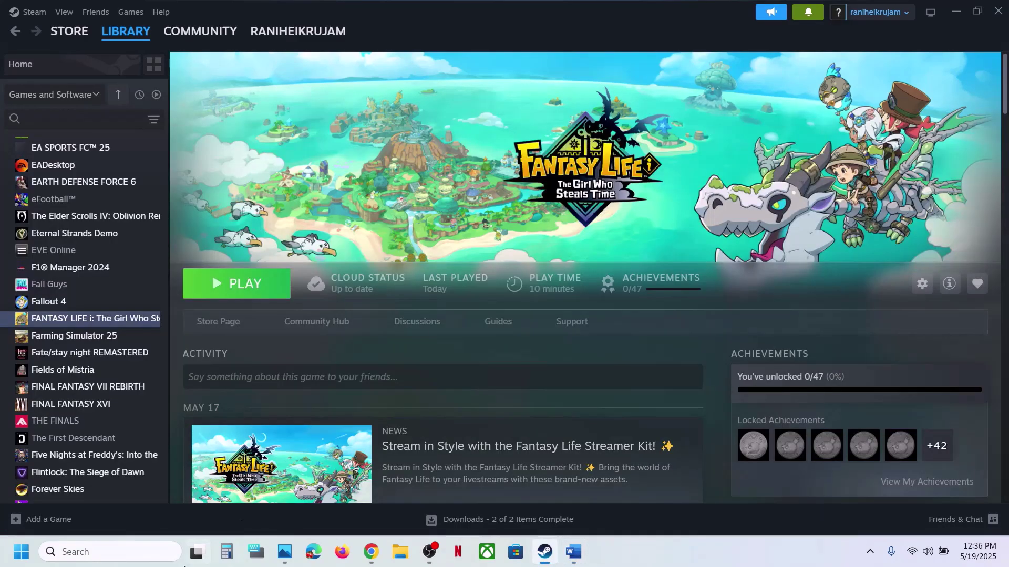
Launch Epic Games Launcher via Windows search 'epic' and open its Settings page
left_click(119, 562)
type("epic")
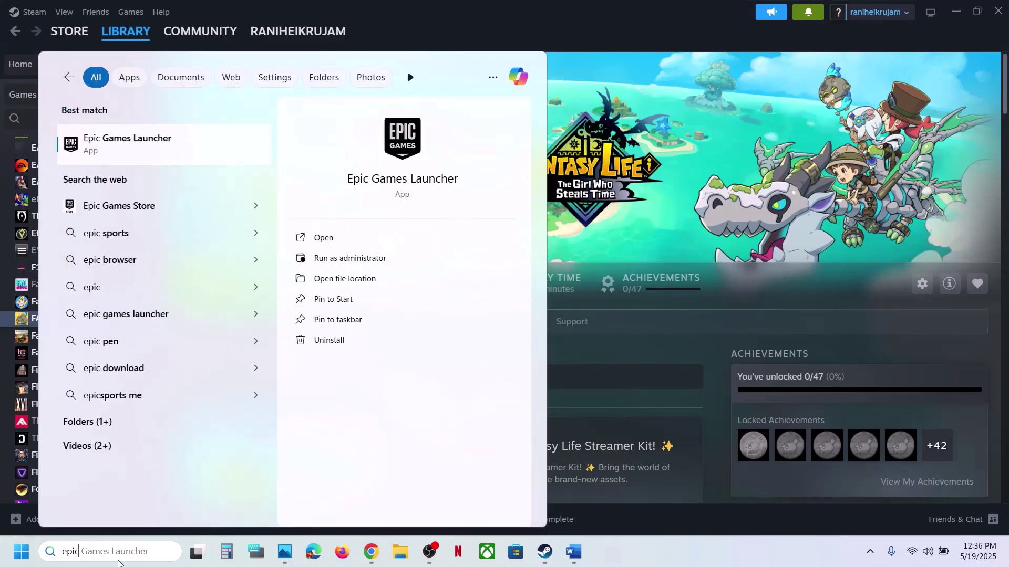
key("Return")
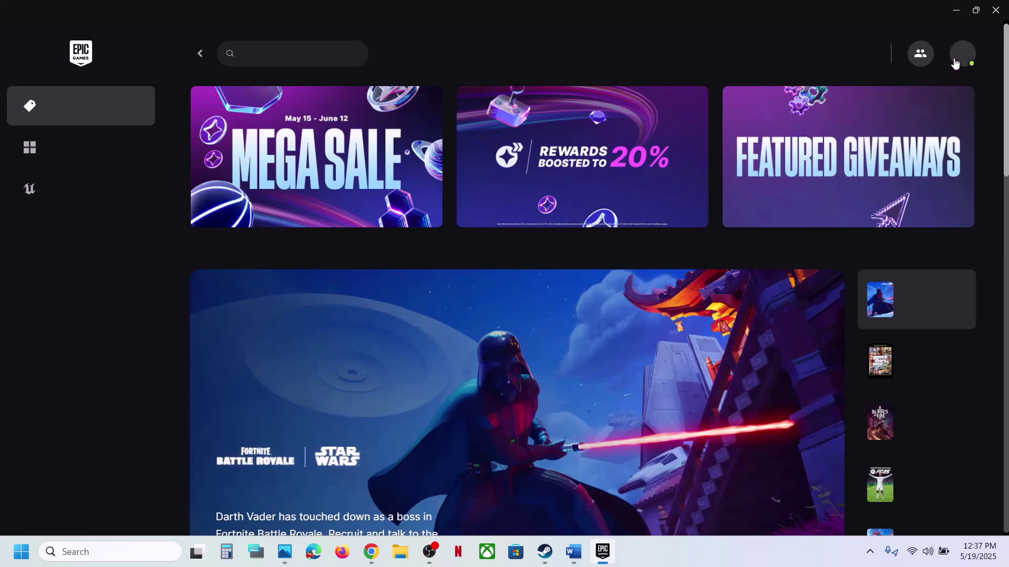
left_click(966, 59)
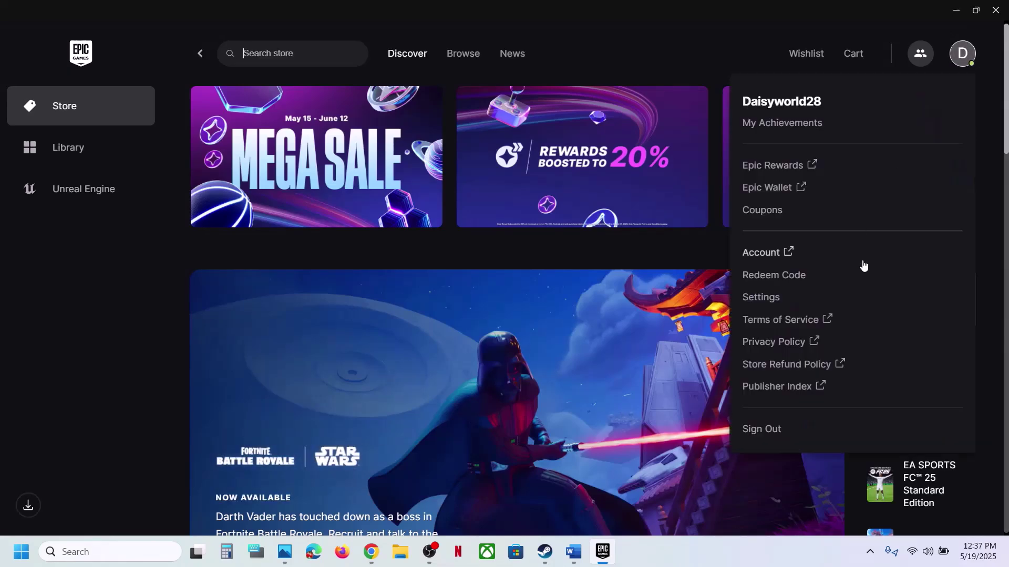
left_click(770, 303)
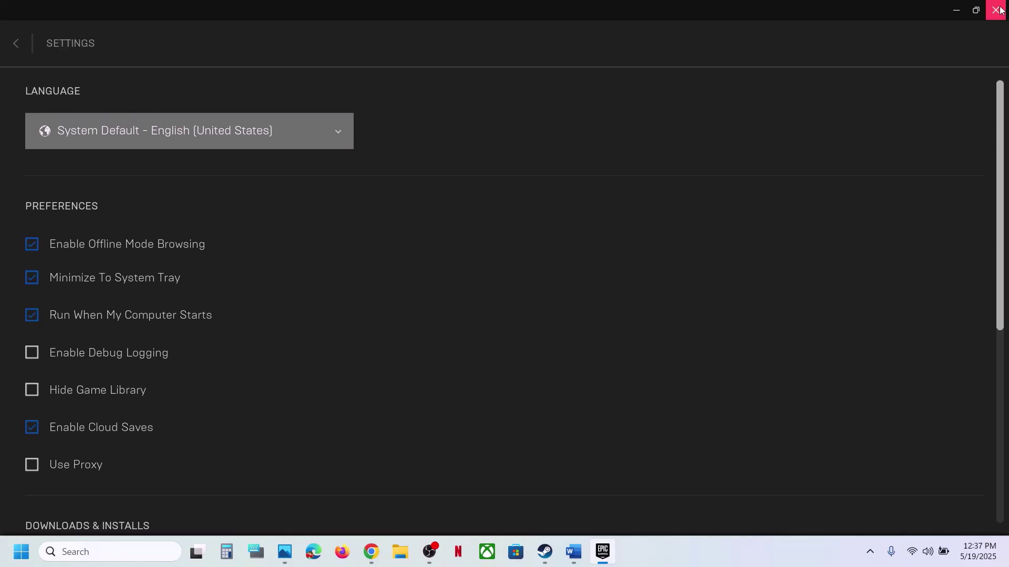
Highlight the Step 3 uninstall instruction, then open Control Panel via Windows search
left_click(575, 553)
left_click_drag(120, 469, 447, 470)
left_click(132, 555)
type("co")
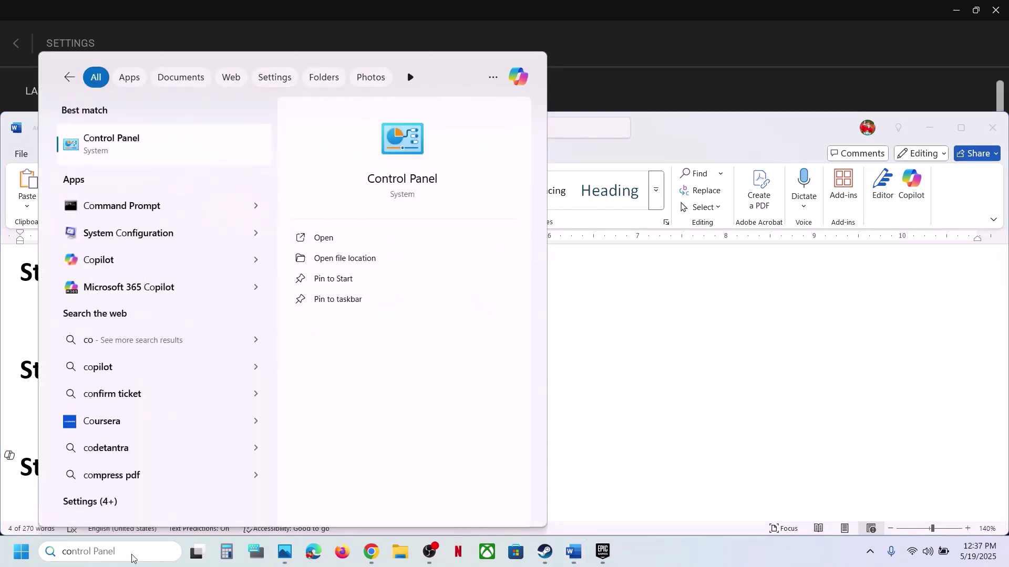
type("ntrol panel")
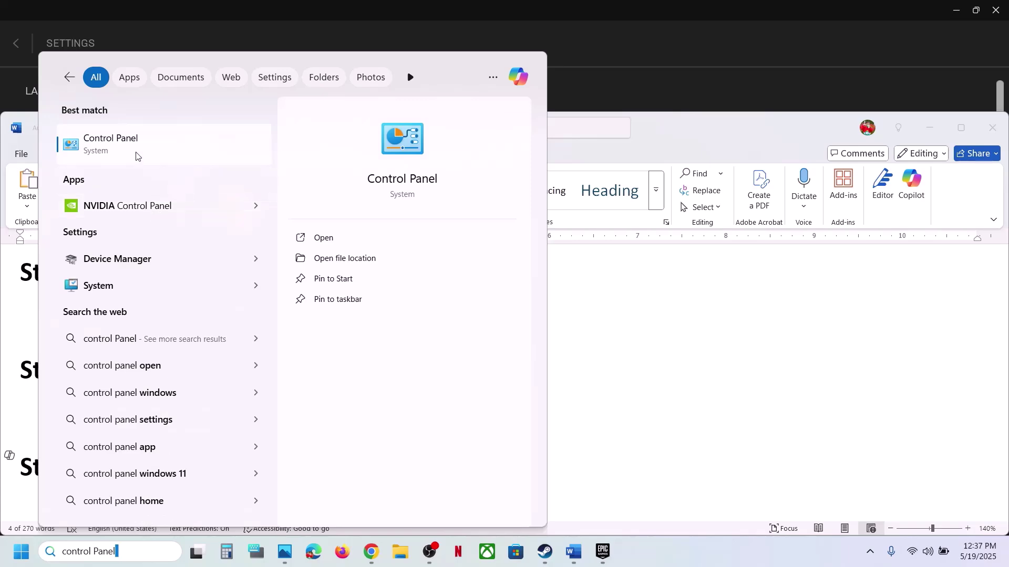
left_click(135, 152)
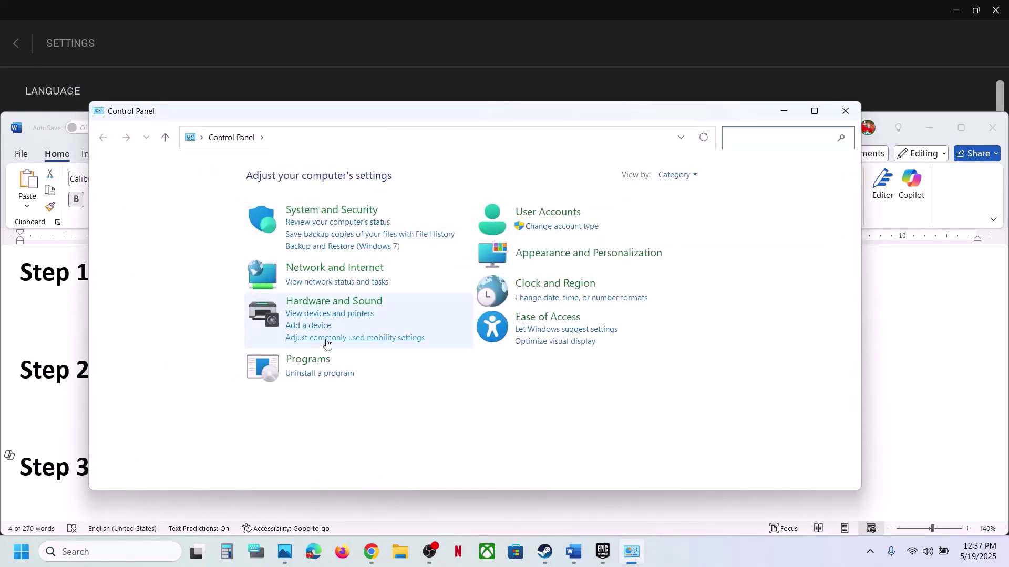
Find Epic Games Launcher in Programs and Features and bring up its uninstall options
left_click(317, 374)
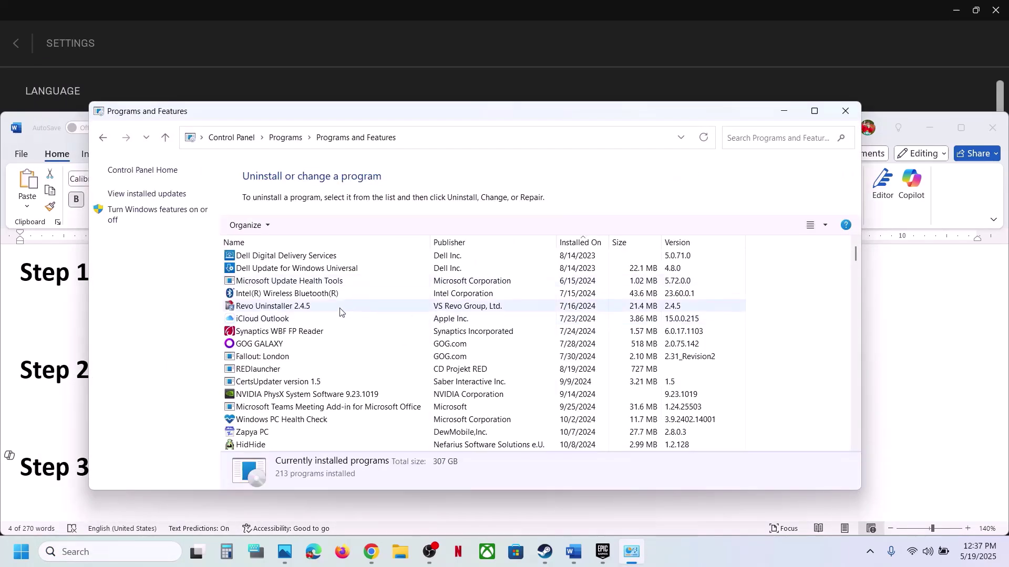
left_click(315, 335)
key("e")
key("e")
key("e")
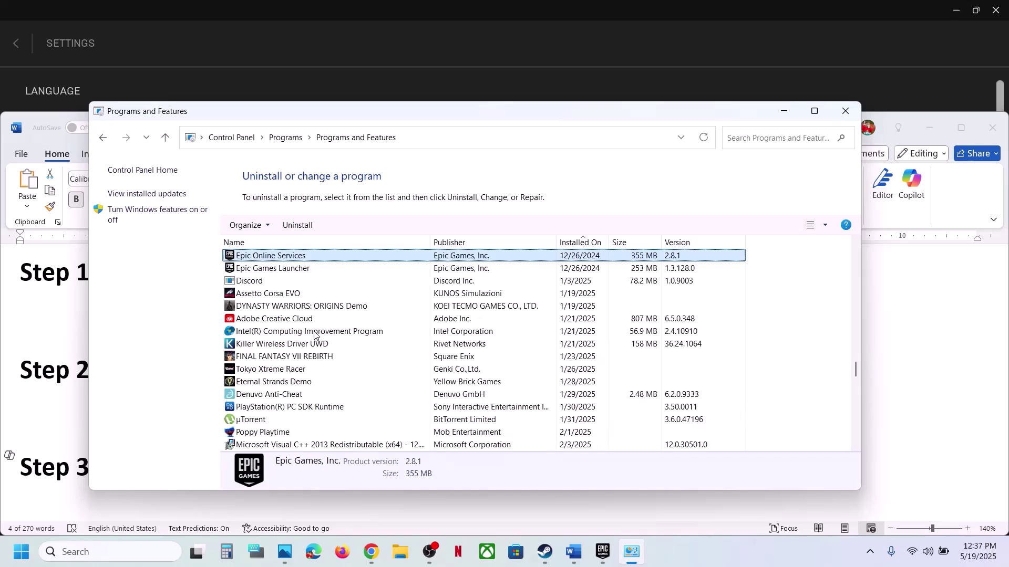
right_click(271, 271)
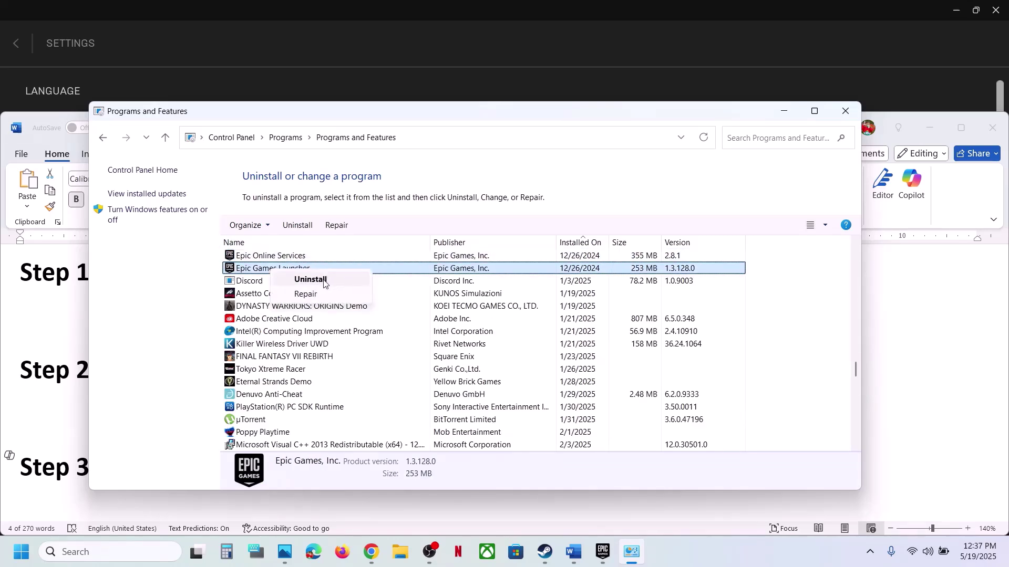
left_click(837, 112)
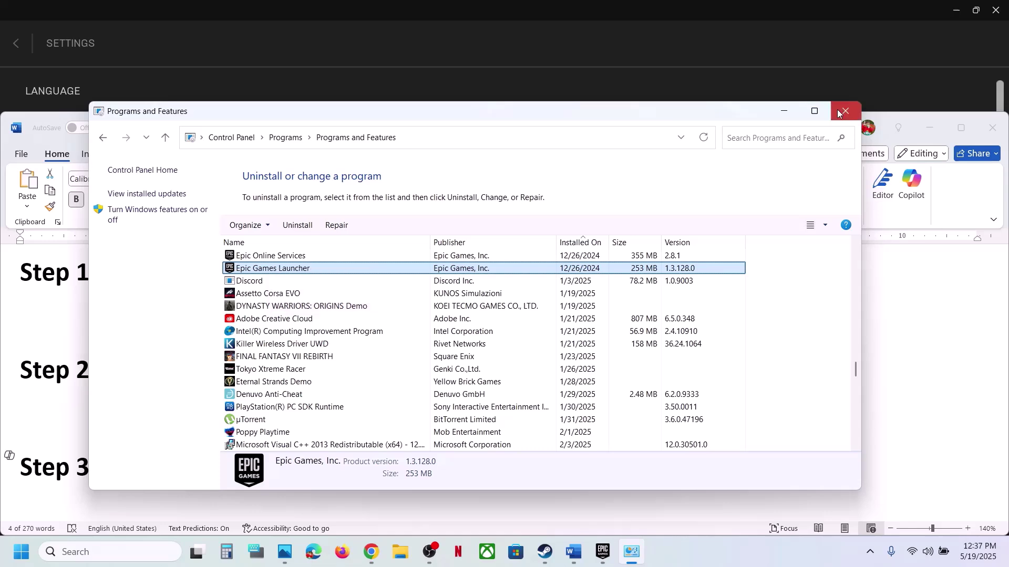
left_click(837, 112)
left_click(20, 553)
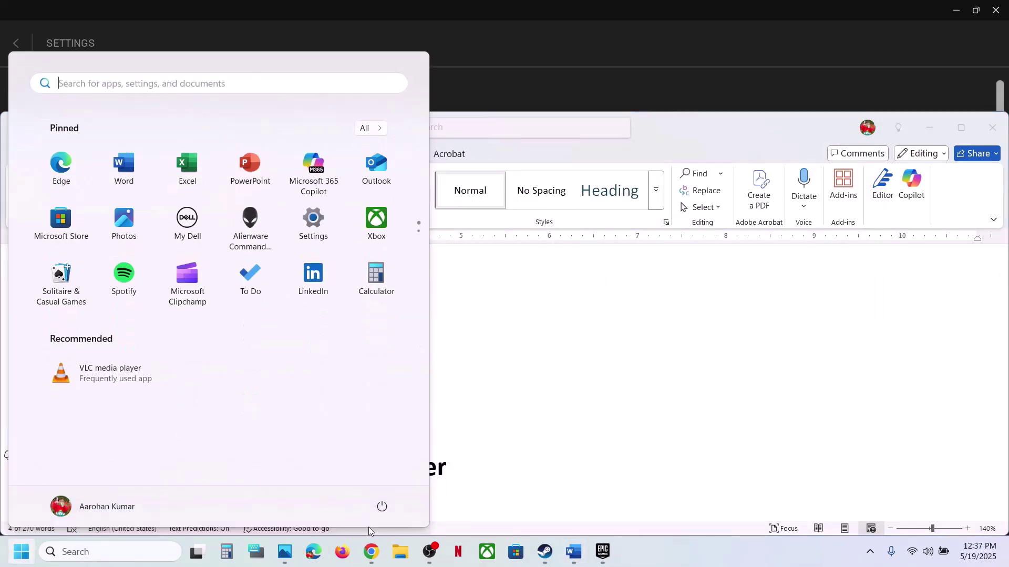
left_click(387, 507)
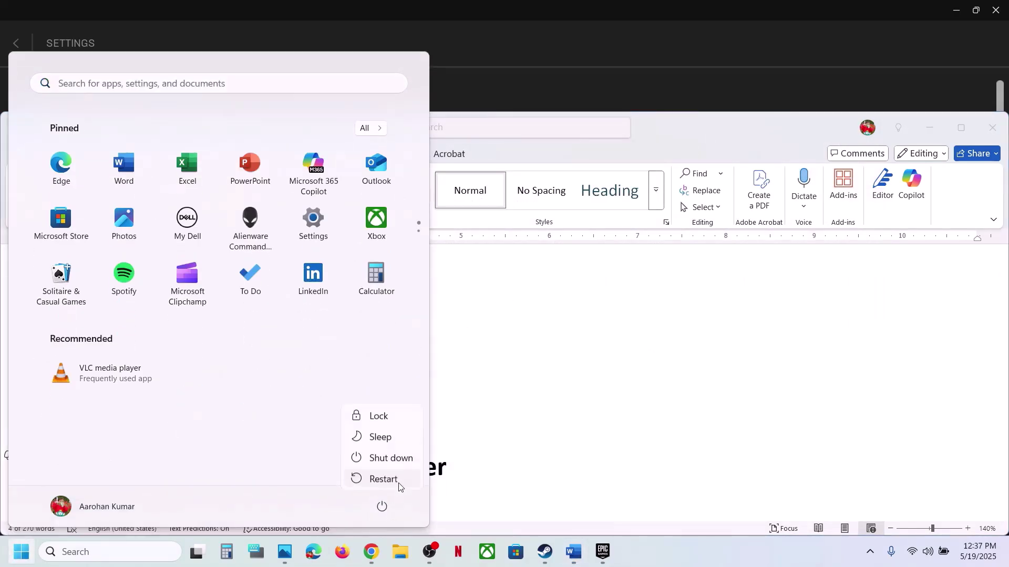
left_click(544, 424)
left_click(544, 424)
left_click(544, 421)
scroll(544, 419, "down", 3)
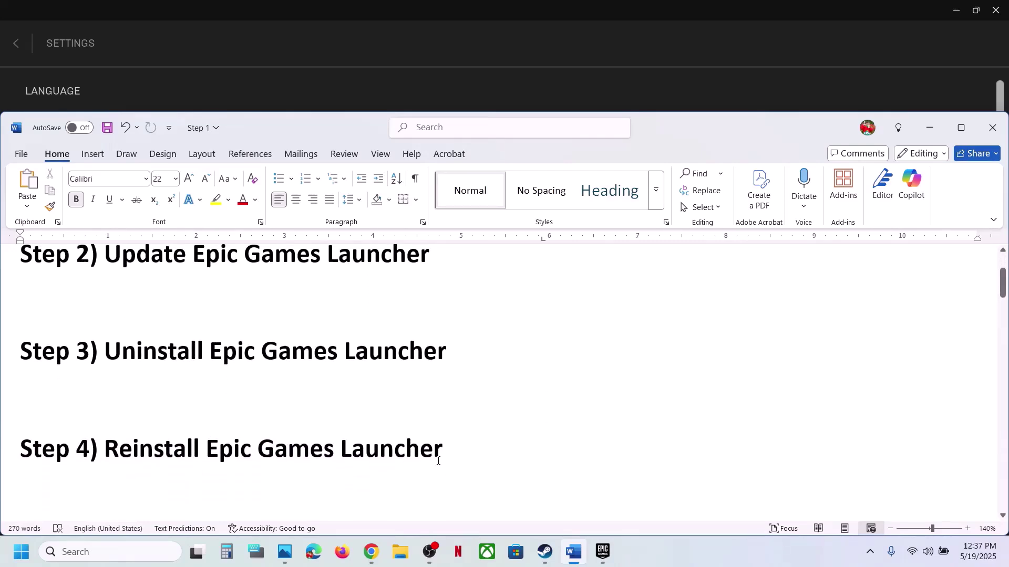
left_click_drag(445, 456, 226, 452)
key("ctrl+c")
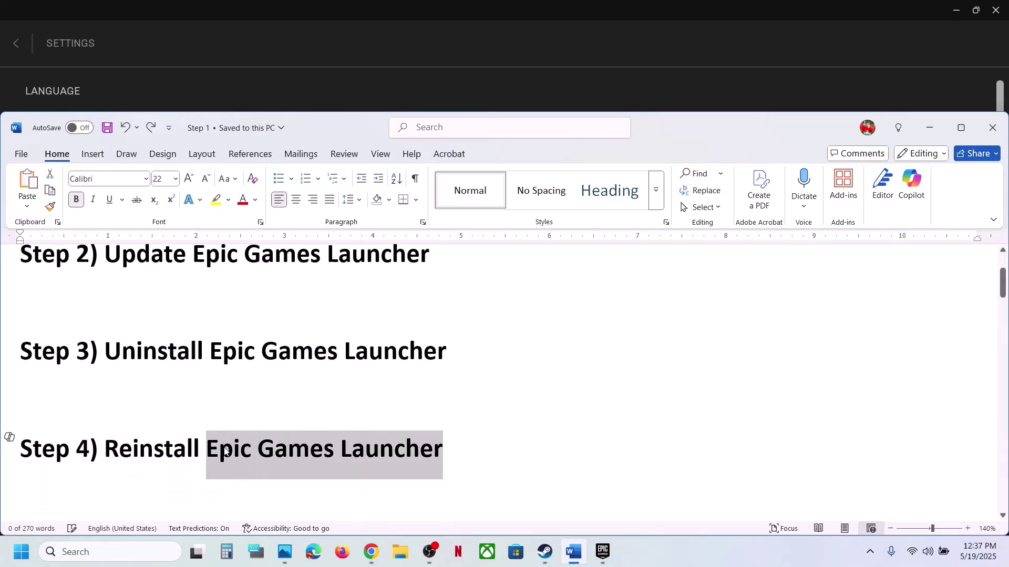
Search the web for Epic Games Launcher in Chrome and open its download page
left_click(370, 564)
left_click(261, 36)
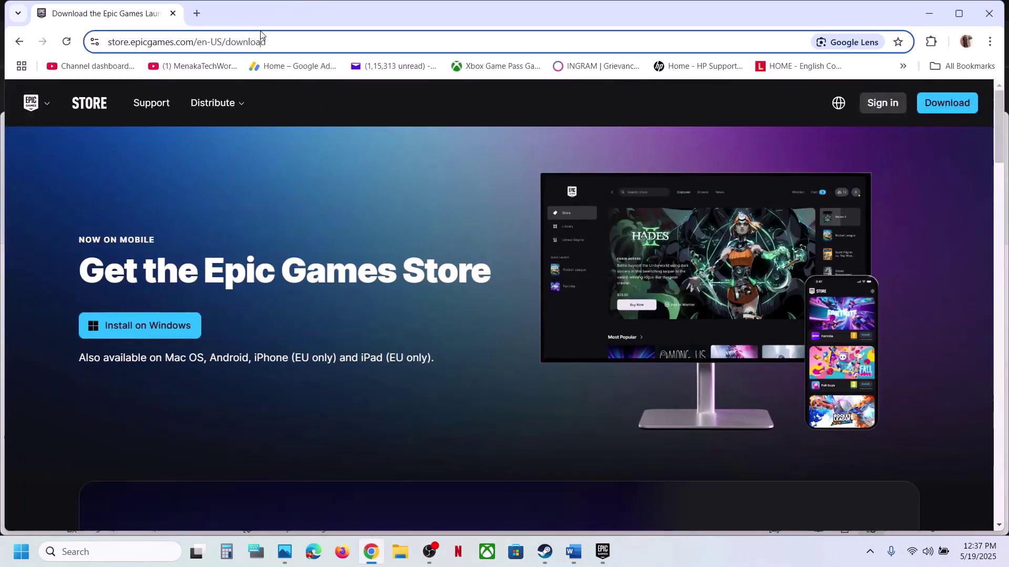
key("ctrl+v")
key("Return")
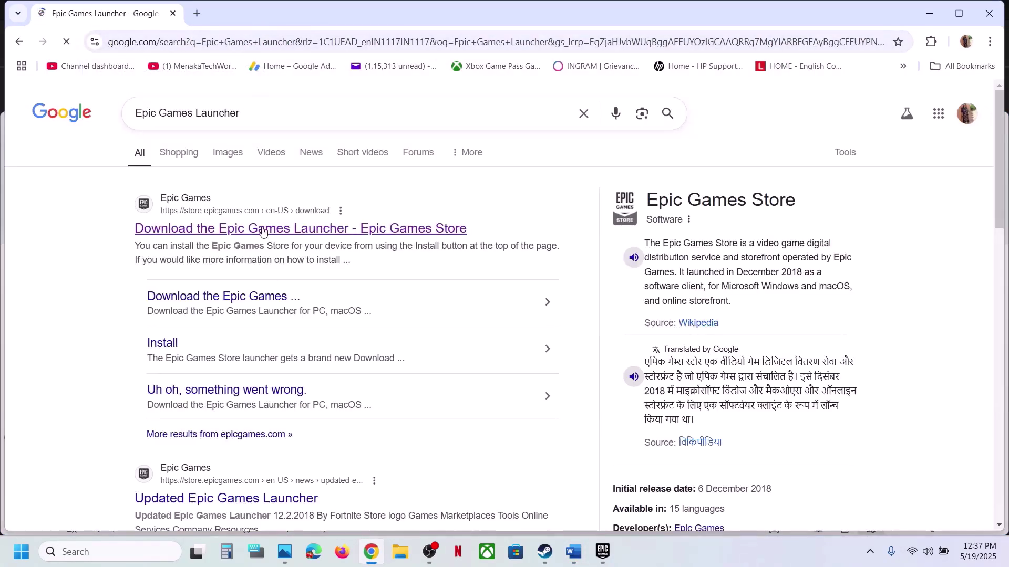
left_click(450, 227)
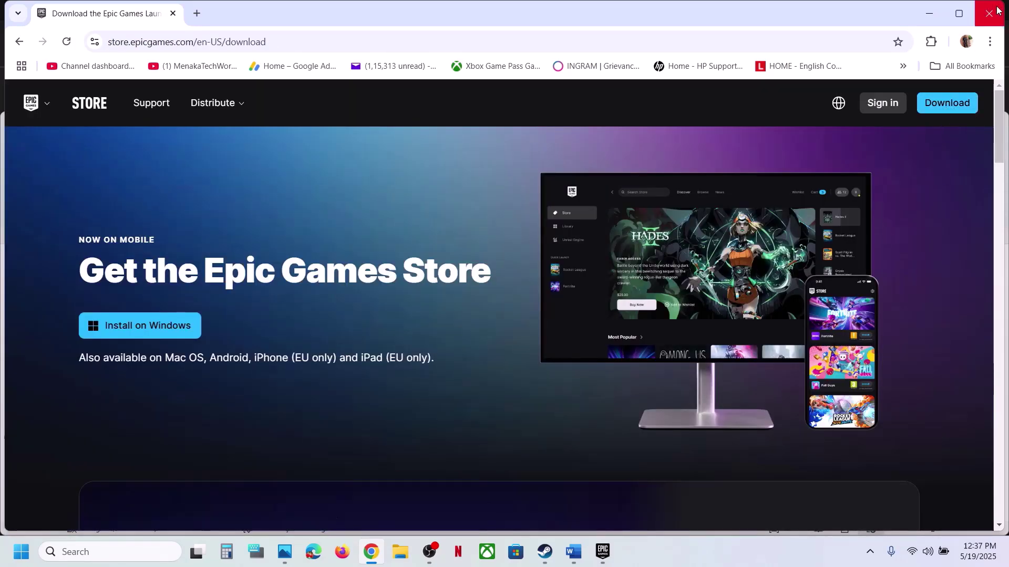
Close Chrome, highlight the GPU scheduling note in Step 5, and open Settings > System
left_click(997, 10)
scroll(495, 406, "down", 3)
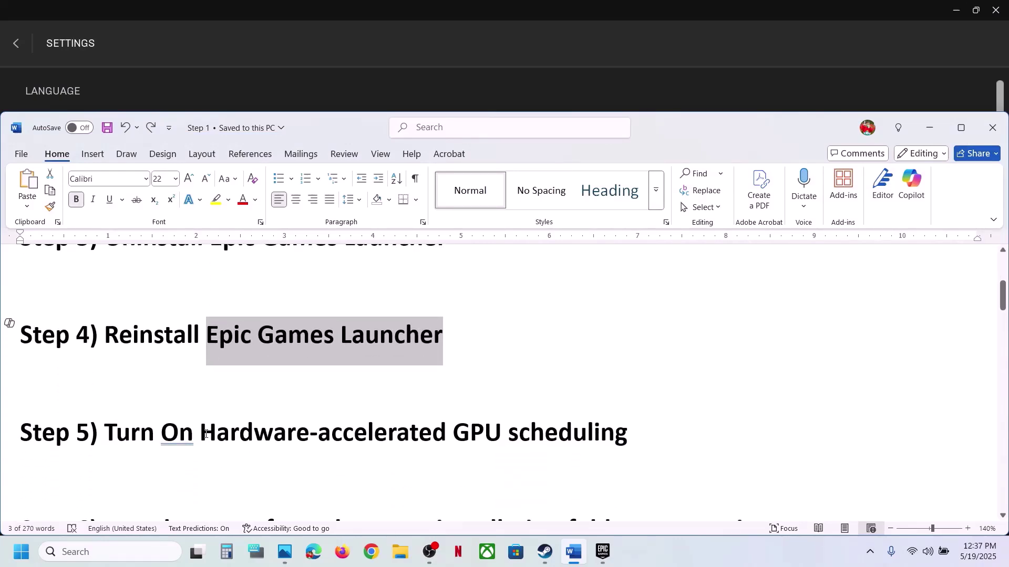
left_click_drag(245, 435, 622, 449)
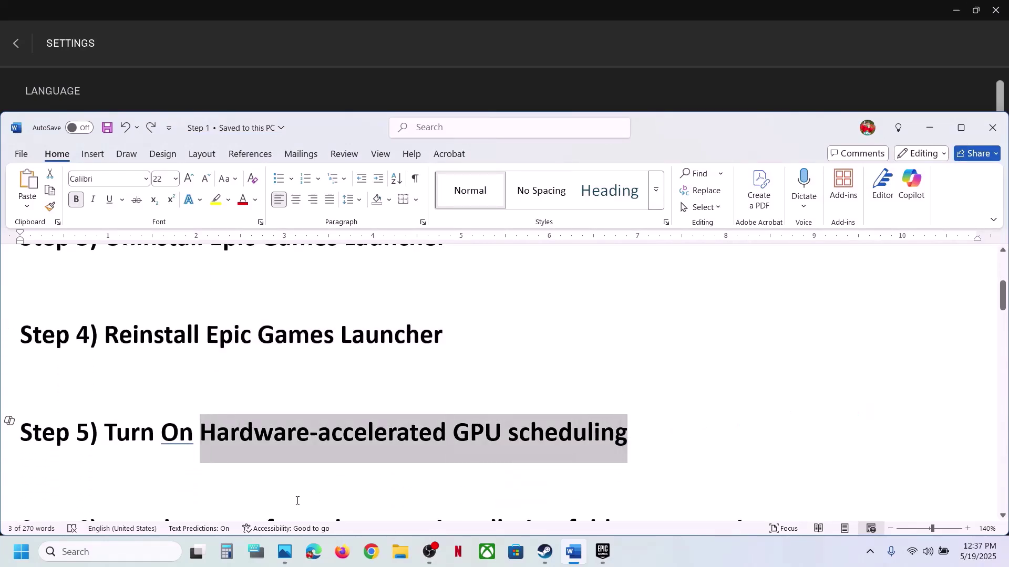
key("super+i")
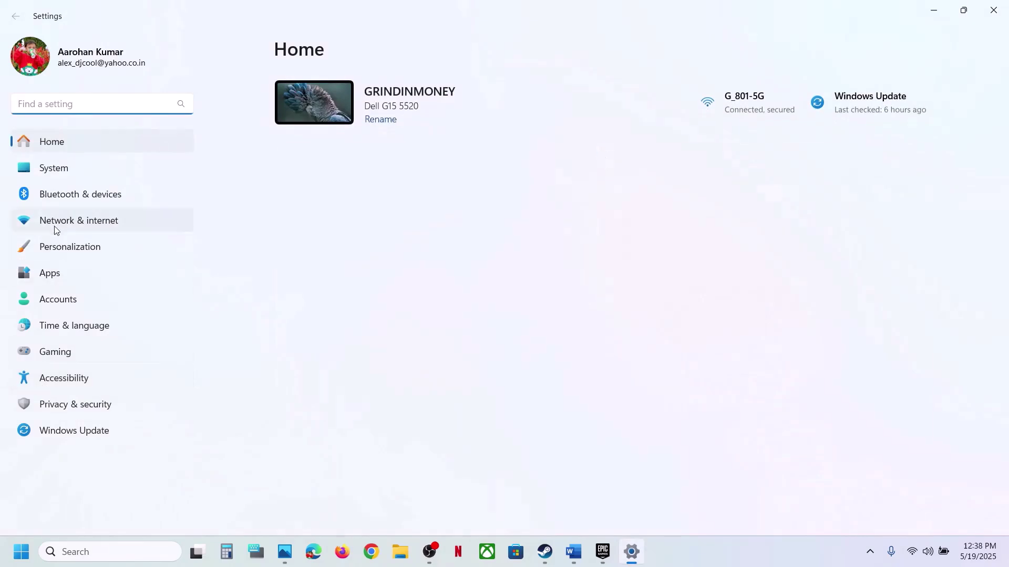
left_click(83, 169)
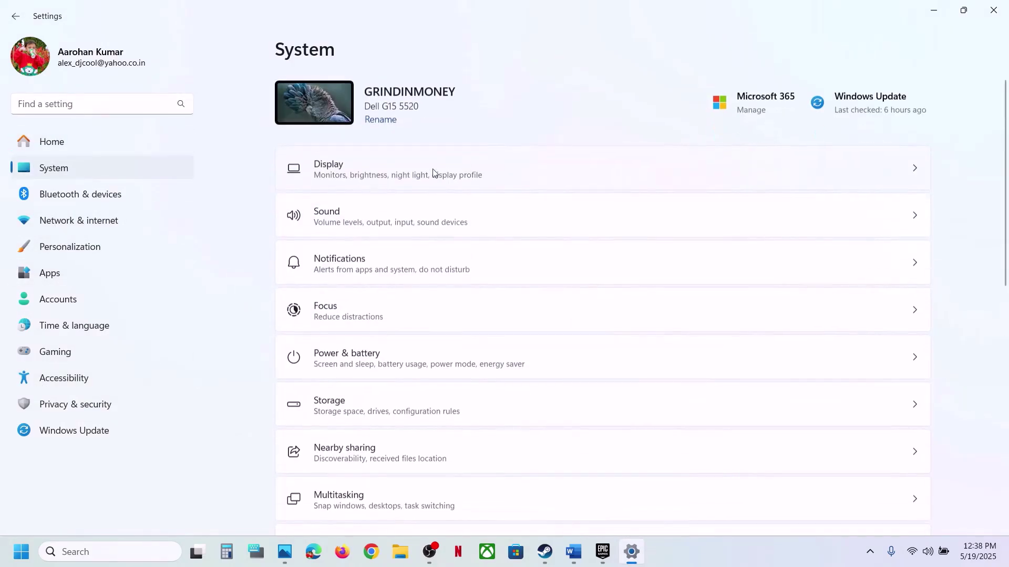
Toggle Hardware-accelerated GPU scheduling off and back on under Display > Graphics > Advanced graphics settings
left_click(360, 167)
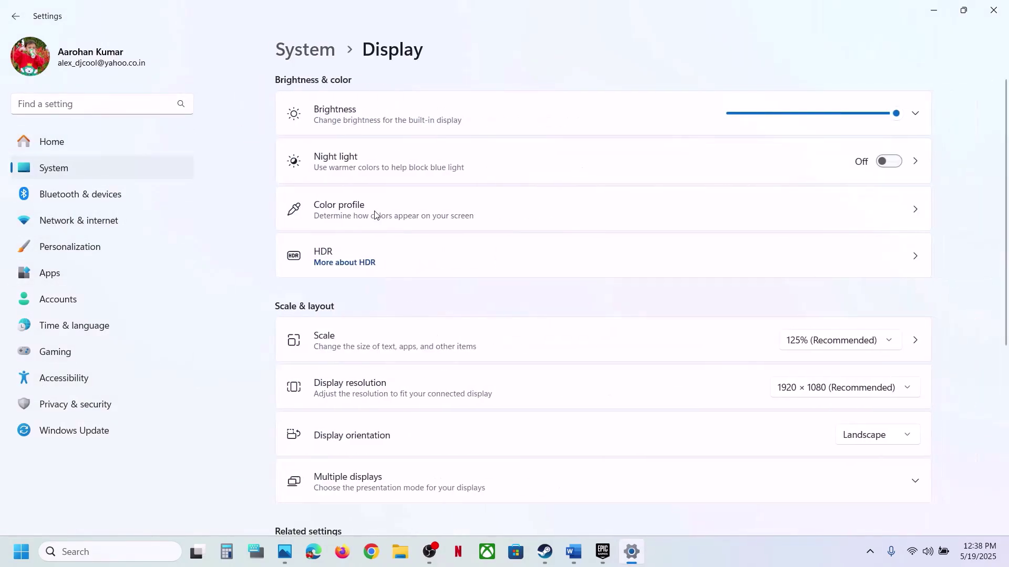
scroll(373, 214, "down", 5)
left_click(362, 313)
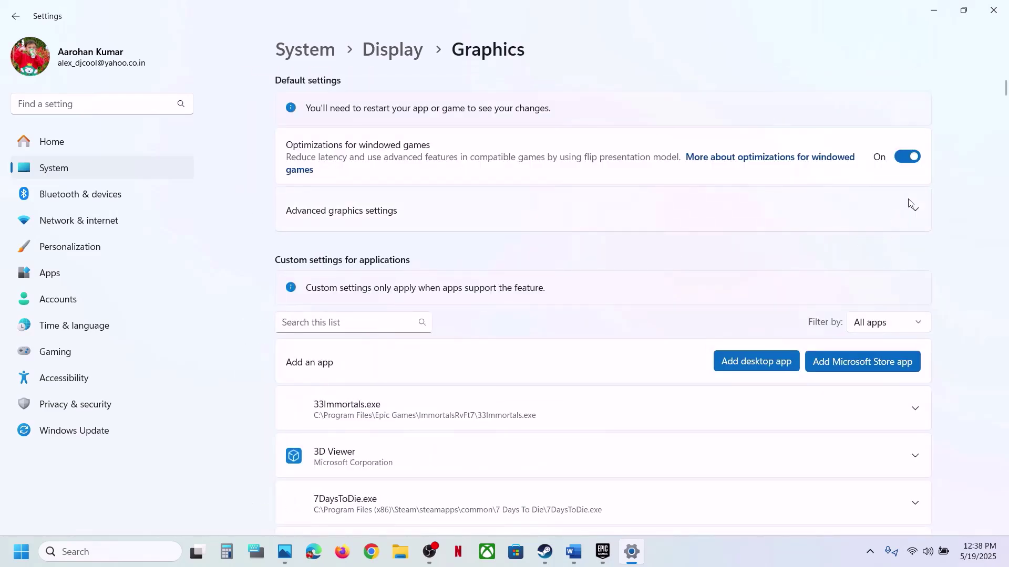
left_click(915, 212)
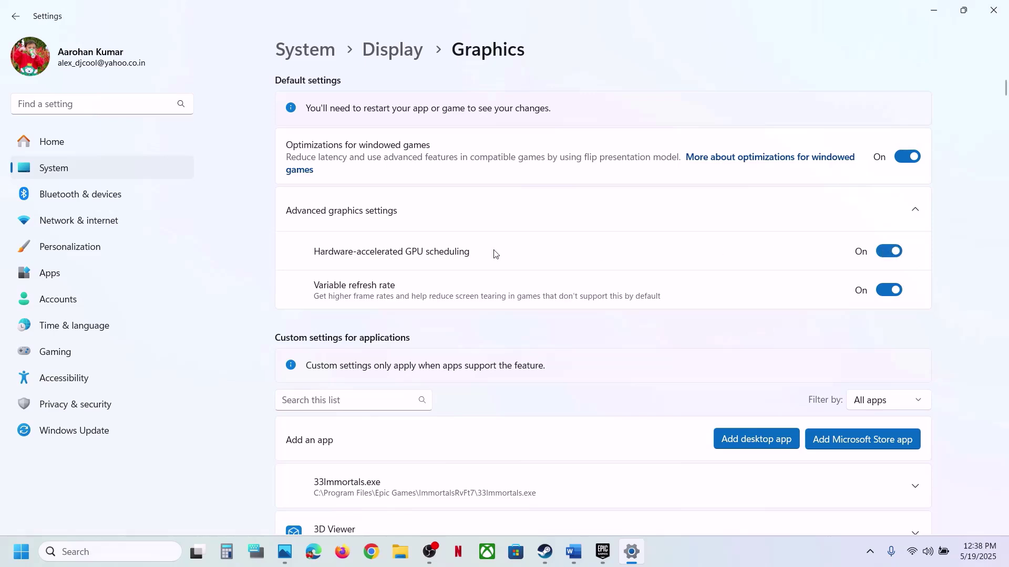
left_click(892, 257)
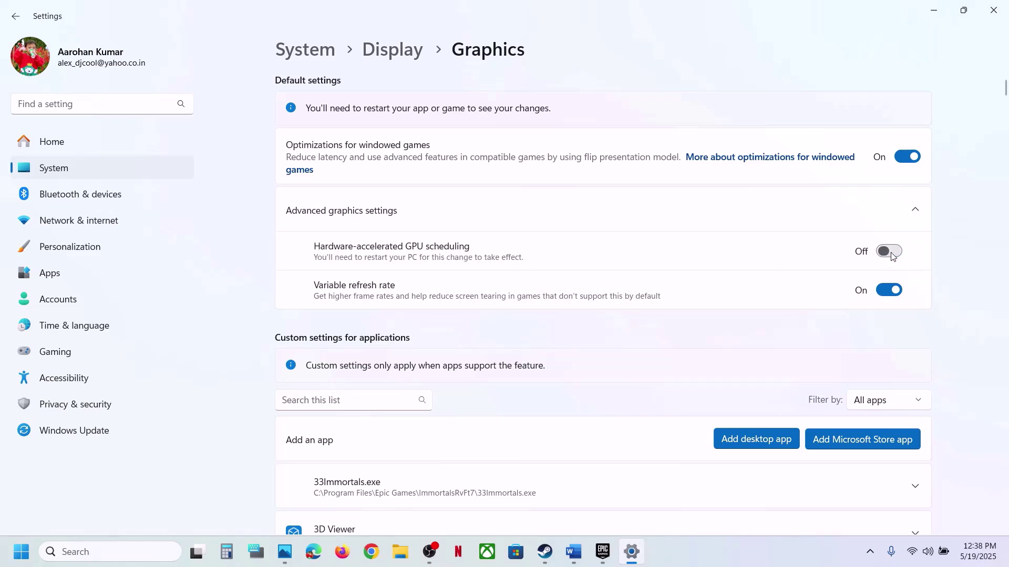
left_click(891, 256)
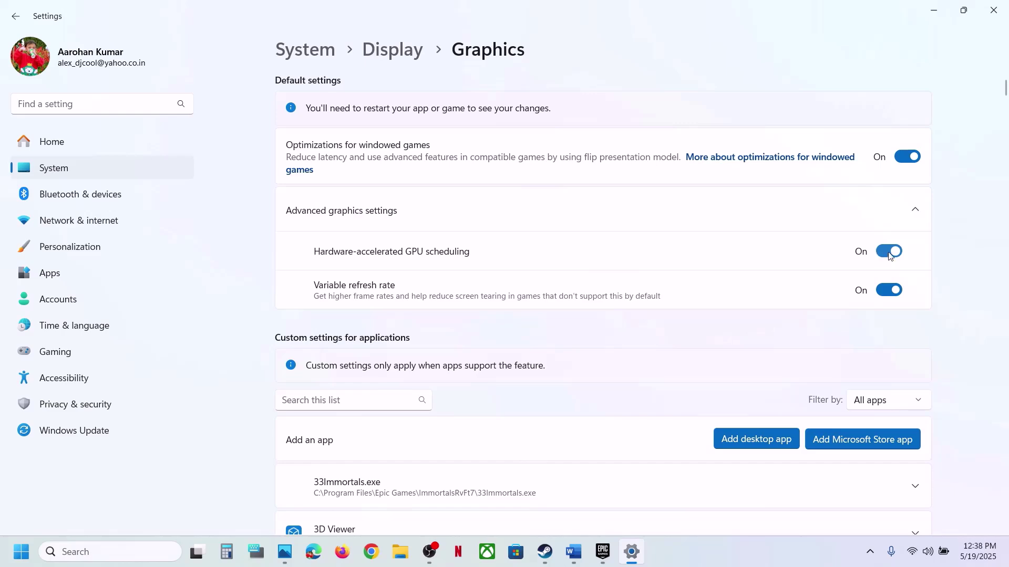
Close Settings and open the context menu for FANTASY LIFE i in the Steam library
left_click(997, 12)
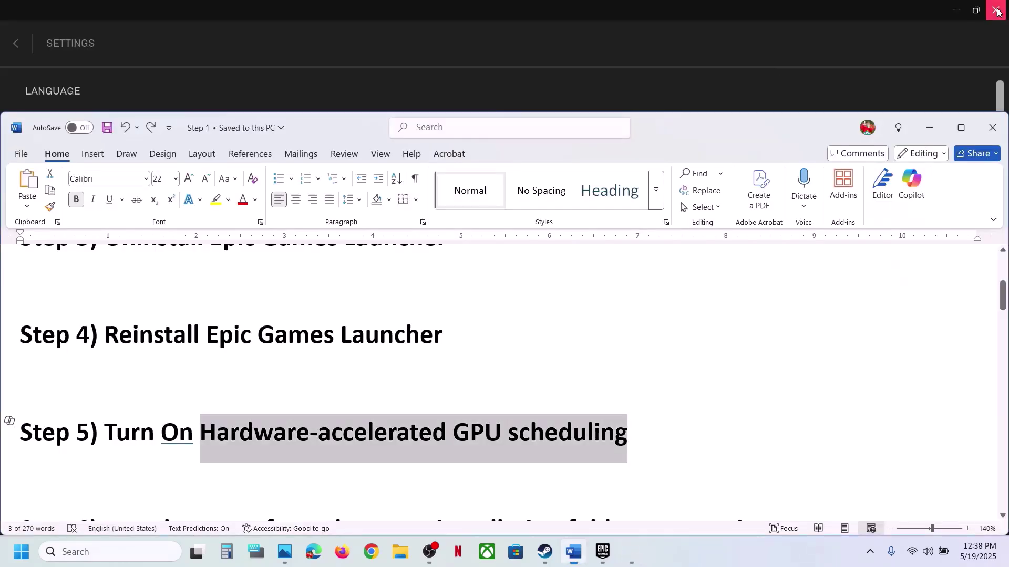
scroll(460, 250, "down", 3)
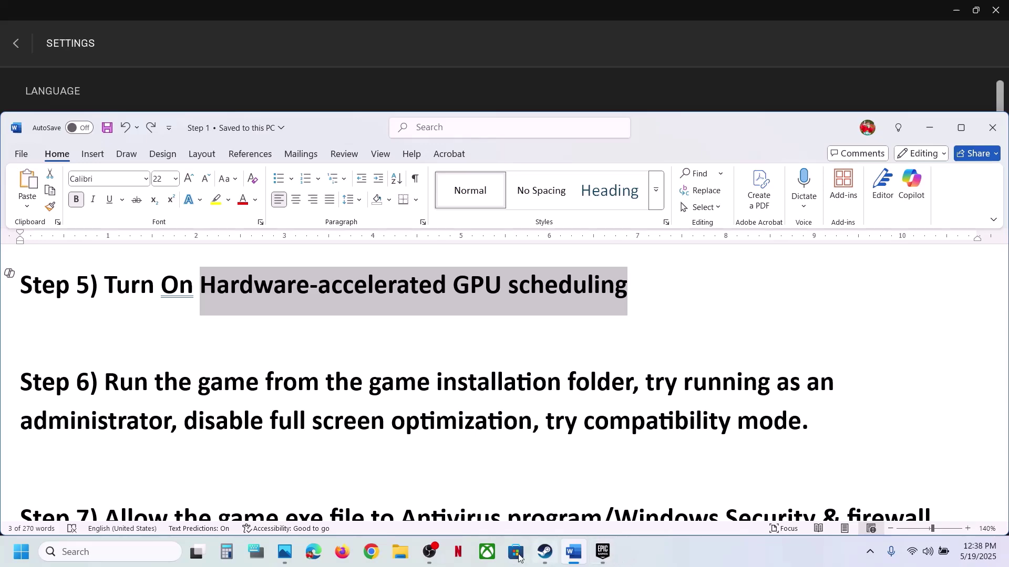
left_click(547, 555)
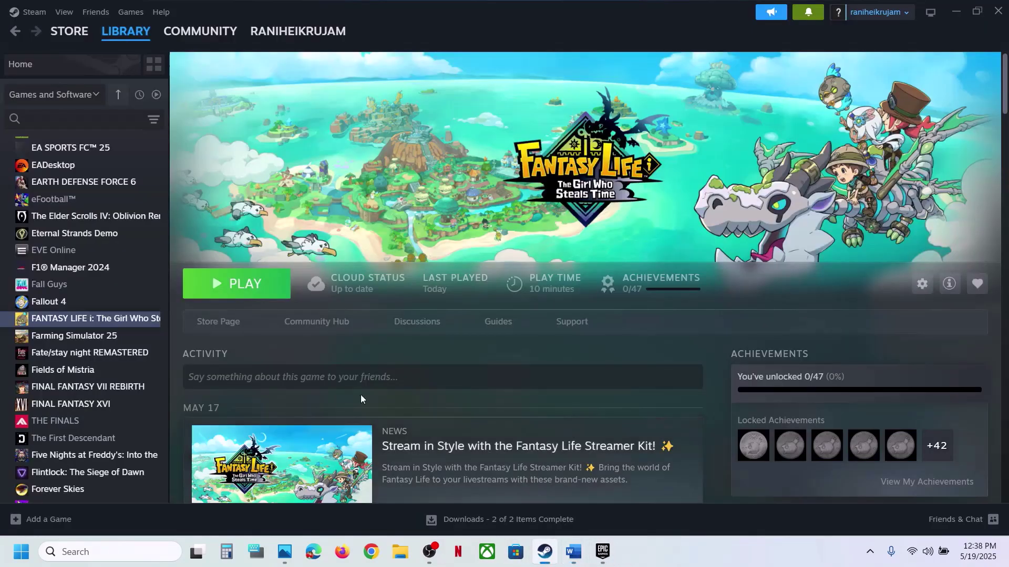
right_click(139, 322)
Browse the game's local files and go into Game > Binaries > Win64
mouse_move(189, 402)
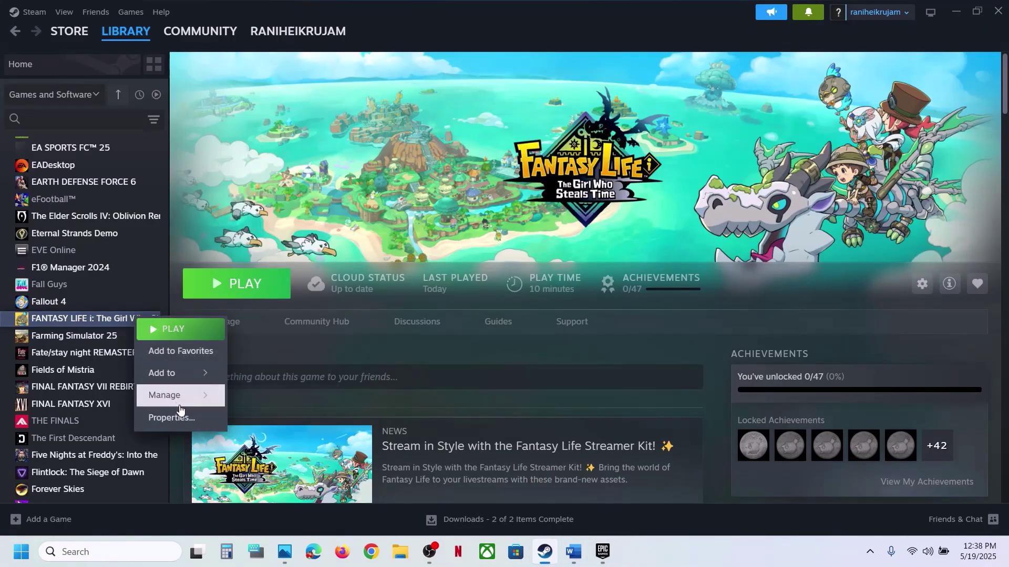
left_click(279, 419)
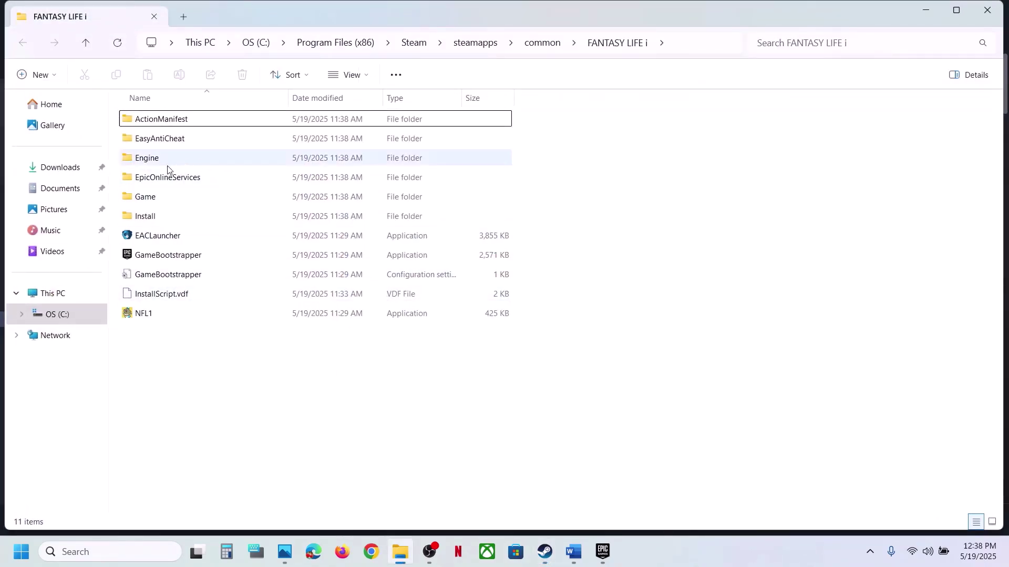
double_click(149, 197)
double_click(155, 124)
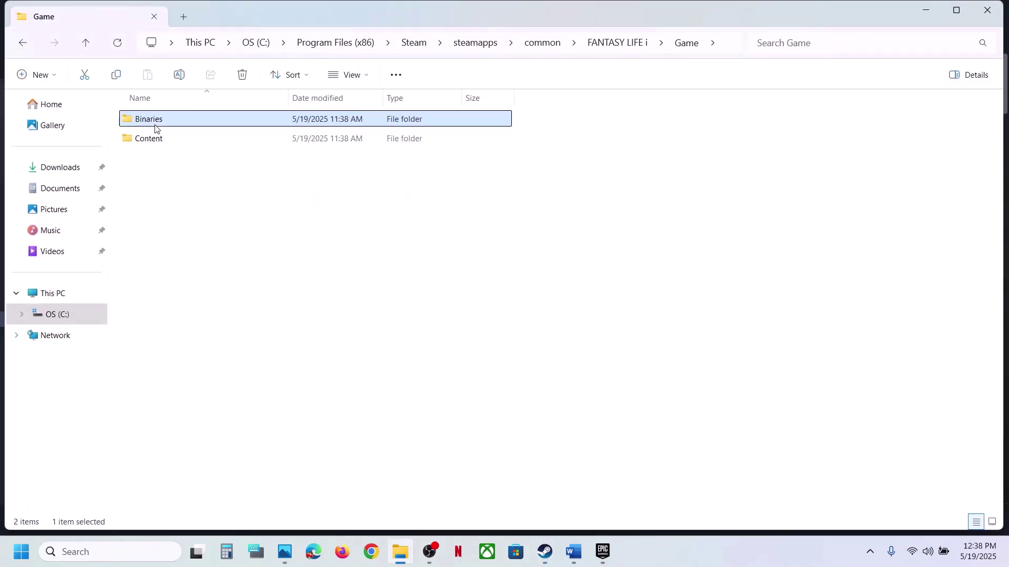
double_click(155, 126)
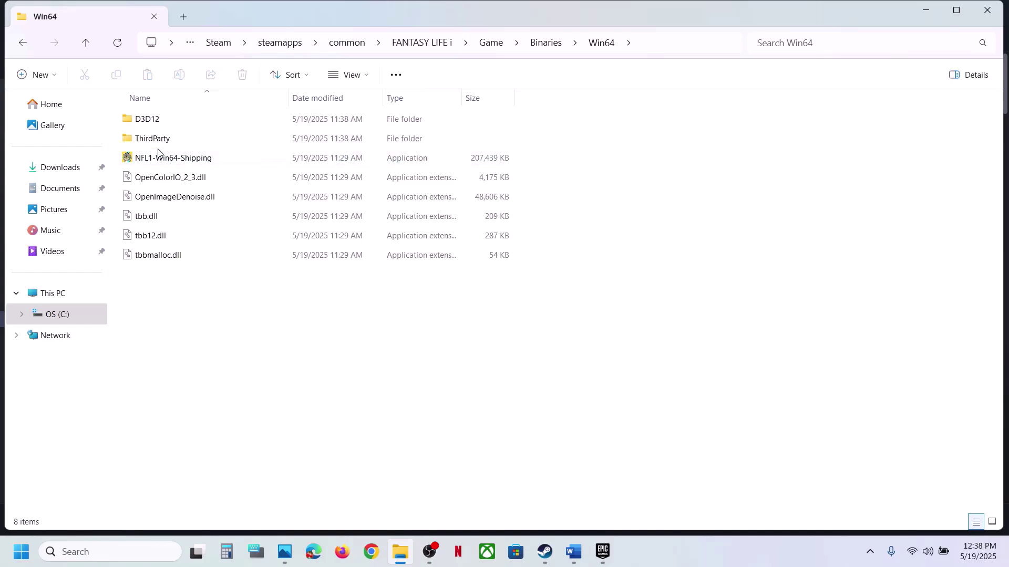
Enable Run as administrator for NFL1-Win64-Shipping, apply it, then reopen the executable's context menu
left_click(197, 161)
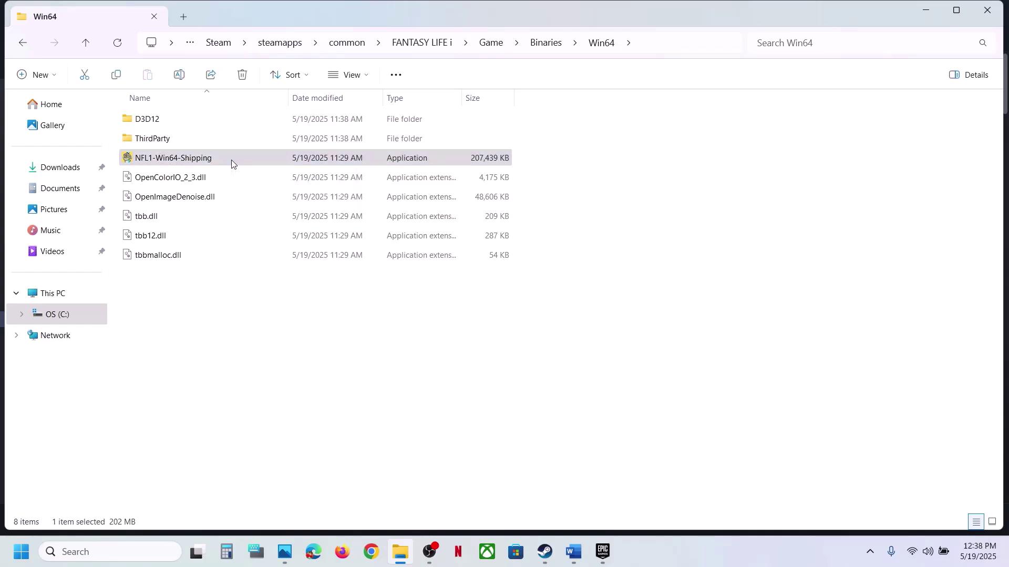
right_click(231, 161)
left_click(292, 338)
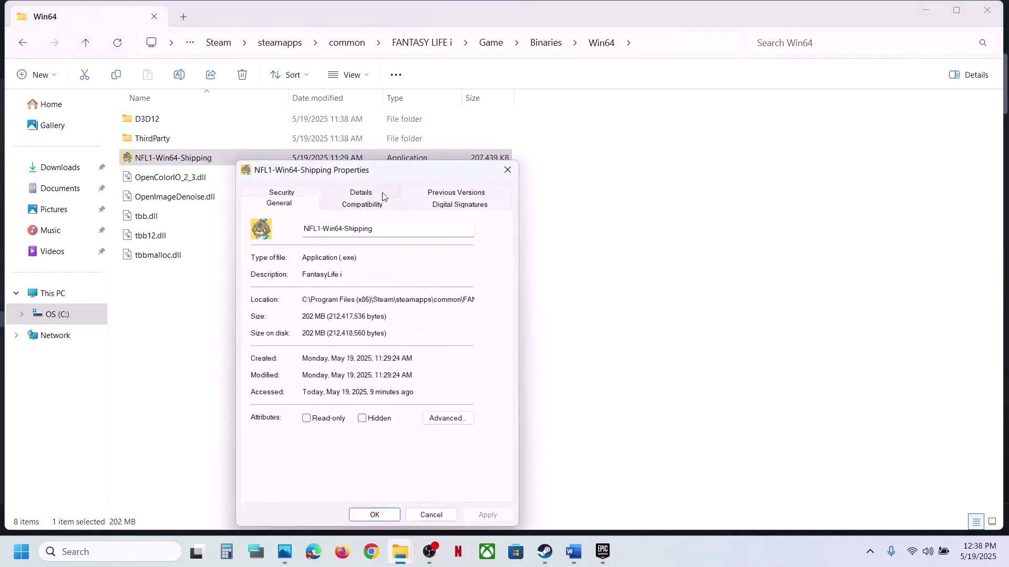
left_click(348, 206)
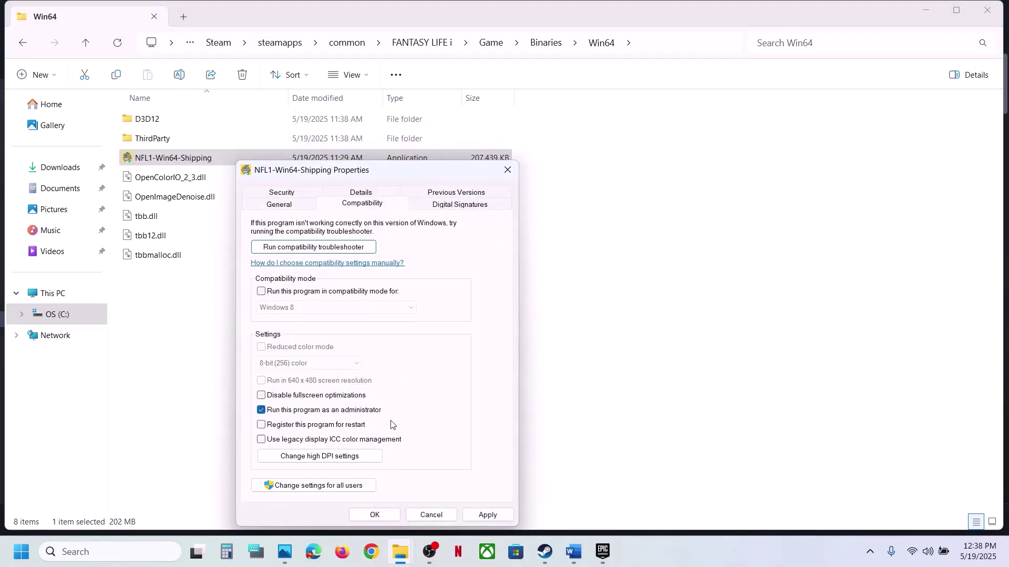
left_click(485, 514)
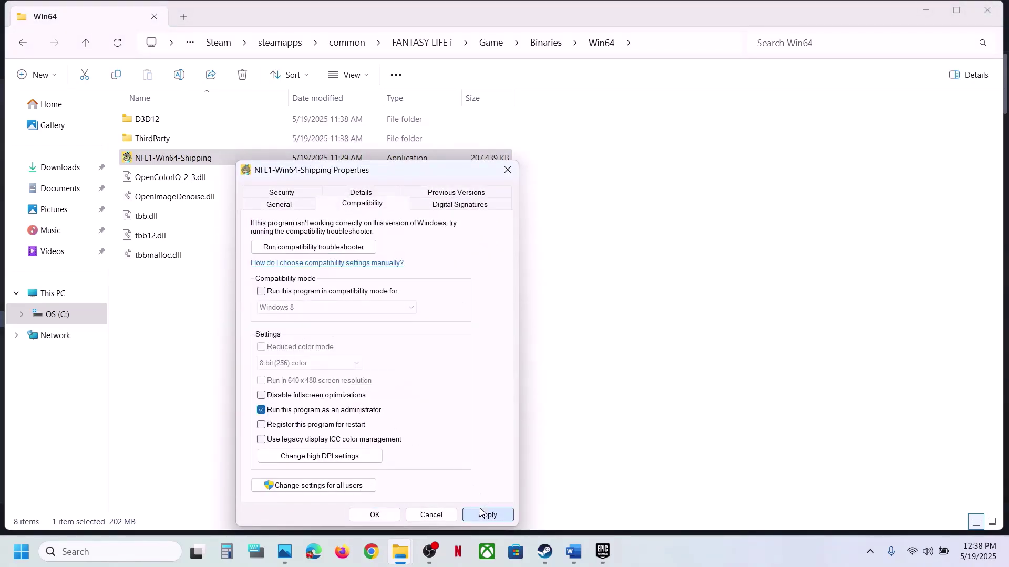
left_click(396, 518)
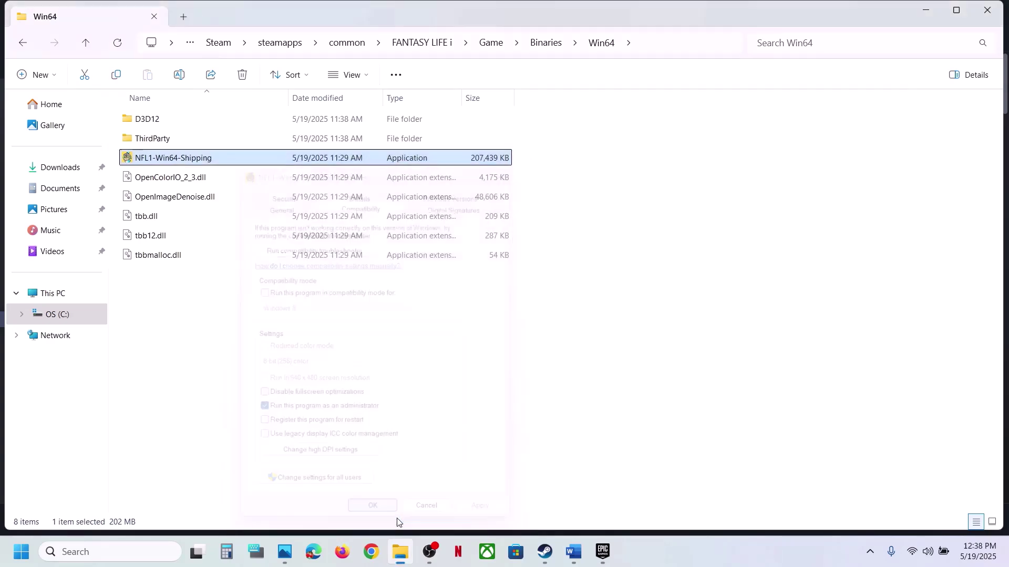
double_click(184, 160)
right_click(184, 160)
Turn on compatibility mode for NFL1-Win64-Shipping, set it to Windows 7, apply, and close
left_click(257, 344)
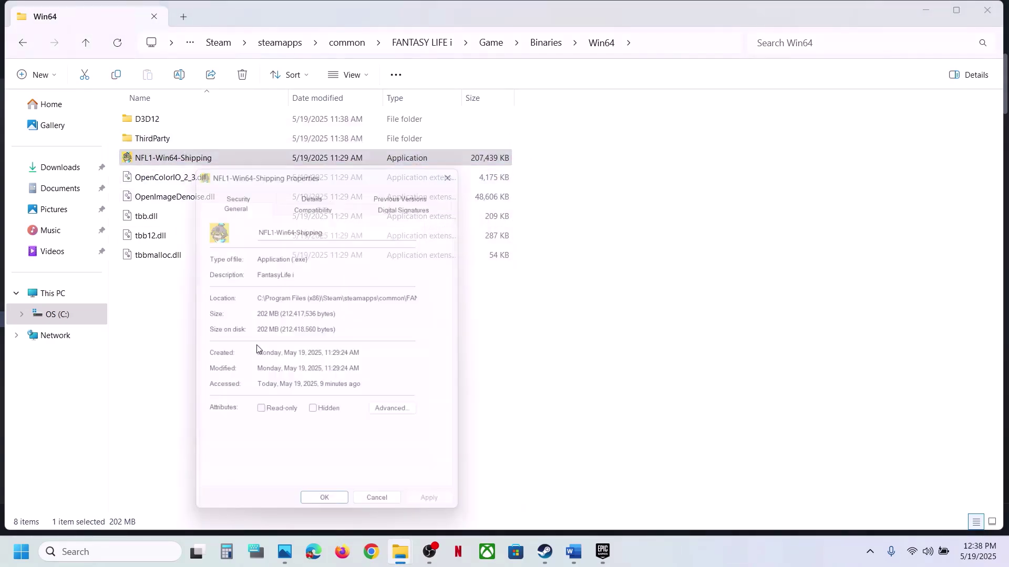
left_click(317, 201)
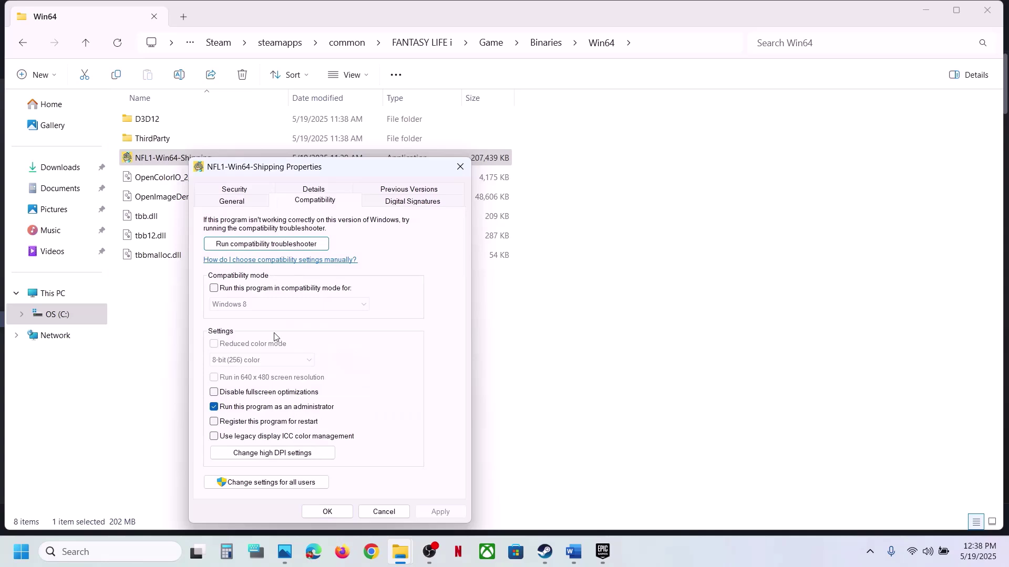
left_click(214, 288)
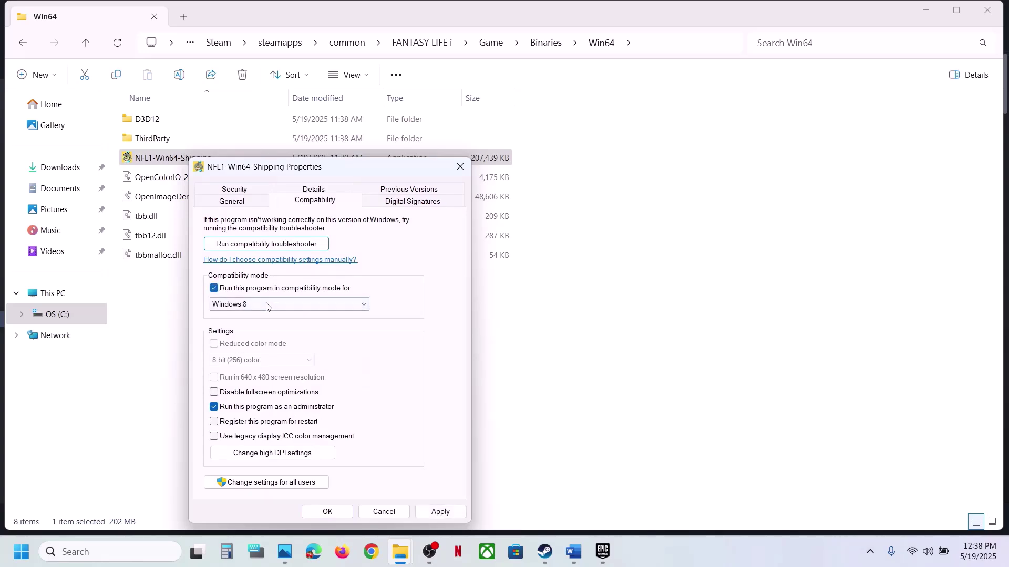
left_click(441, 511)
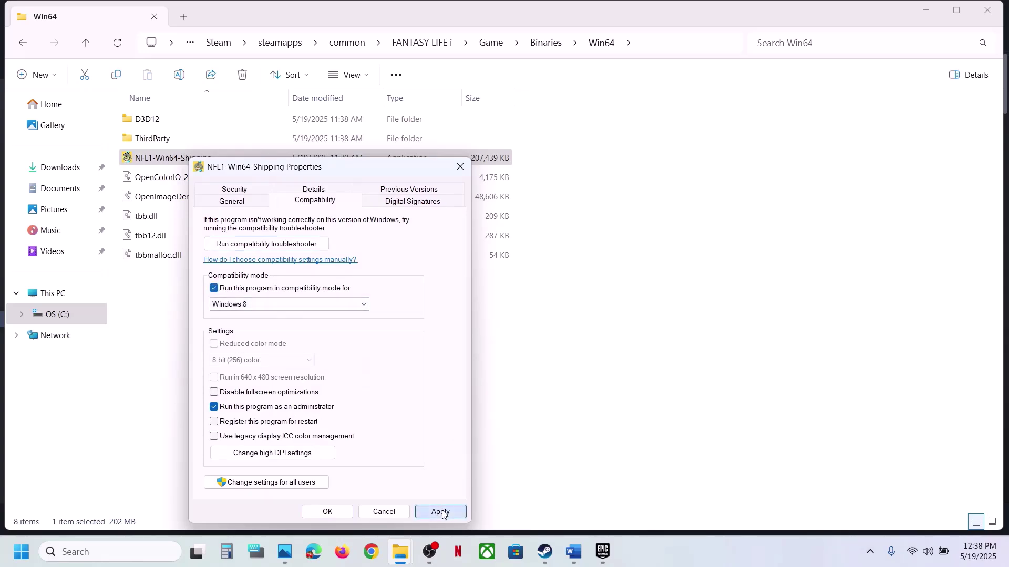
left_click(274, 305)
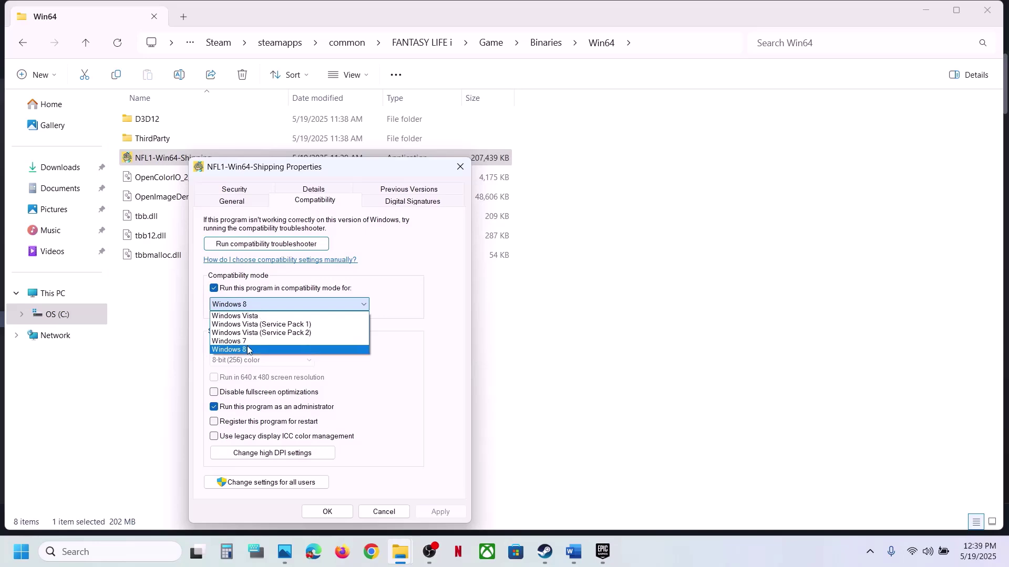
left_click(246, 341)
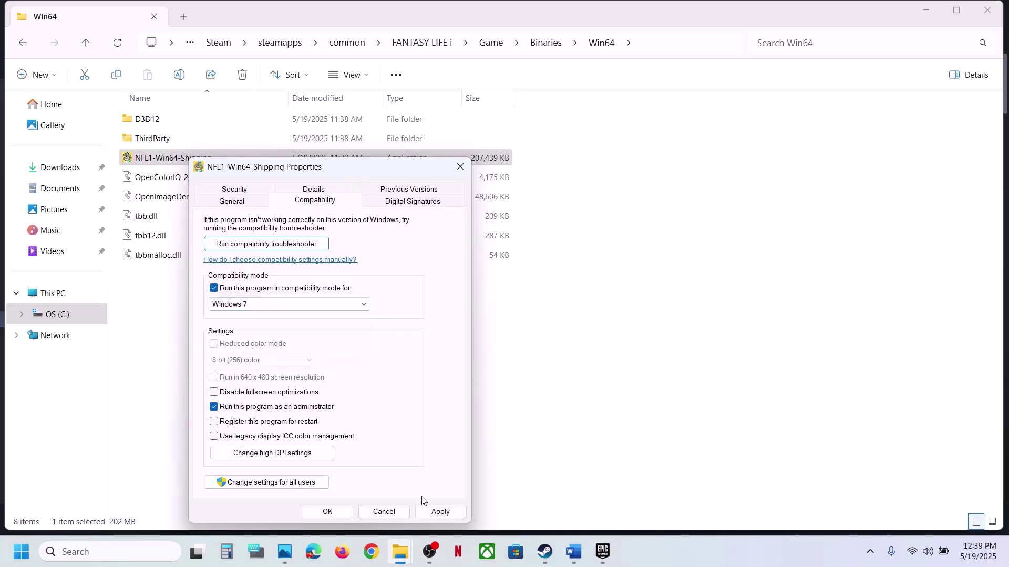
left_click(422, 509)
left_click(443, 511)
left_click(328, 512)
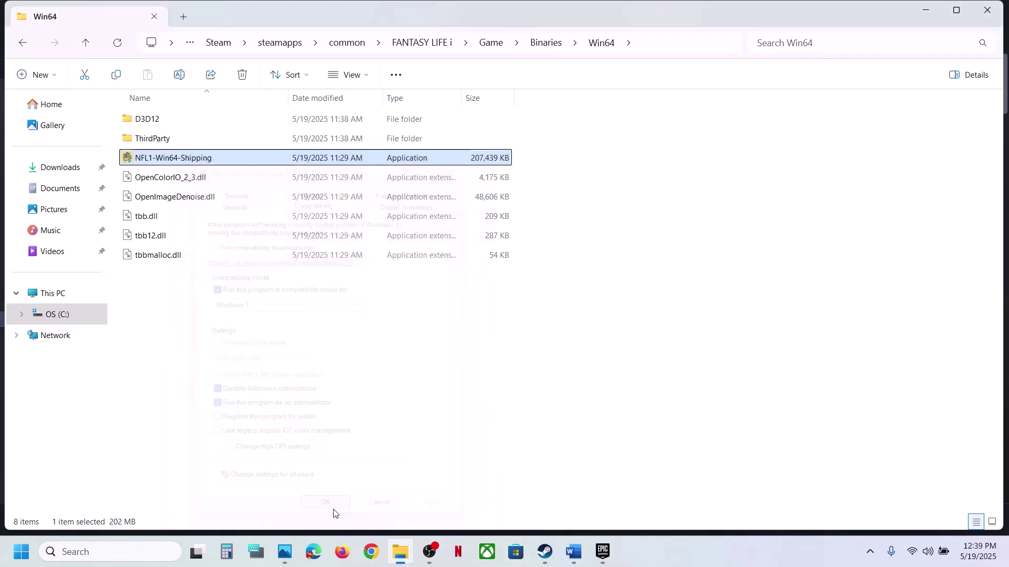
Go up to the FANTASY LIFE i folder and navigate back into Game > Binaries > Win64
left_click(89, 47)
left_click(89, 47)
left_click(89, 47)
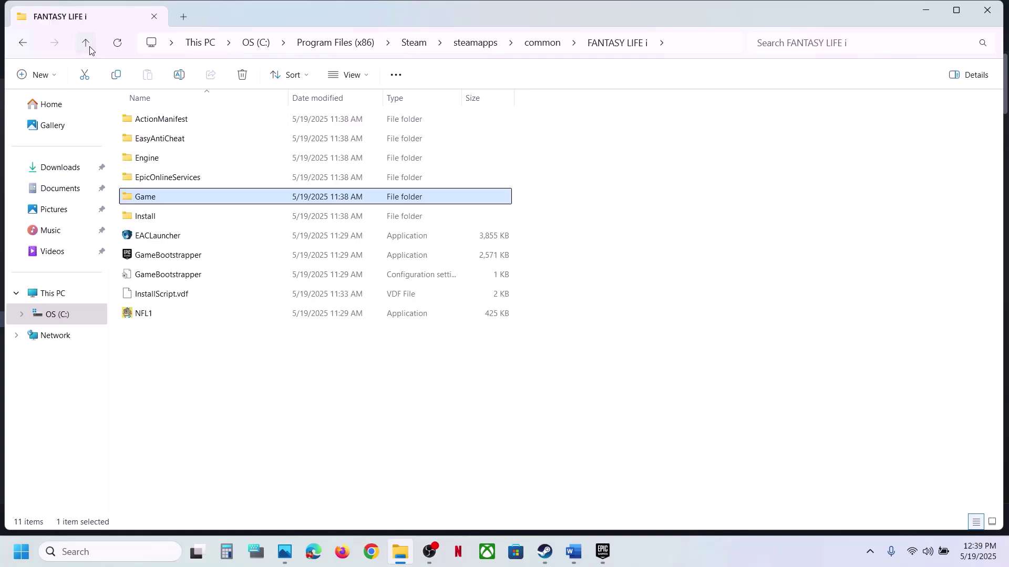
left_click(143, 310)
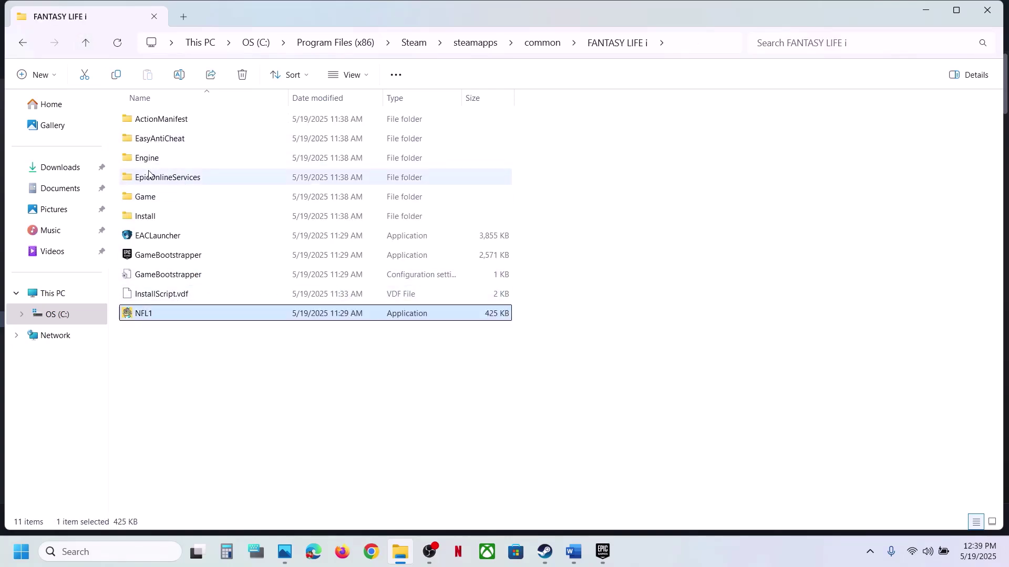
double_click(147, 197)
double_click(161, 120)
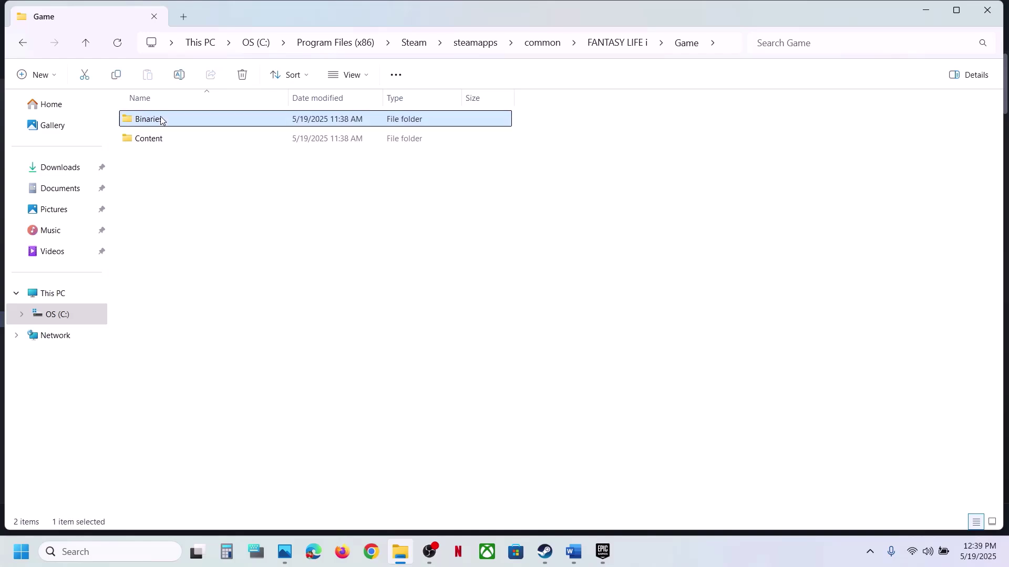
left_click(161, 120)
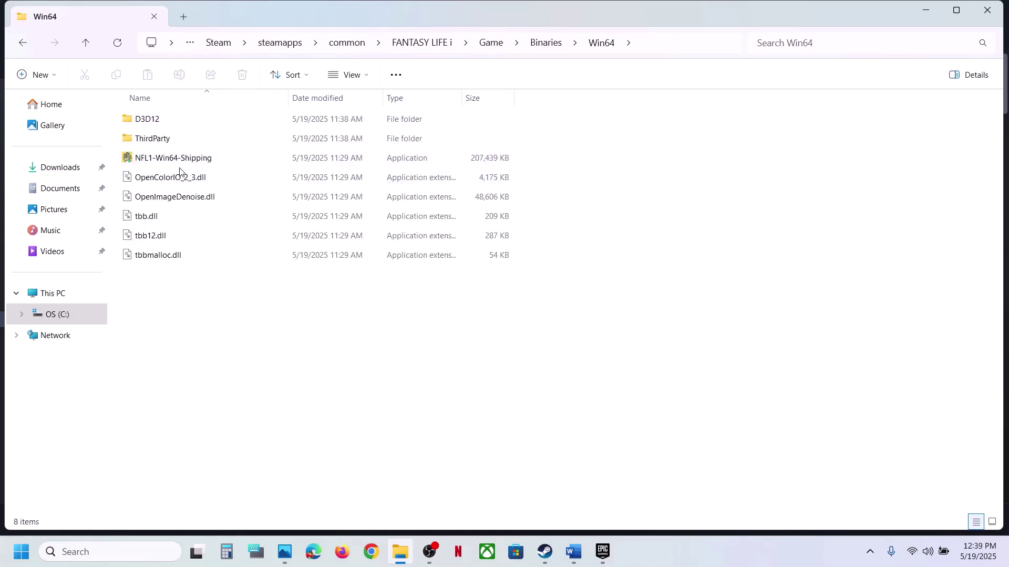
Clear the compatibility options for NFL1-Win64-Shipping and close its properties
right_click(174, 164)
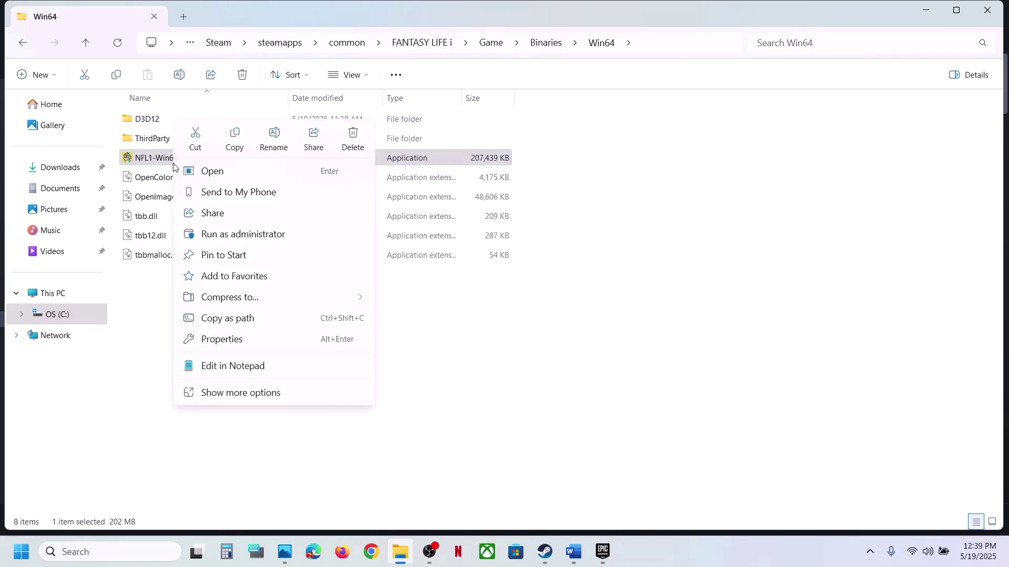
left_click(236, 341)
left_click(296, 212)
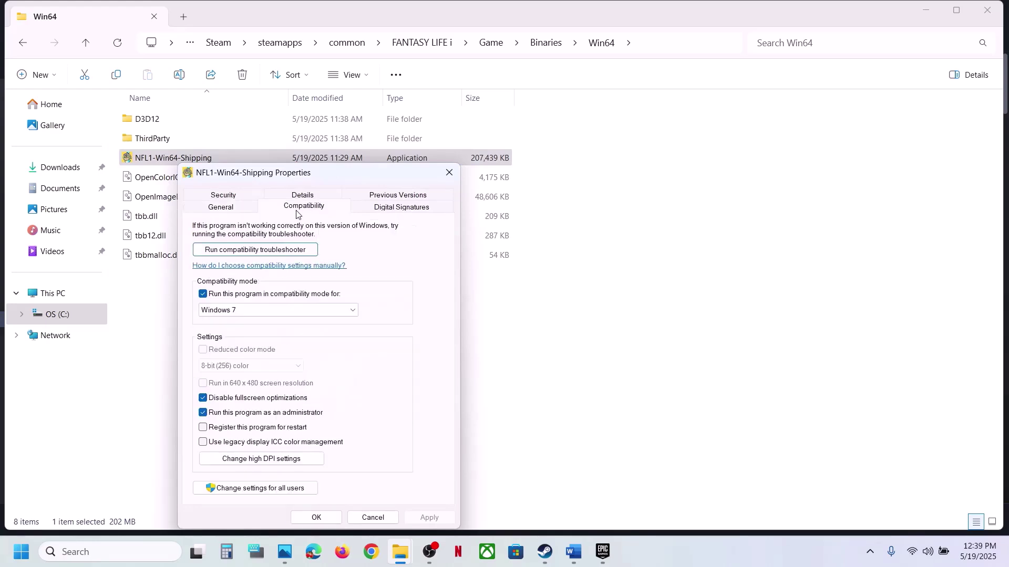
left_click(206, 295)
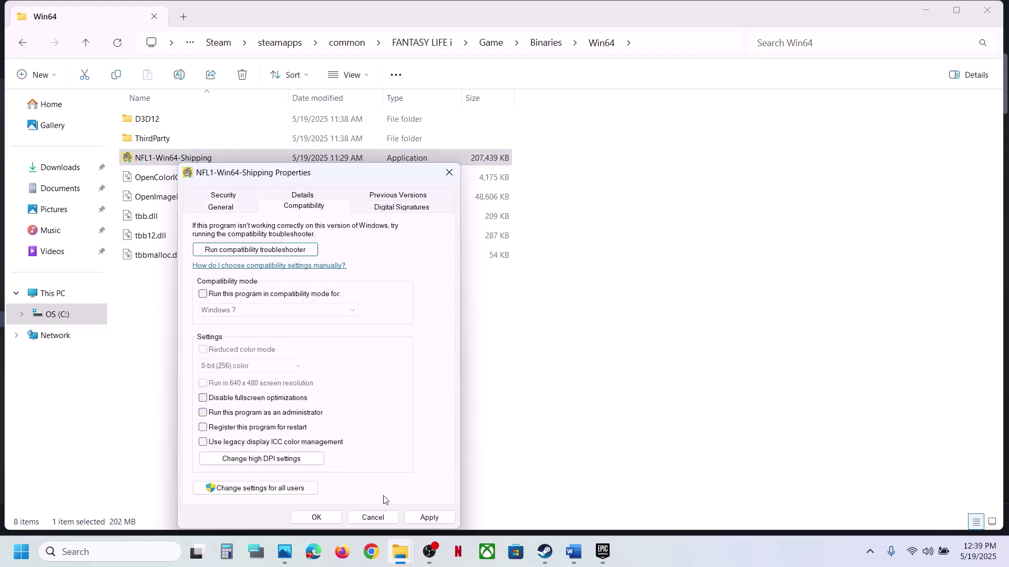
left_click(323, 518)
Highlight the game exe and Windows Security phrases in Step 7, then open Windows Settings
key("alt+Tab")
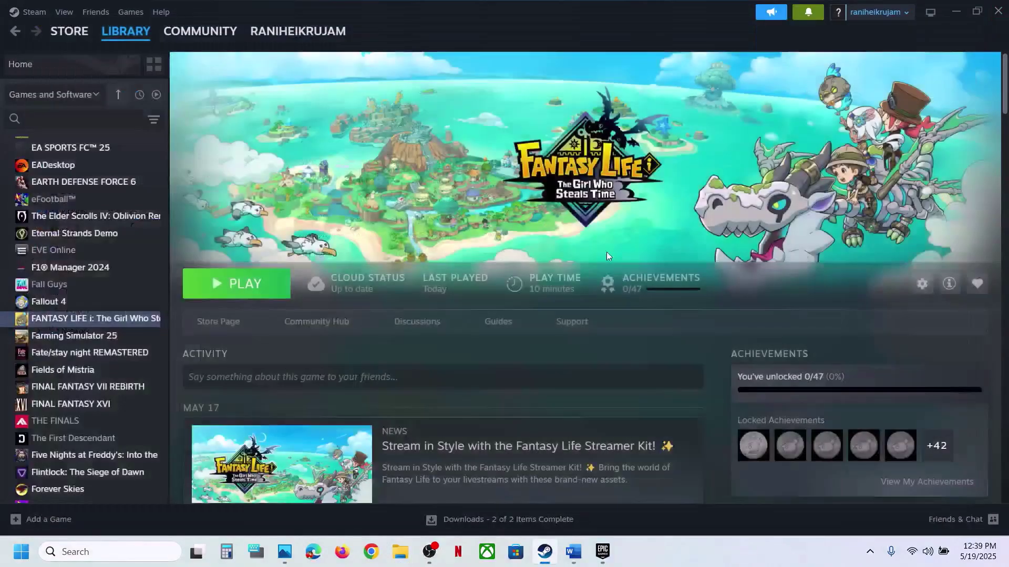
left_click(573, 552)
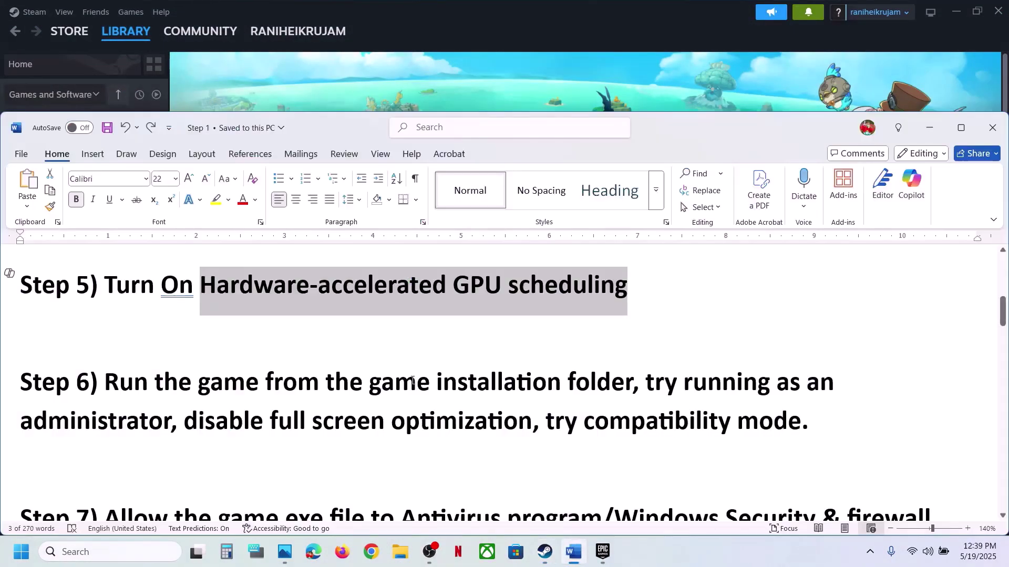
scroll(412, 382, "down", 2)
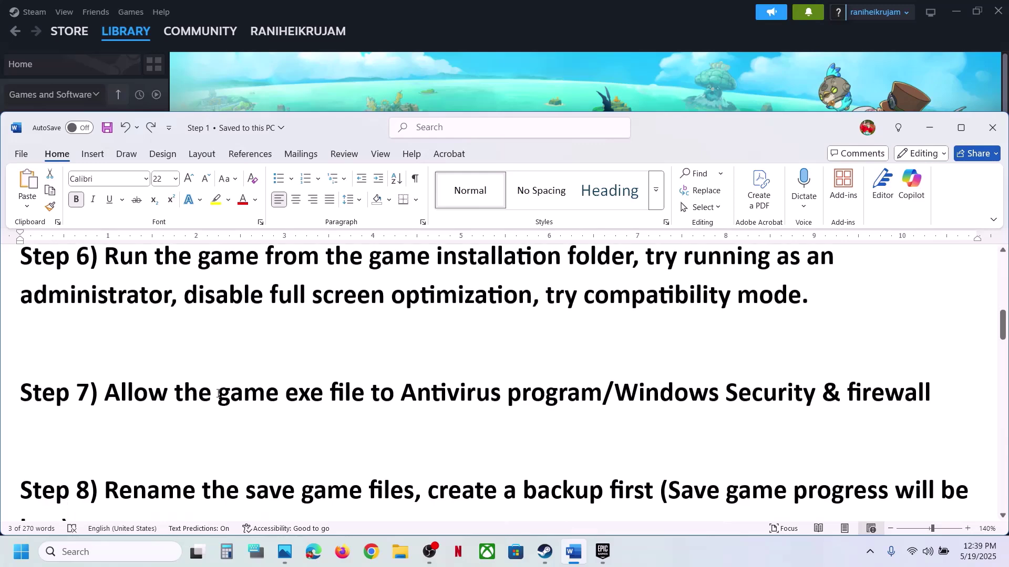
scroll(208, 397, "up", 1)
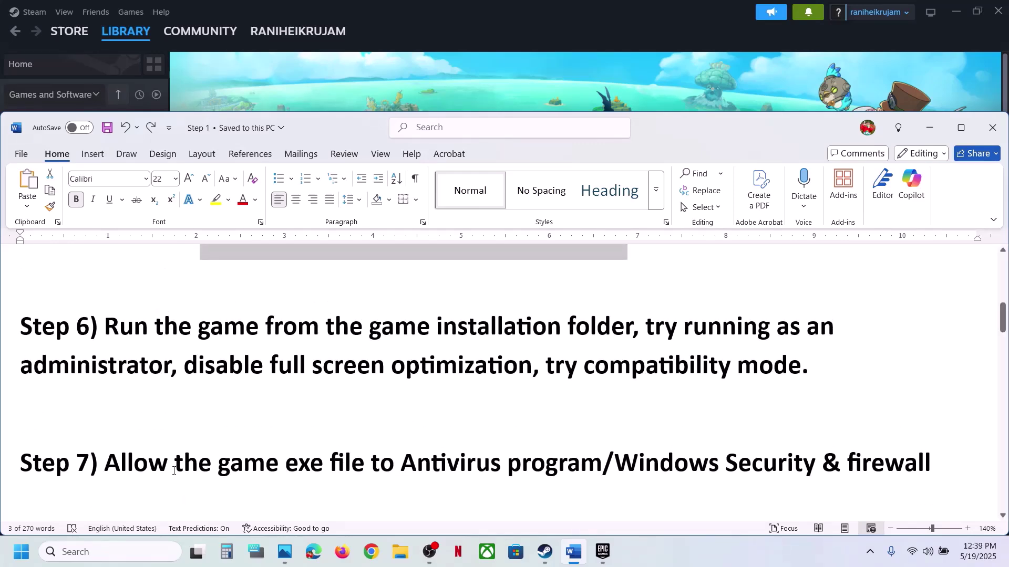
left_click_drag(174, 471, 596, 461)
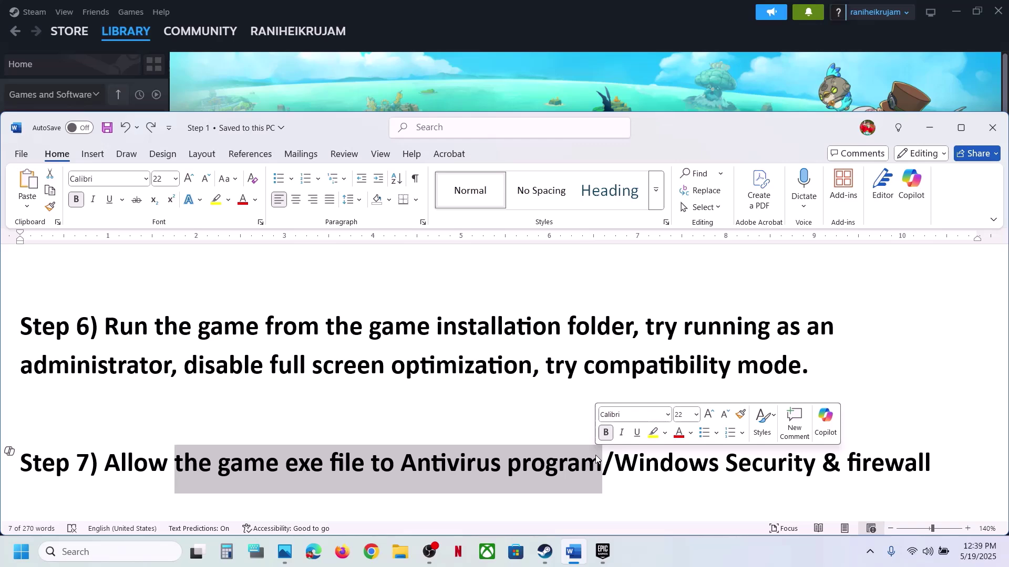
left_click_drag(601, 461, 759, 457)
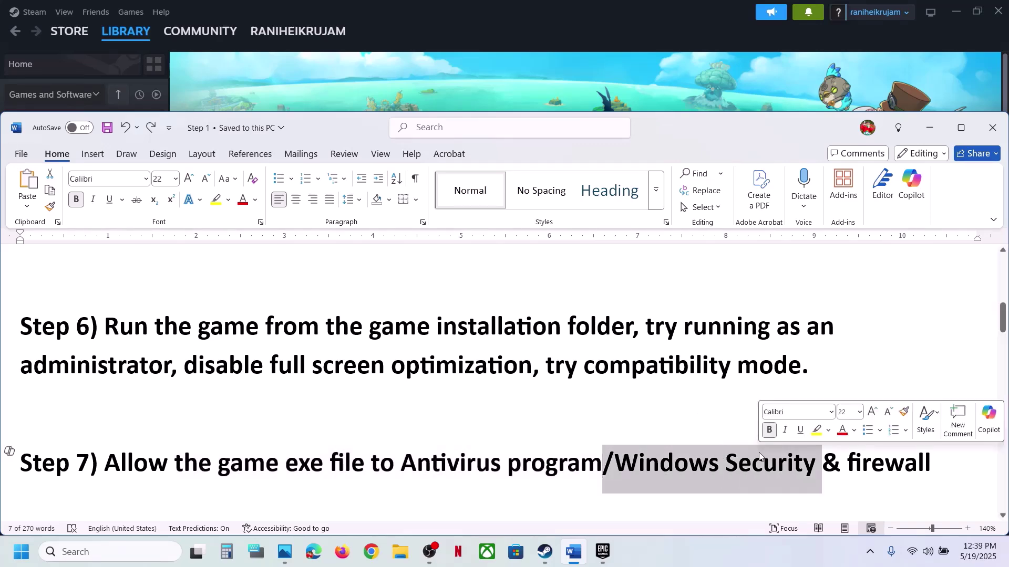
key("super+i")
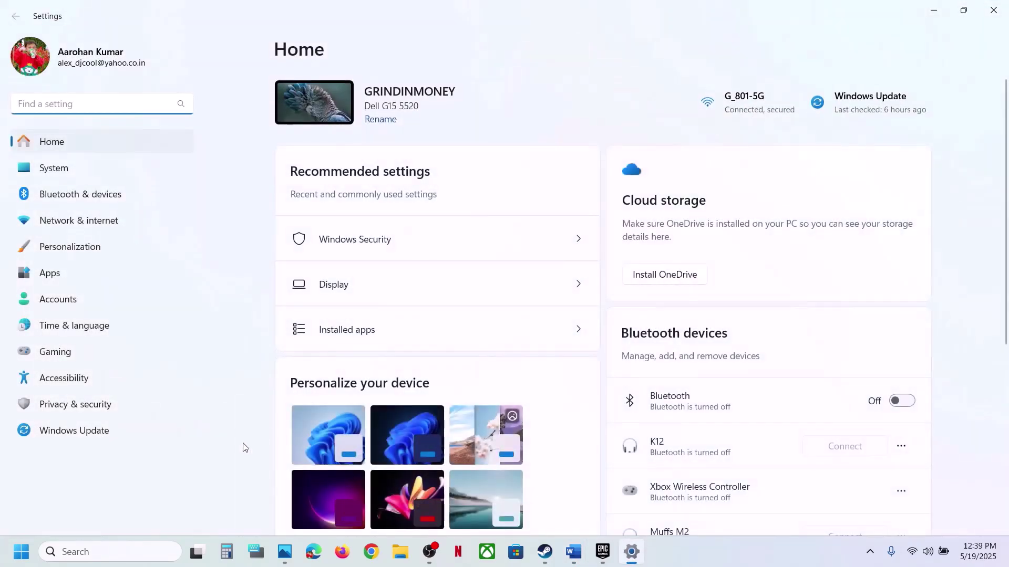
Go through Privacy & security, Windows Security and ransomware protection to Controlled folder access's allowed-apps page
left_click(98, 405)
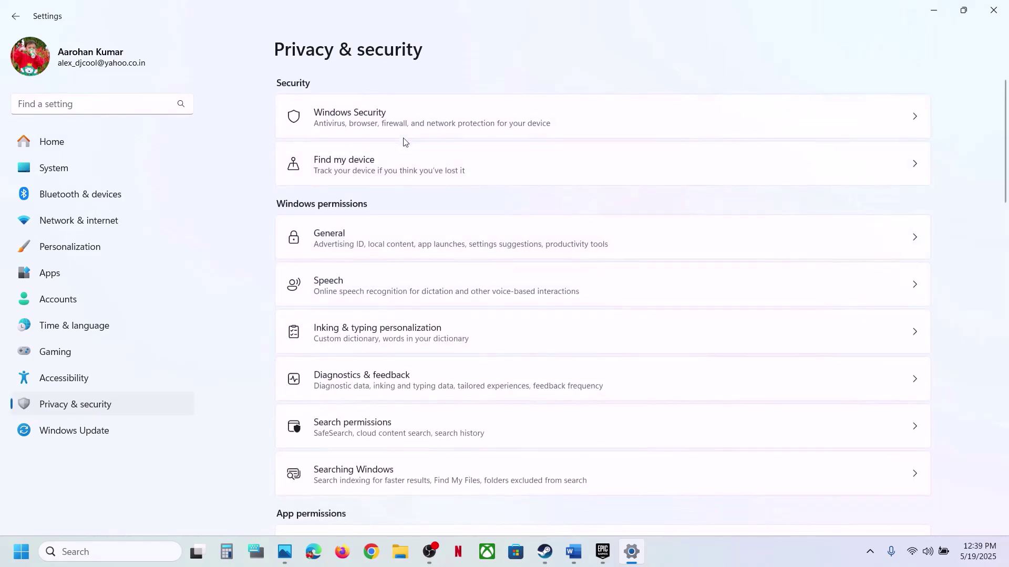
left_click(529, 117)
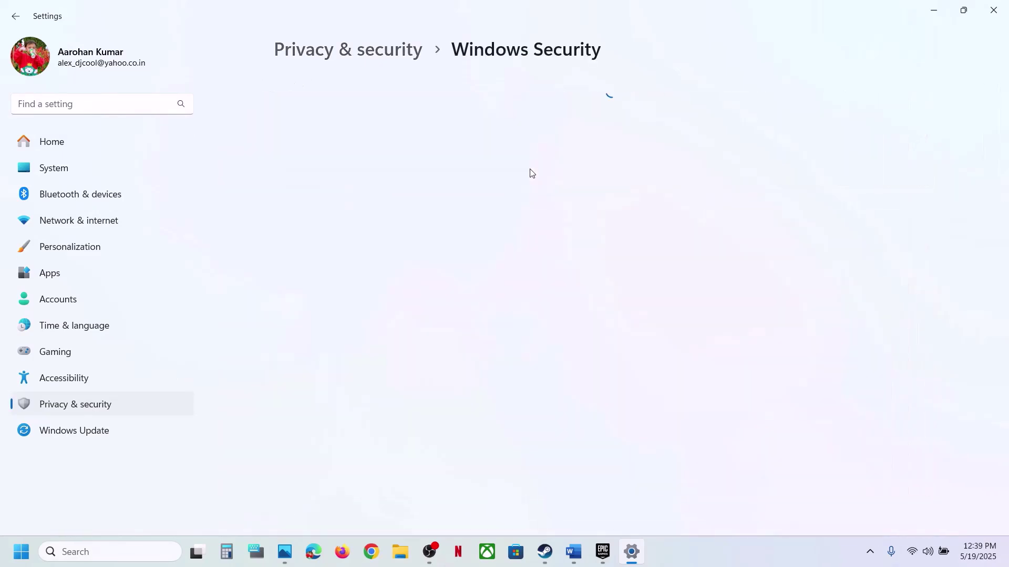
left_click(351, 204)
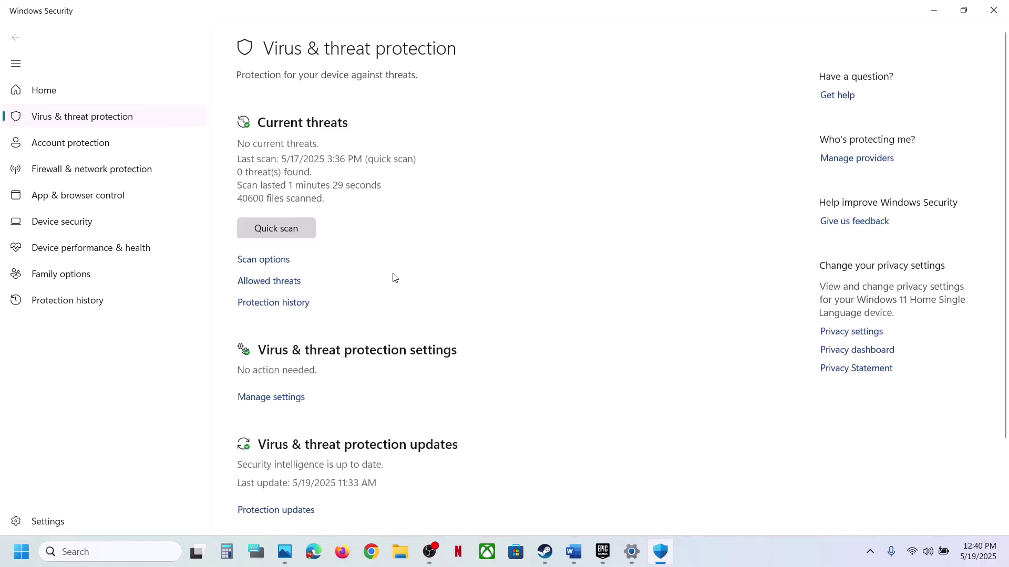
scroll(394, 278, "down", 3)
left_click(316, 494)
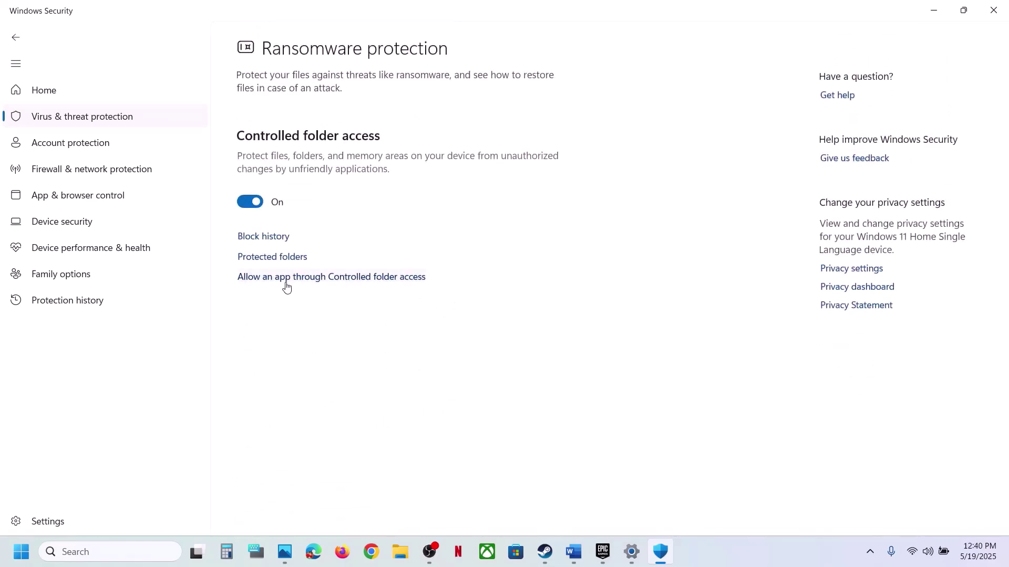
left_click(287, 280)
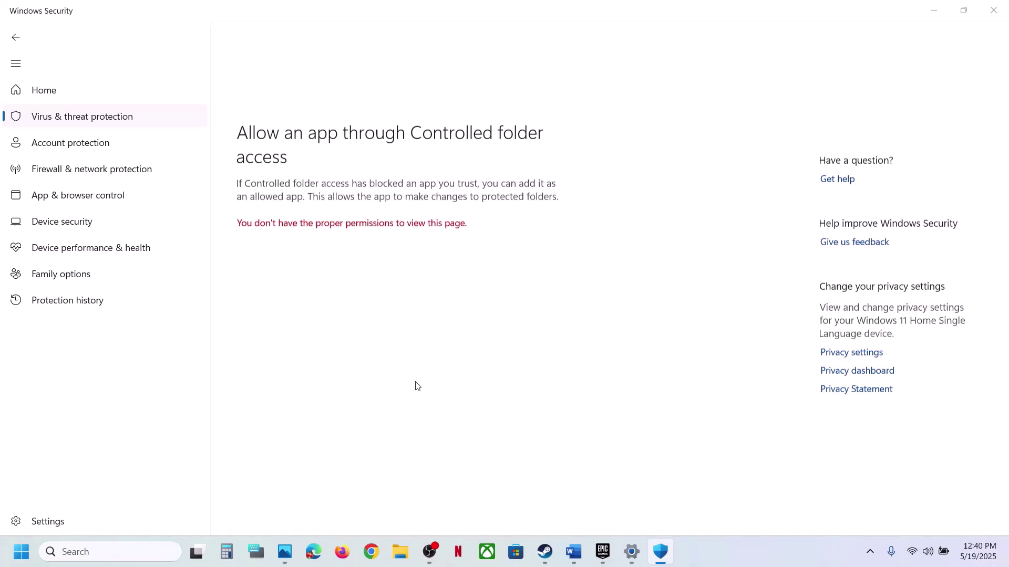
Add NFL1-Win64-Shipping from FANTASY LIFE i\Game\Binaries\Win64 as an allowed app
scroll(412, 182, "down", 5)
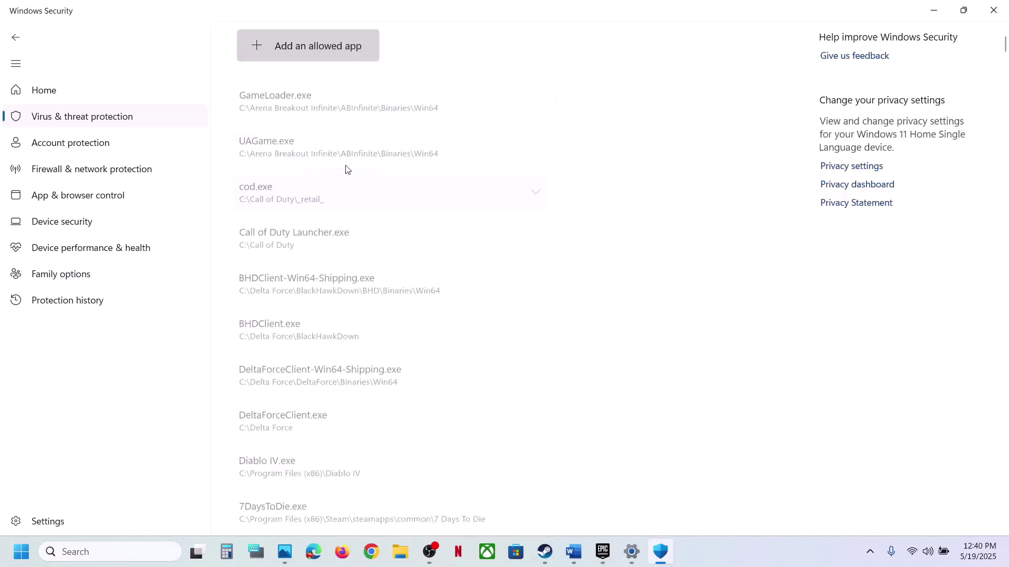
left_click(335, 49)
left_click(330, 99)
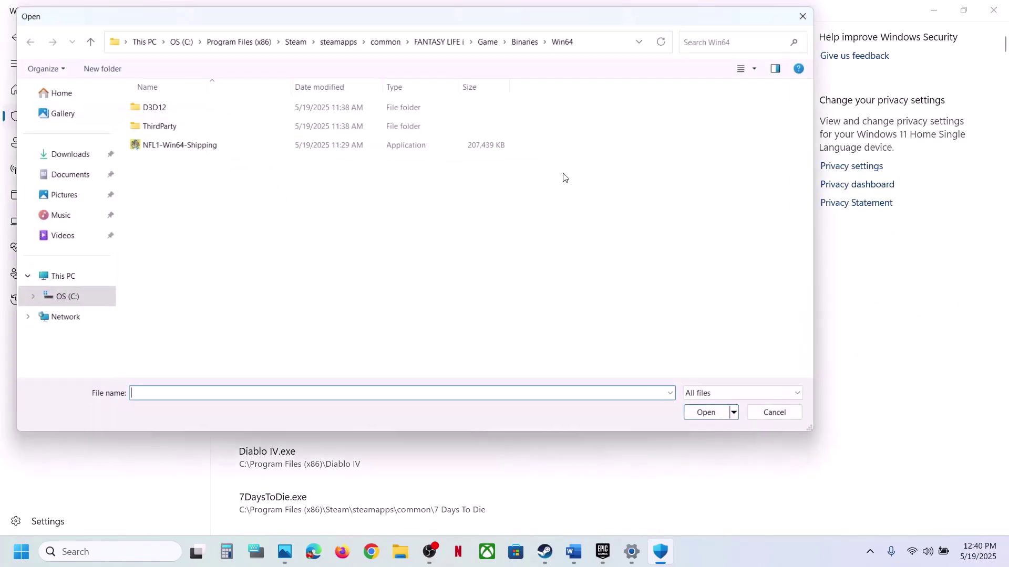
left_click(383, 37)
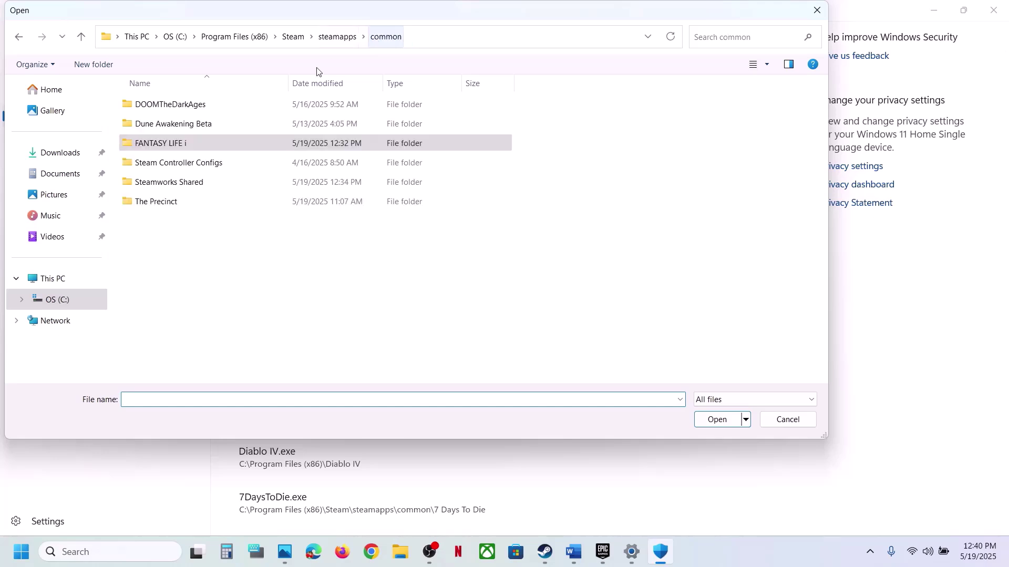
left_click(440, 46)
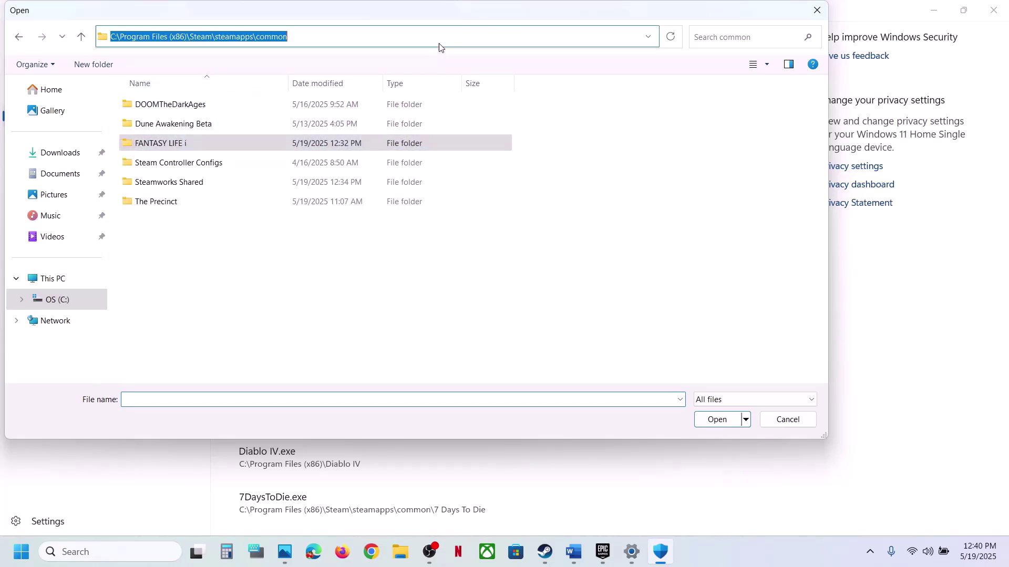
double_click(182, 145)
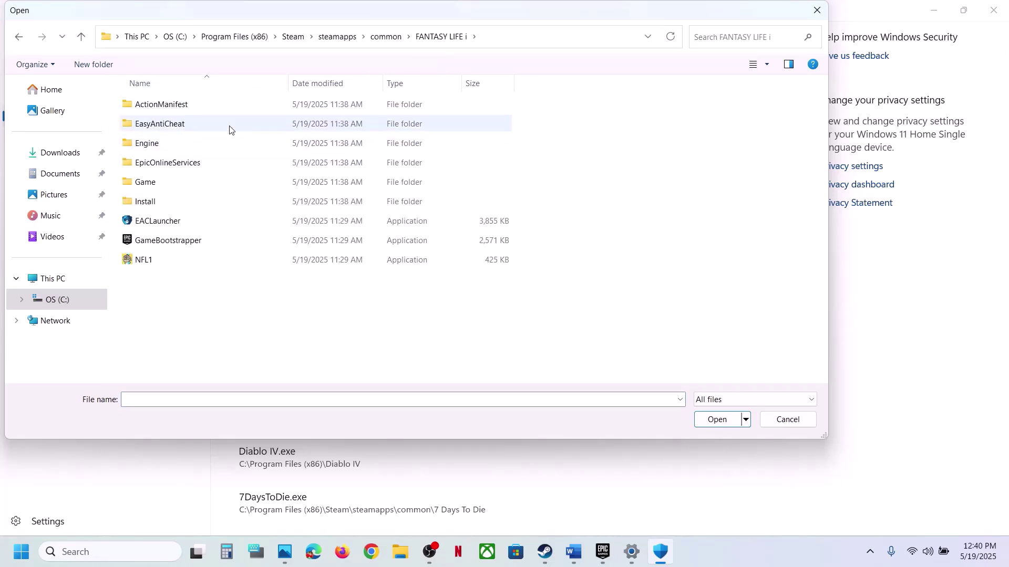
double_click(153, 181)
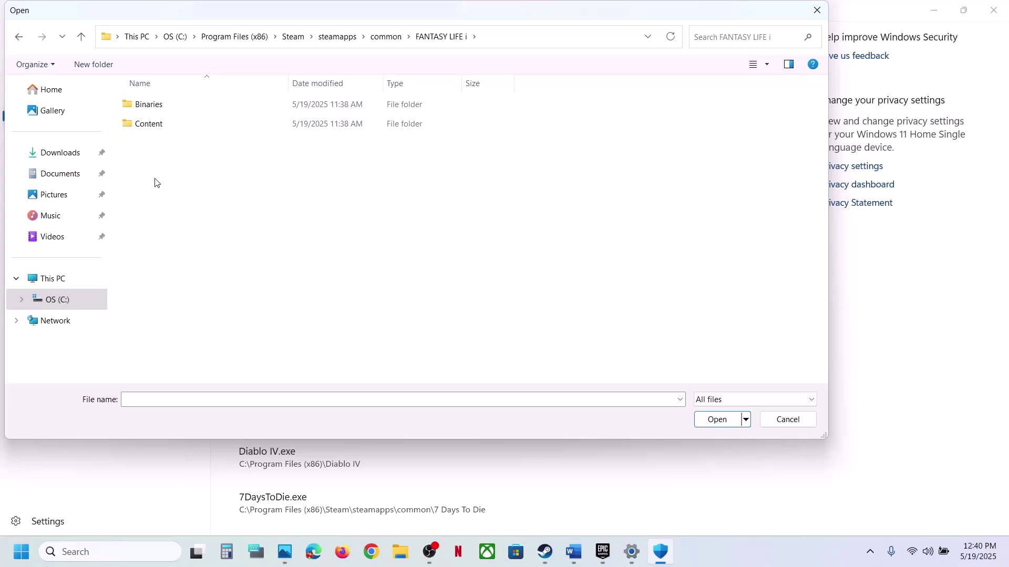
double_click(161, 111)
double_click(162, 111)
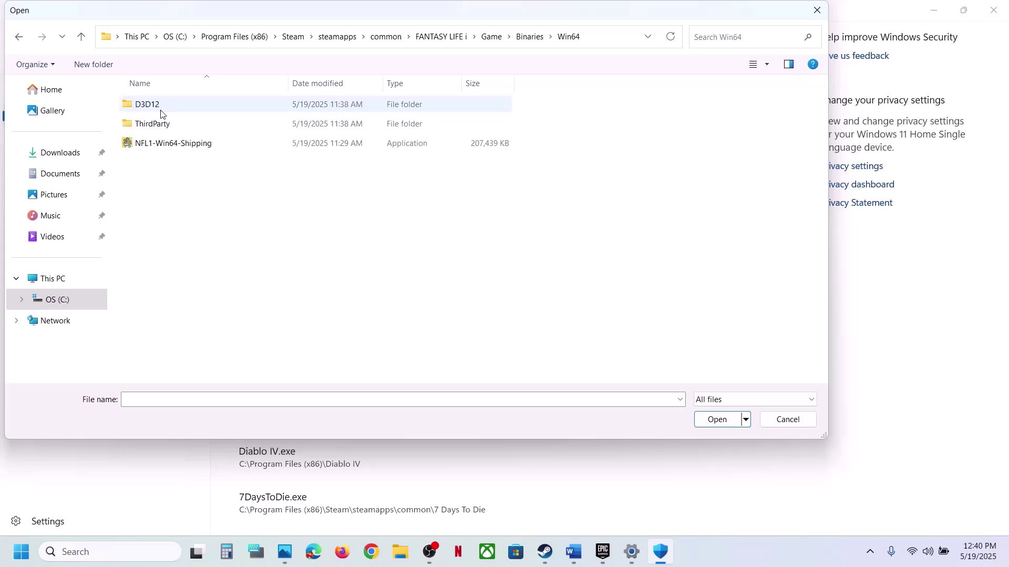
left_click(195, 144)
left_click(712, 416)
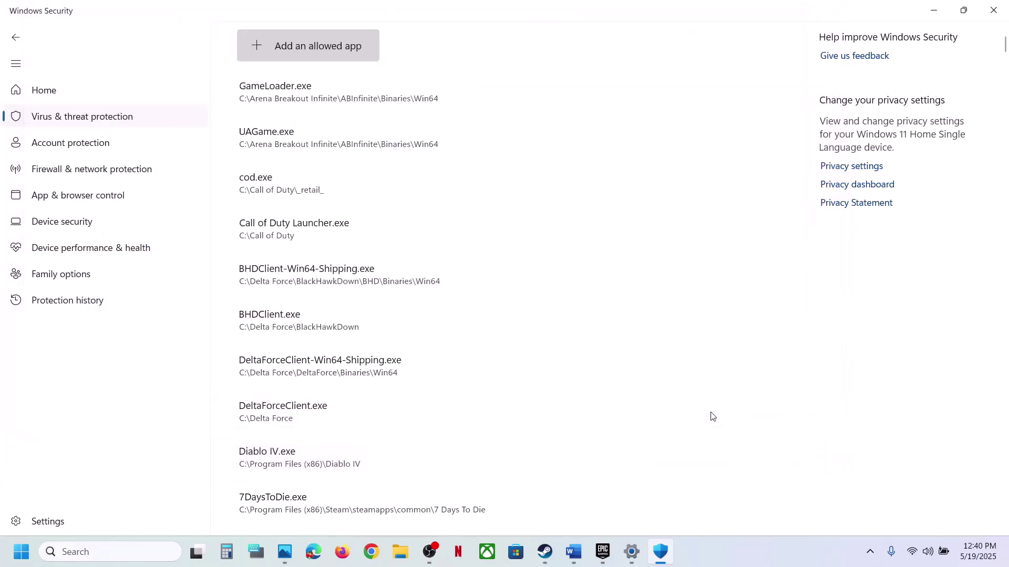
Add the NFL1 launcher from the FANTASY LIFE i folder as another allowed app
left_click(312, 56)
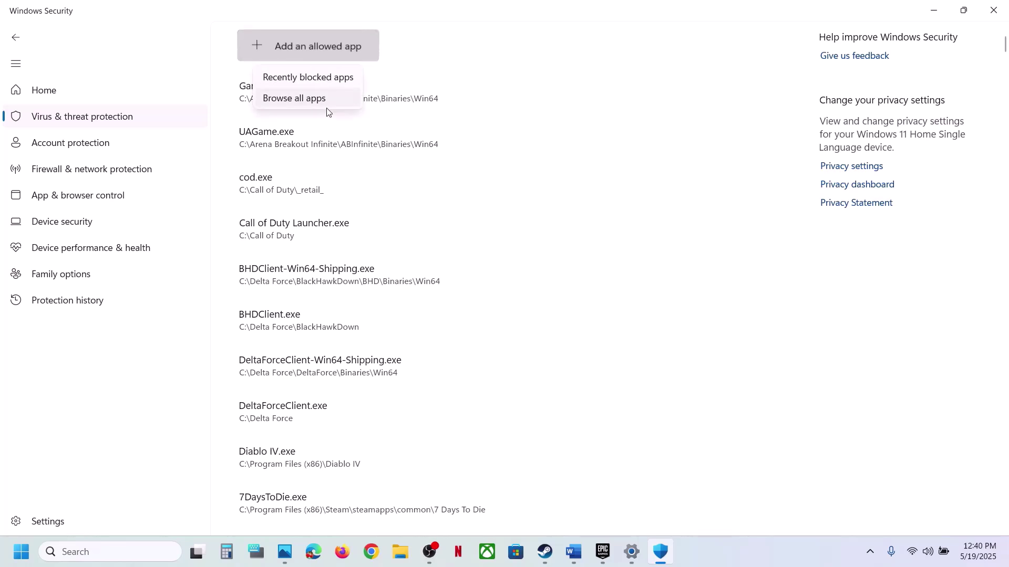
left_click(317, 100)
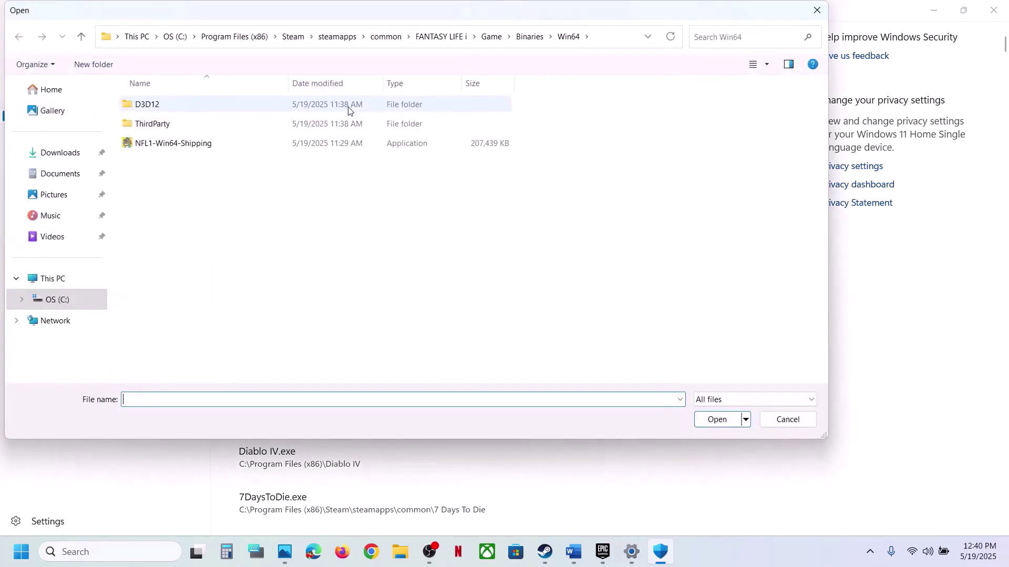
left_click(82, 38)
left_click(88, 42)
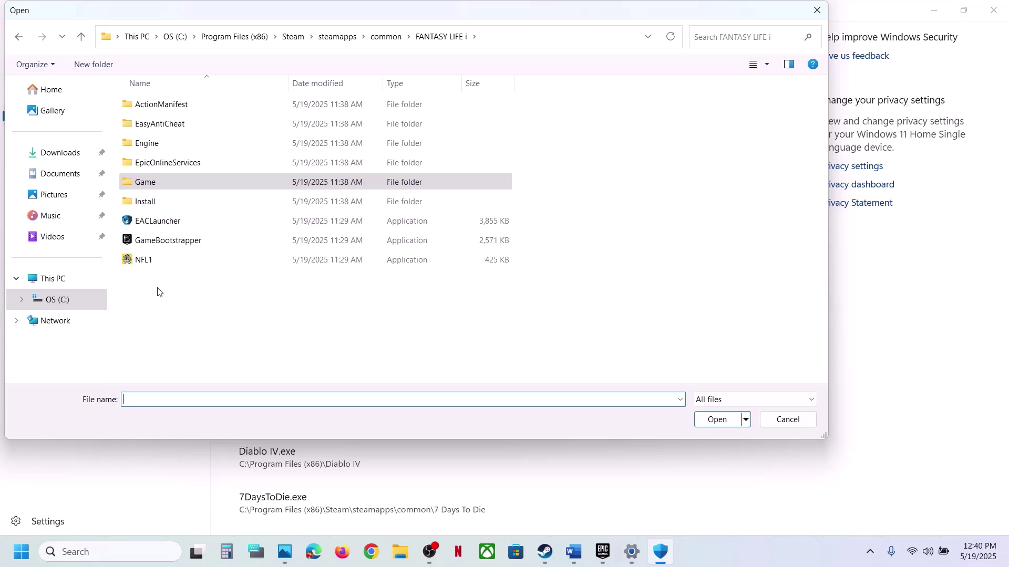
left_click(144, 266)
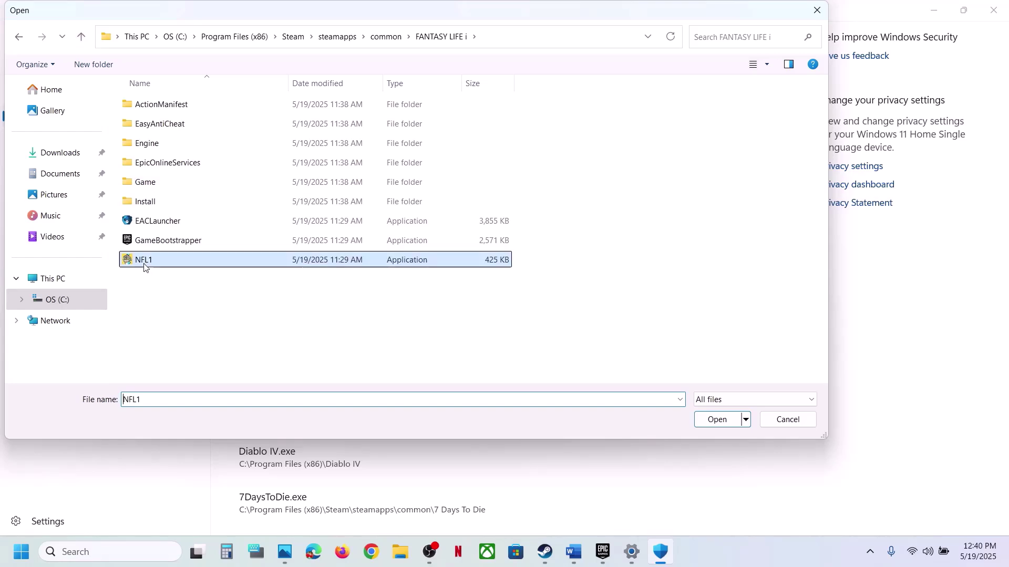
left_click(725, 422)
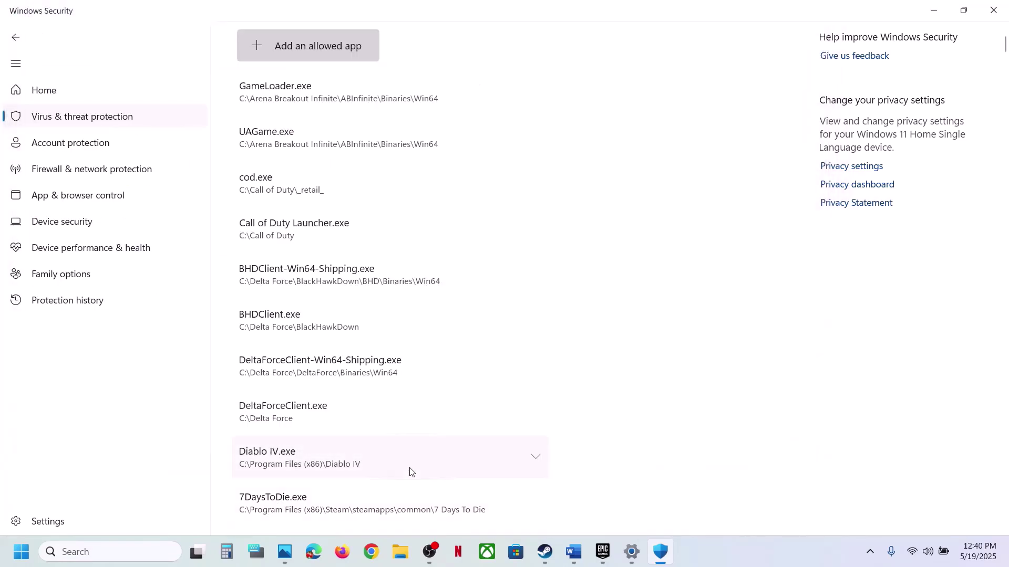
Open Windows Defender Firewall's allowed apps list from Control Panel and unlock it for editing
left_click(124, 549)
type("control")
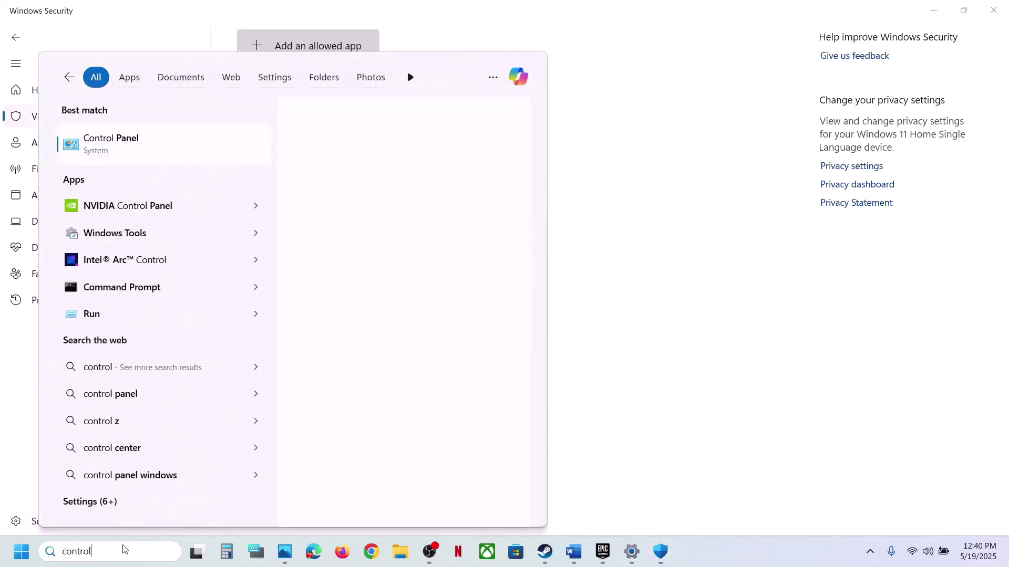
key("Return")
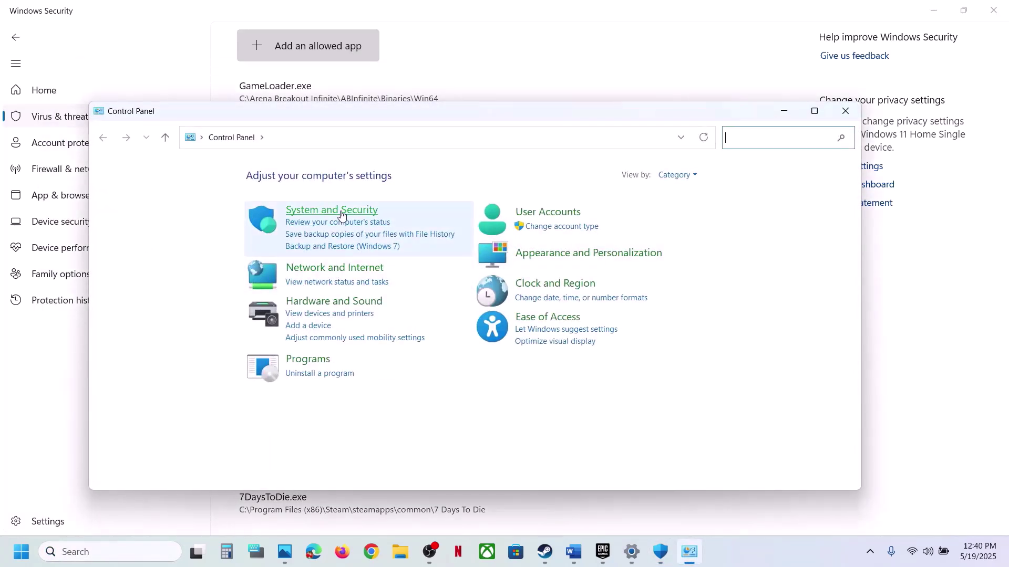
left_click(342, 212)
left_click(334, 220)
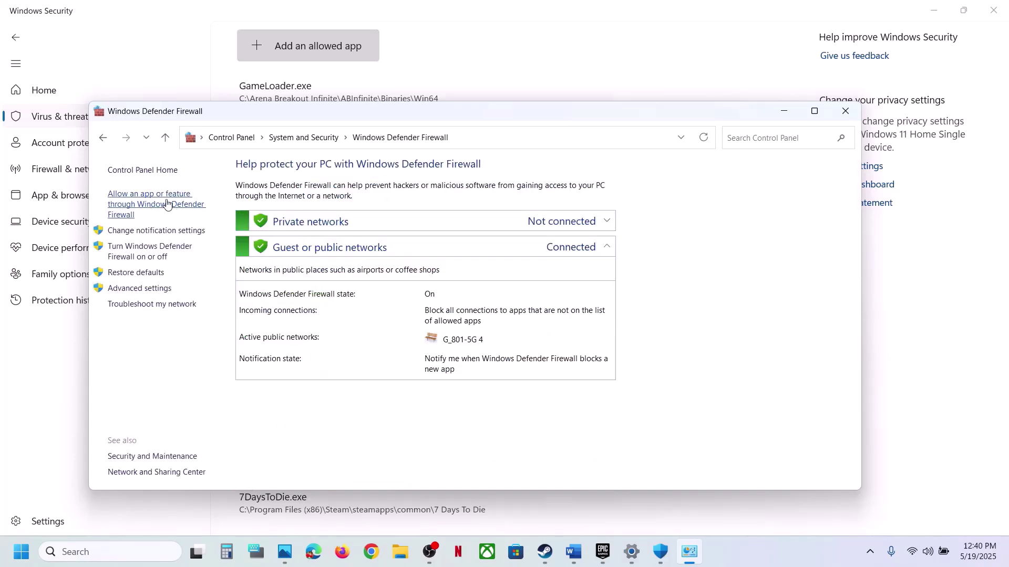
left_click(168, 204)
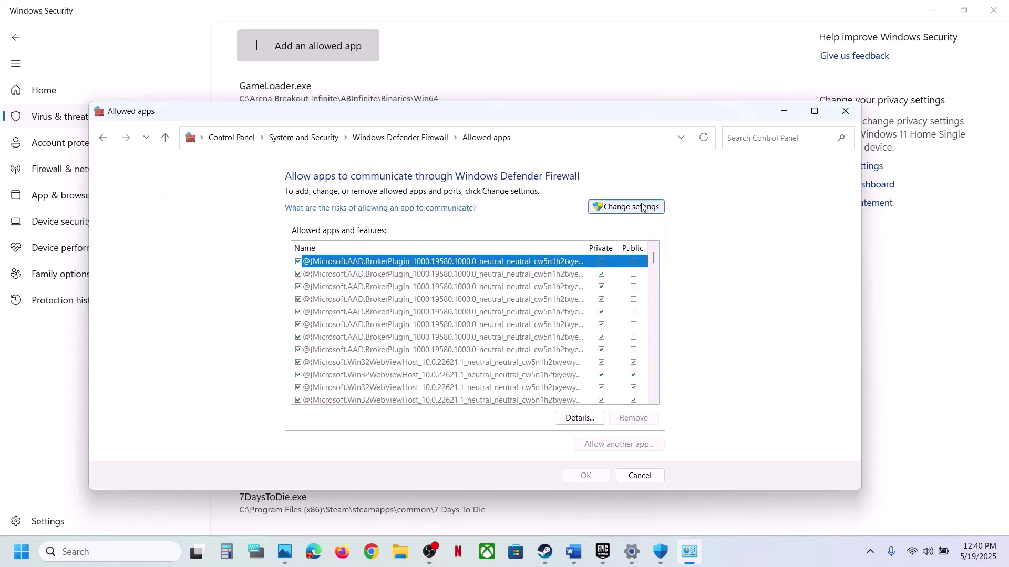
left_click(638, 209)
Try adding NFL1-Win64-Shipping (FantasyLife i) and find it's already a firewall exception
left_click(614, 443)
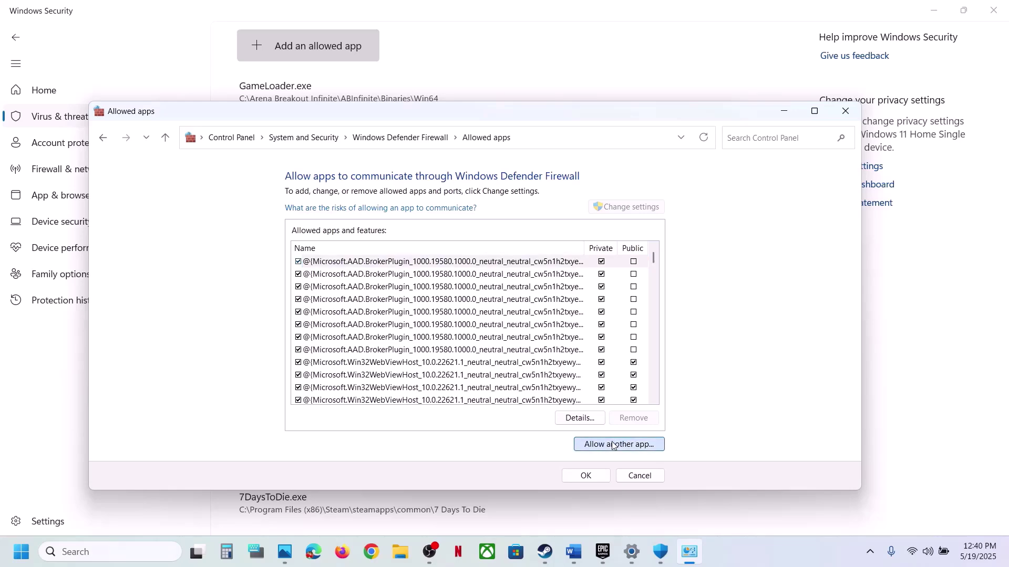
left_click(565, 367)
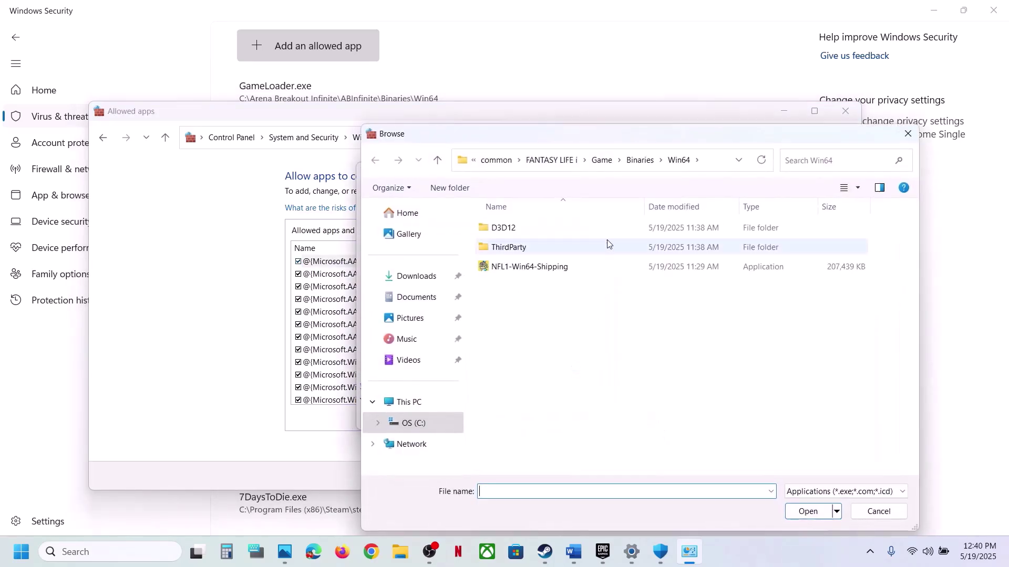
left_click(599, 158)
double_click(529, 230)
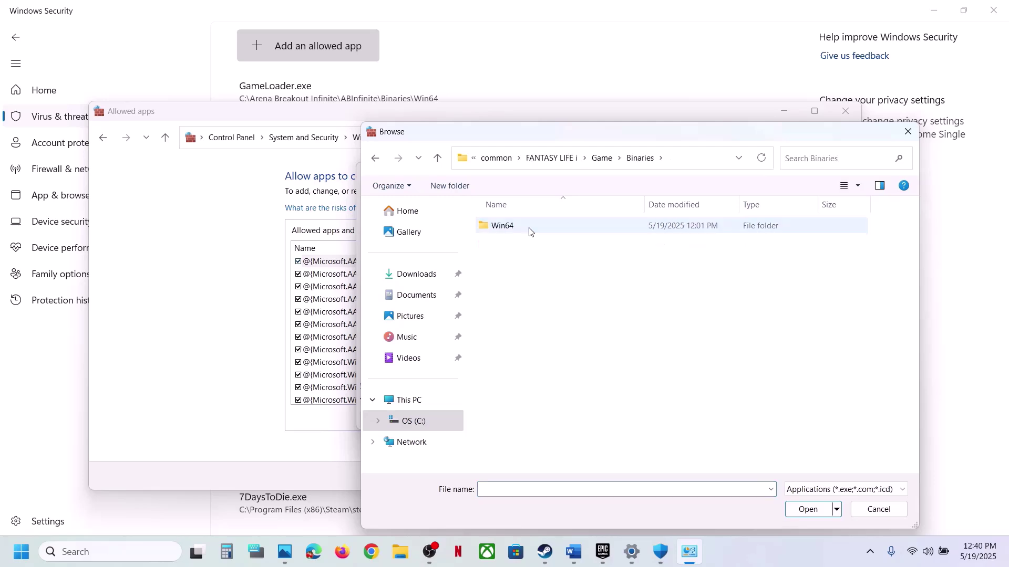
double_click(529, 230)
left_click(524, 265)
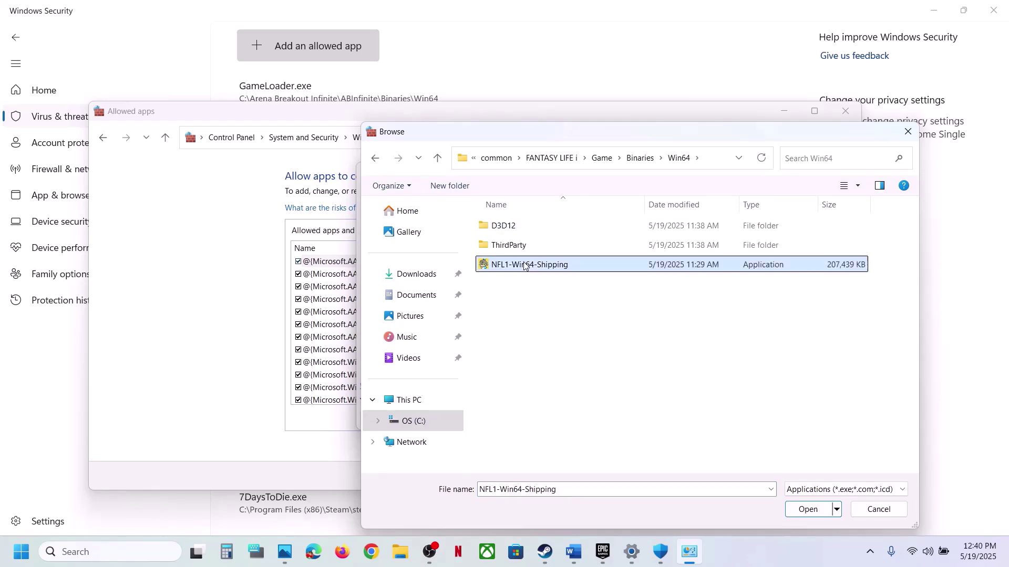
left_click(808, 509)
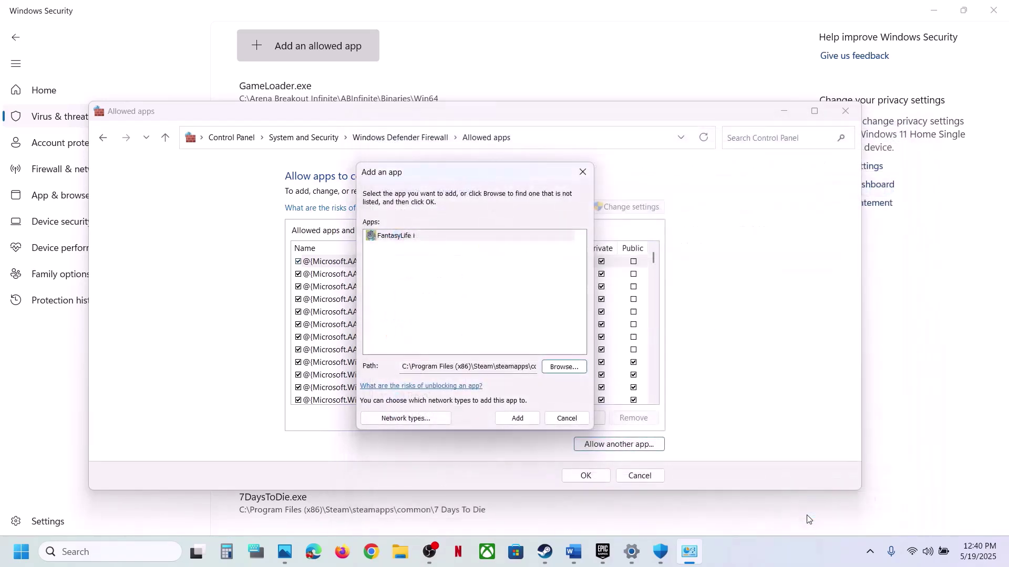
left_click(520, 420)
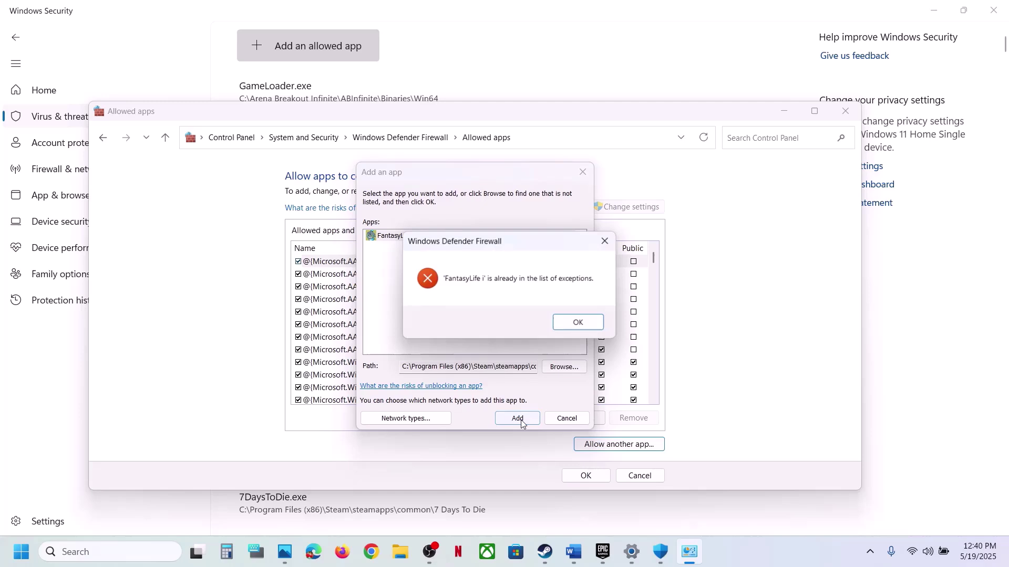
left_click(570, 323)
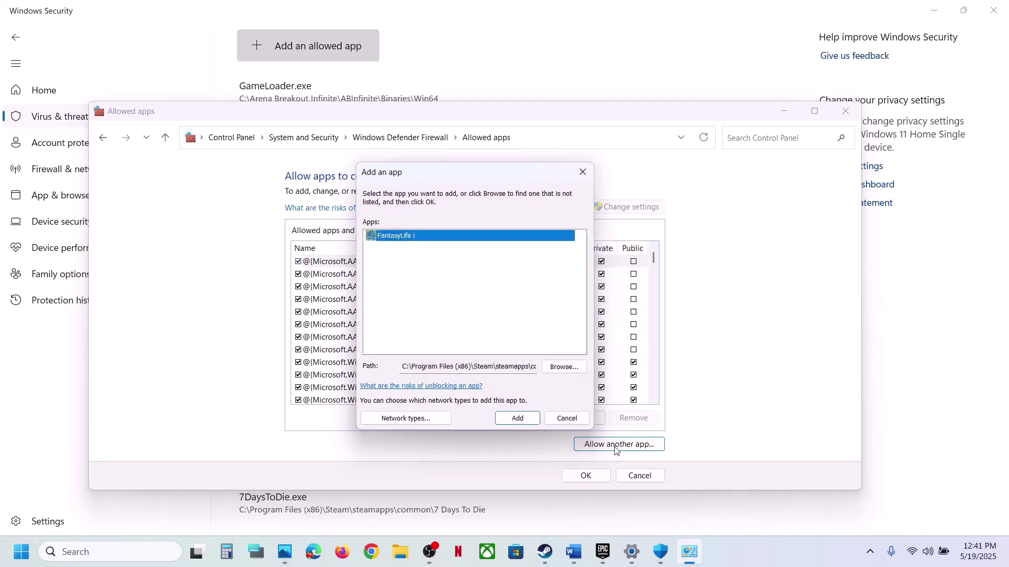
Try adding the NFL1 launcher (BootstrapPackagedGame), find it's already an exception, and close the window
left_click(566, 372)
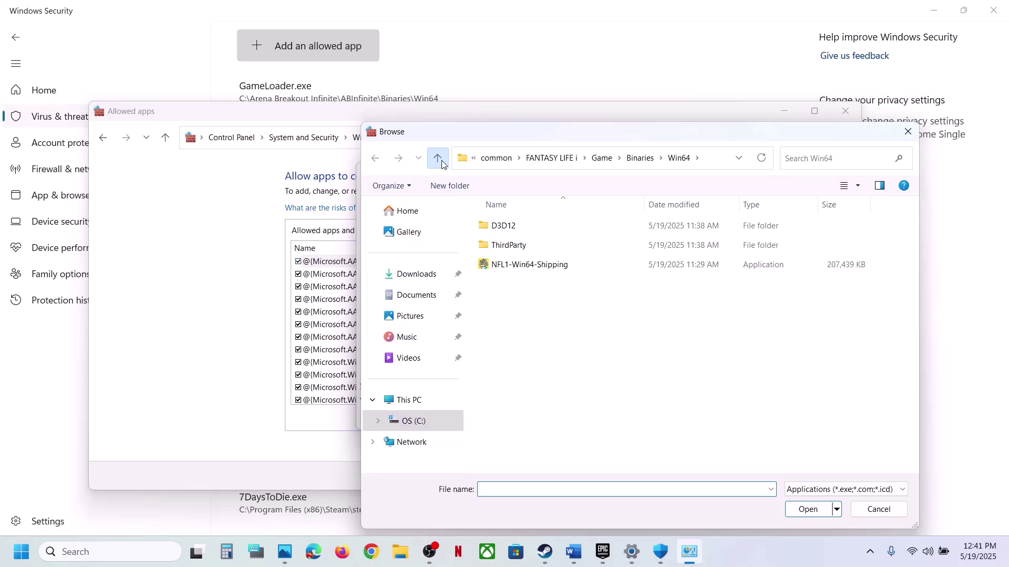
triple_click(441, 164)
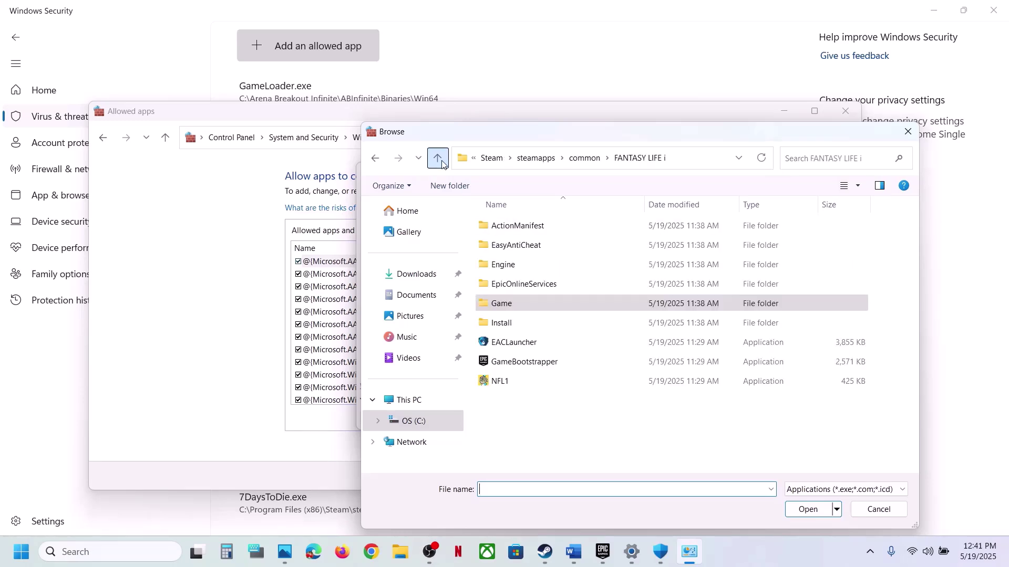
left_click(522, 388)
left_click(804, 509)
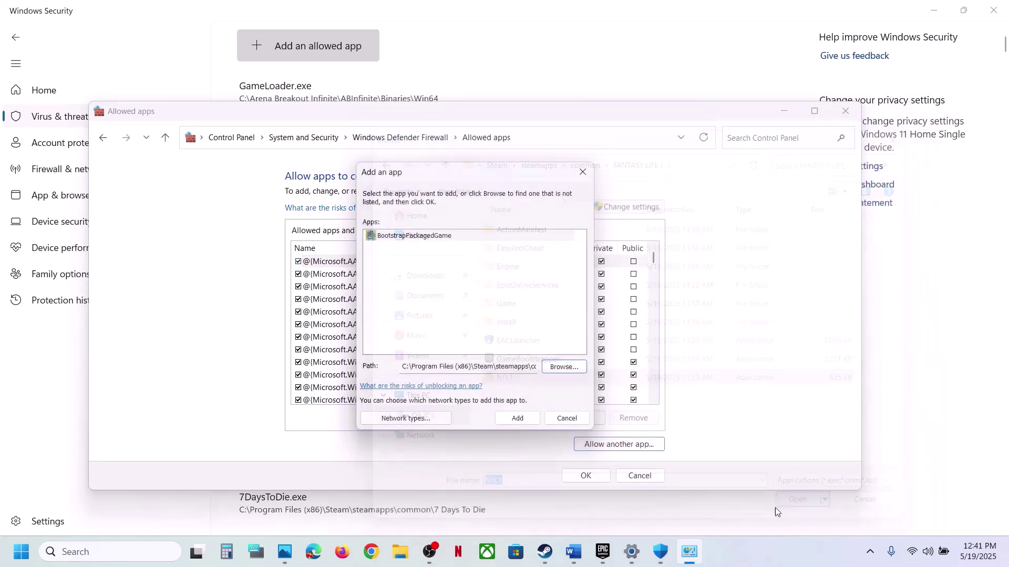
left_click(518, 420)
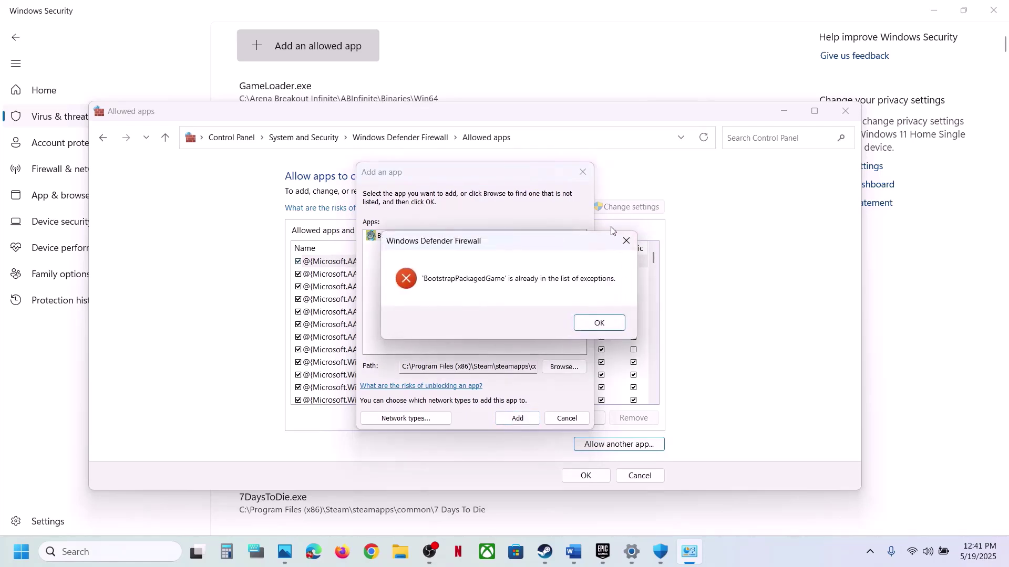
left_click(612, 329)
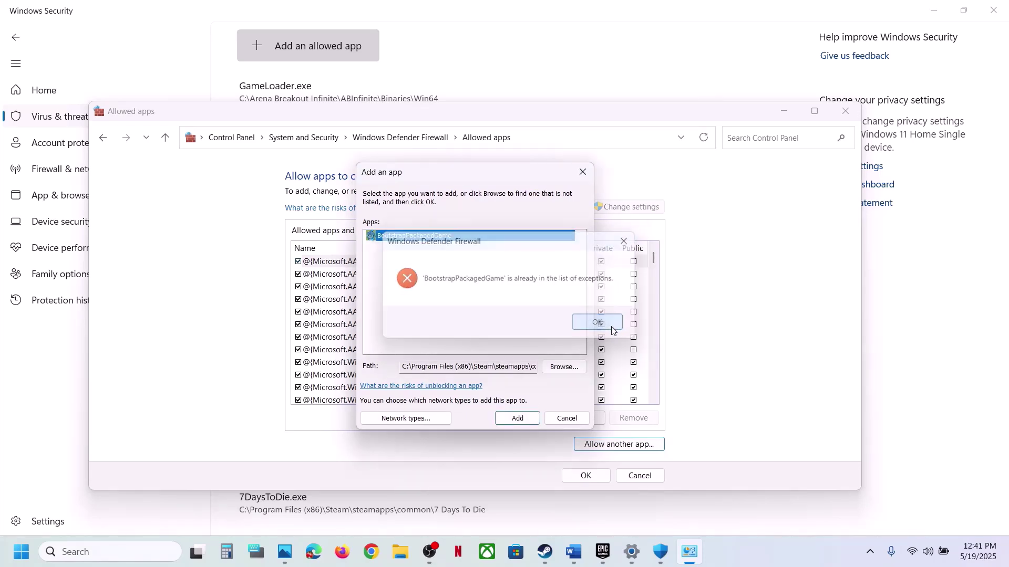
left_click(582, 172)
left_click(846, 112)
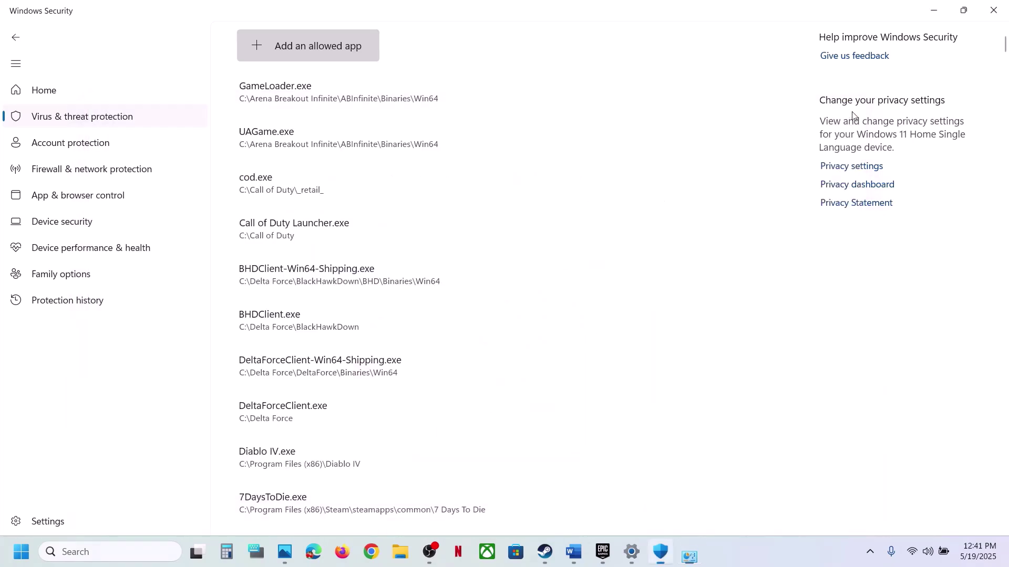
Close Windows Security and Settings, then scroll the Word guide down to Step 8
left_click(995, 8)
left_click(1002, 7)
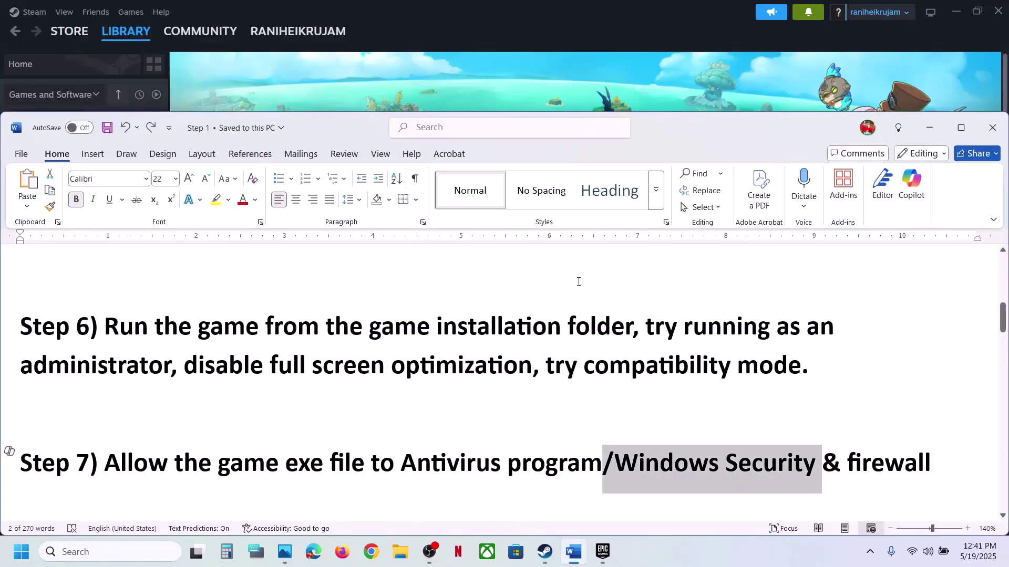
scroll(579, 281, "down", 2)
scroll(578, 281, "down", 1)
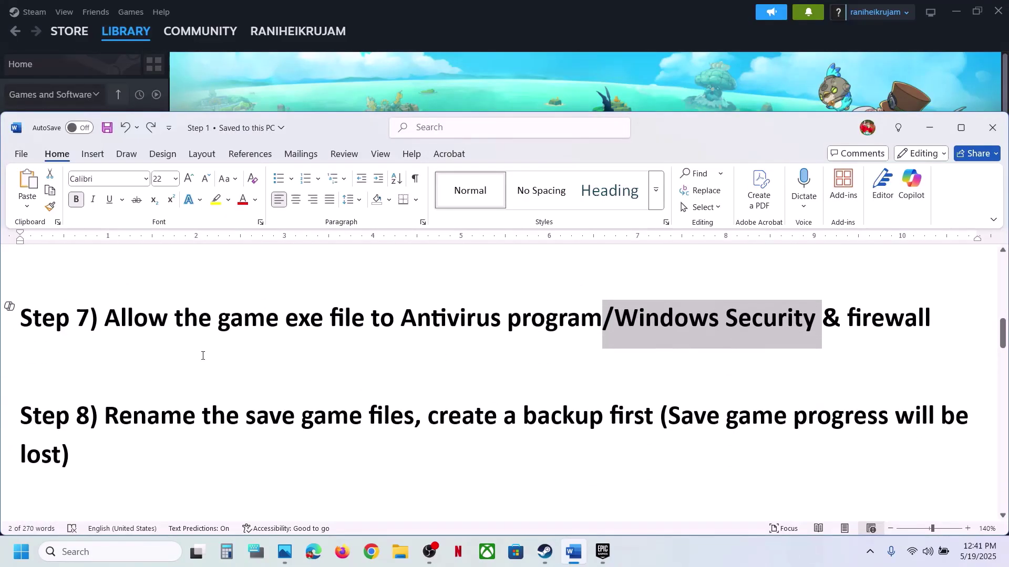
Highlight Step 8's rename-the-save-game instruction and its warning that progress will be lost
left_click_drag(180, 412, 363, 416)
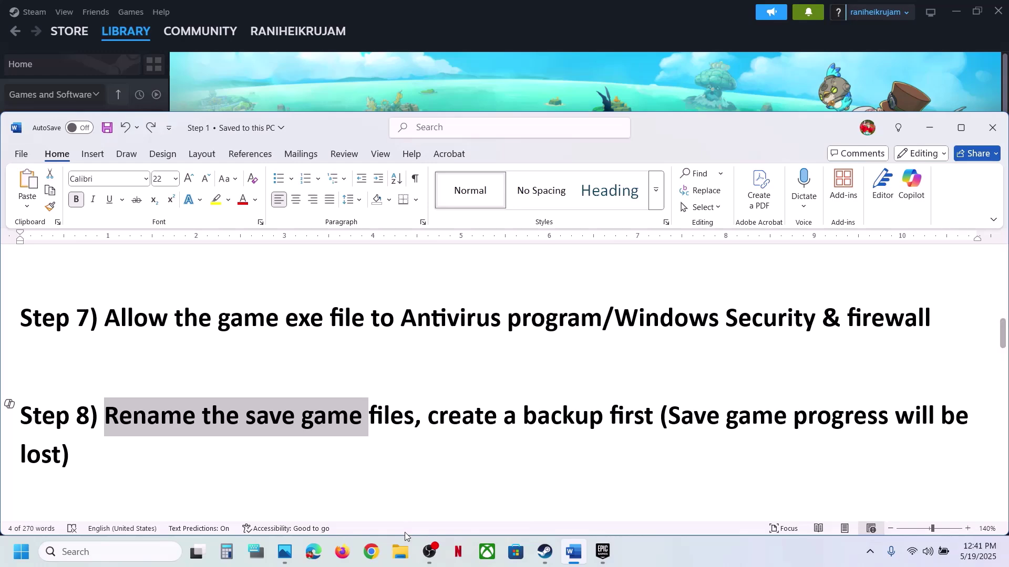
left_click(402, 550)
left_click(403, 547)
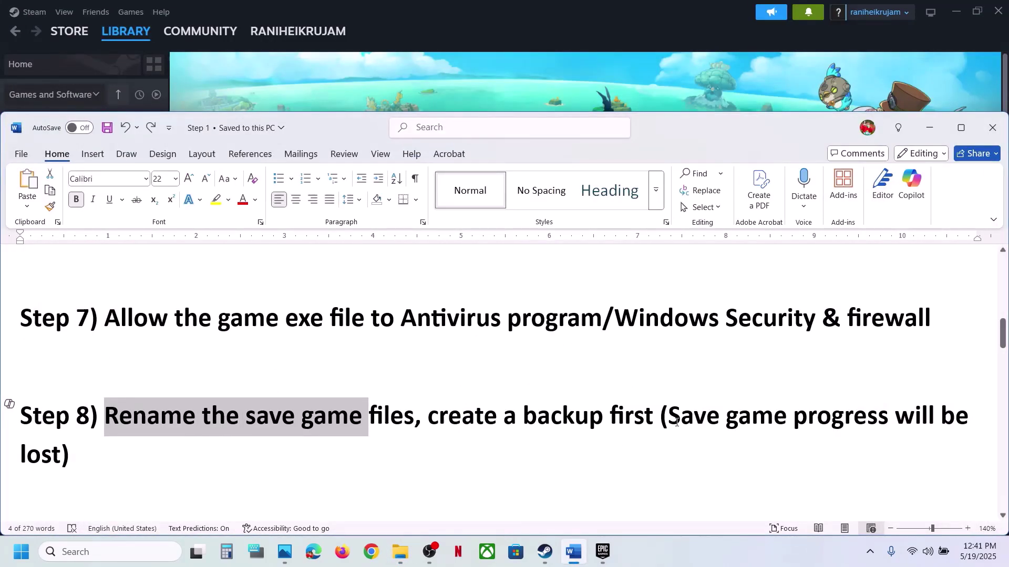
left_click_drag(676, 423, 322, 456)
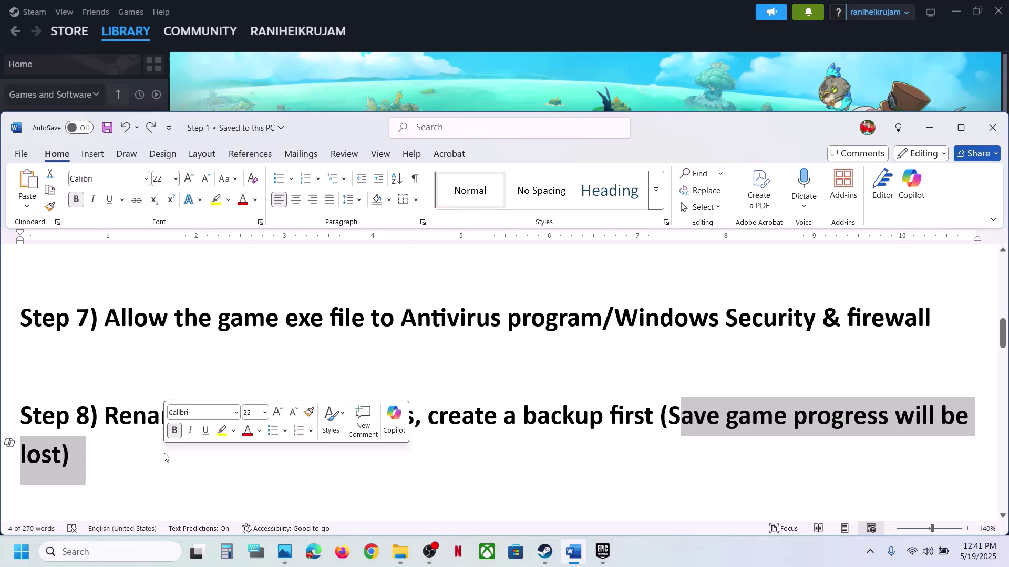
left_click(536, 417)
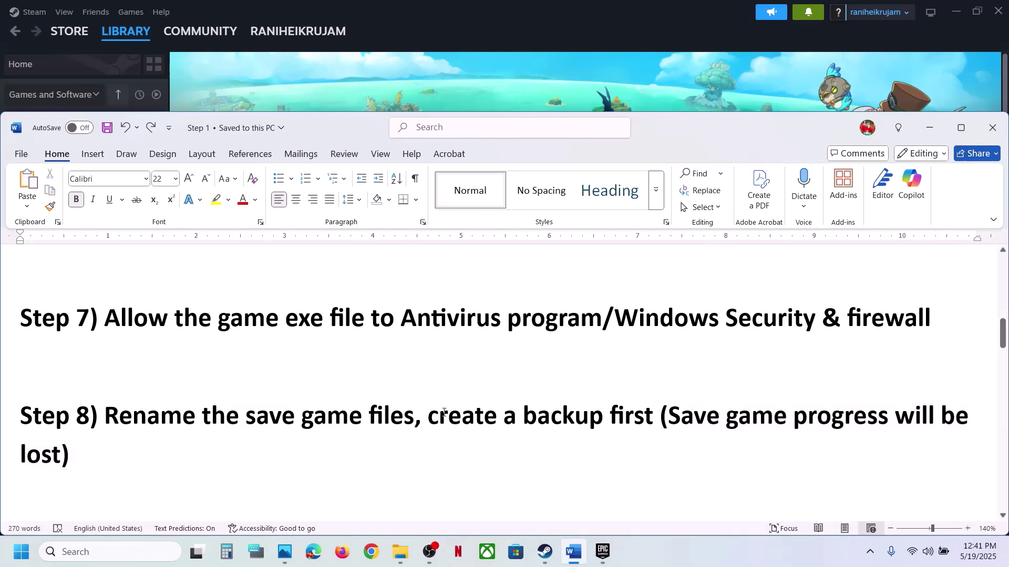
left_click_drag(499, 415, 9, 404)
left_click(625, 415)
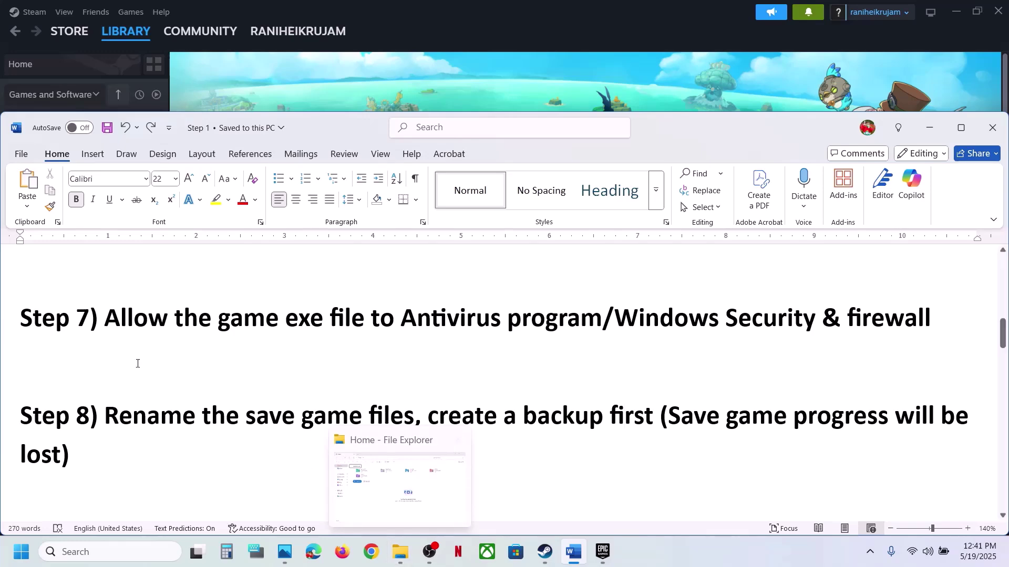
Browse C:\Users\<profile>\AppData\Local in File Explorer, confirming hidden items are shown
left_click(400, 552)
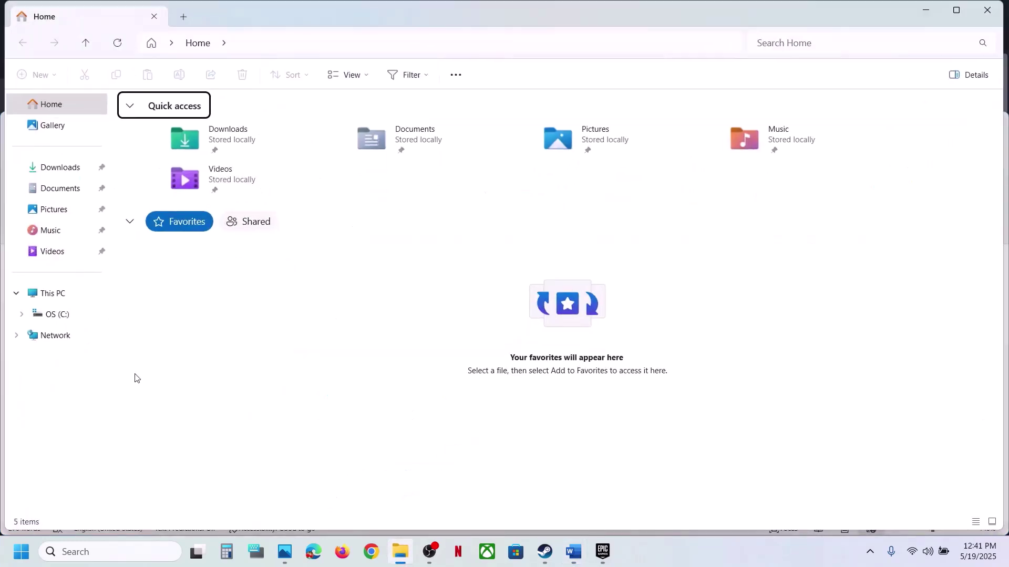
left_click(52, 293)
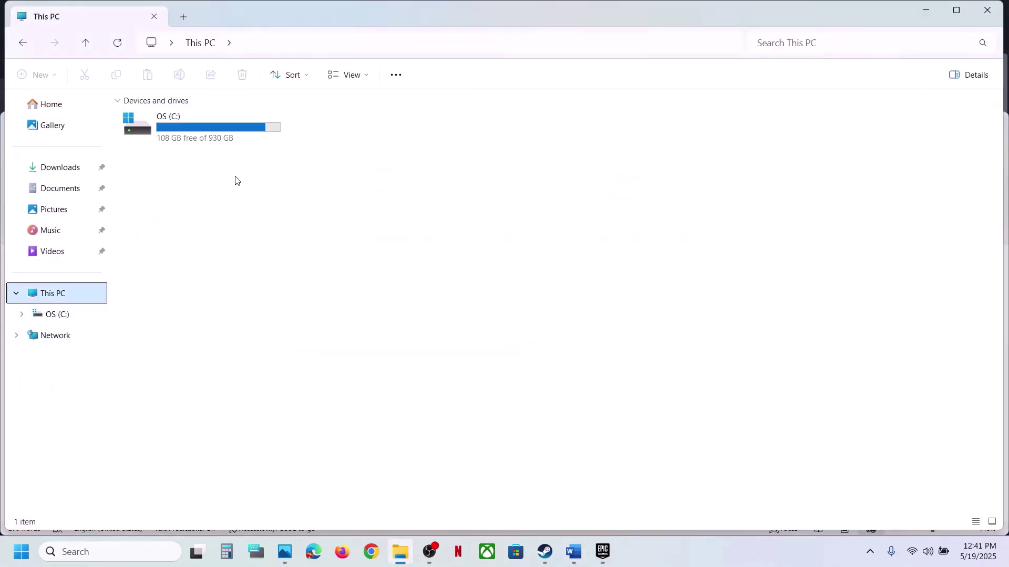
double_click(188, 136)
scroll(193, 240, "down", 4)
double_click(163, 357)
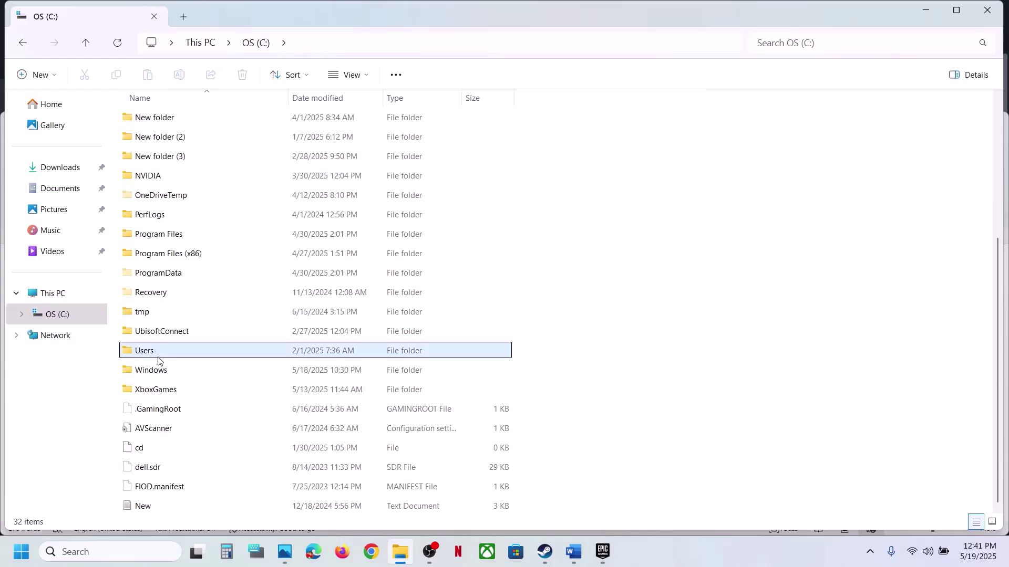
left_click(162, 113)
double_click(162, 113)
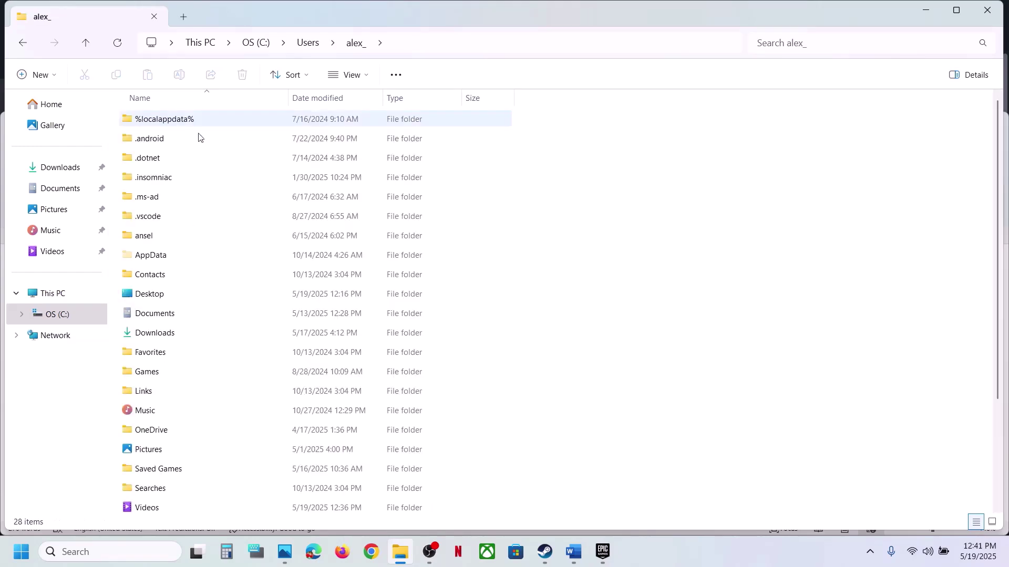
left_click(164, 255)
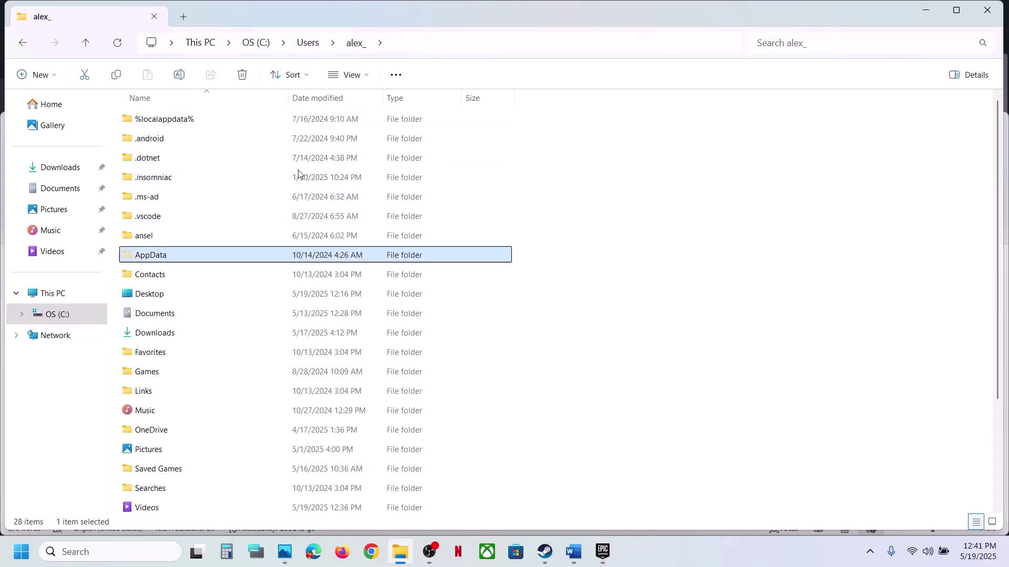
left_click(344, 74)
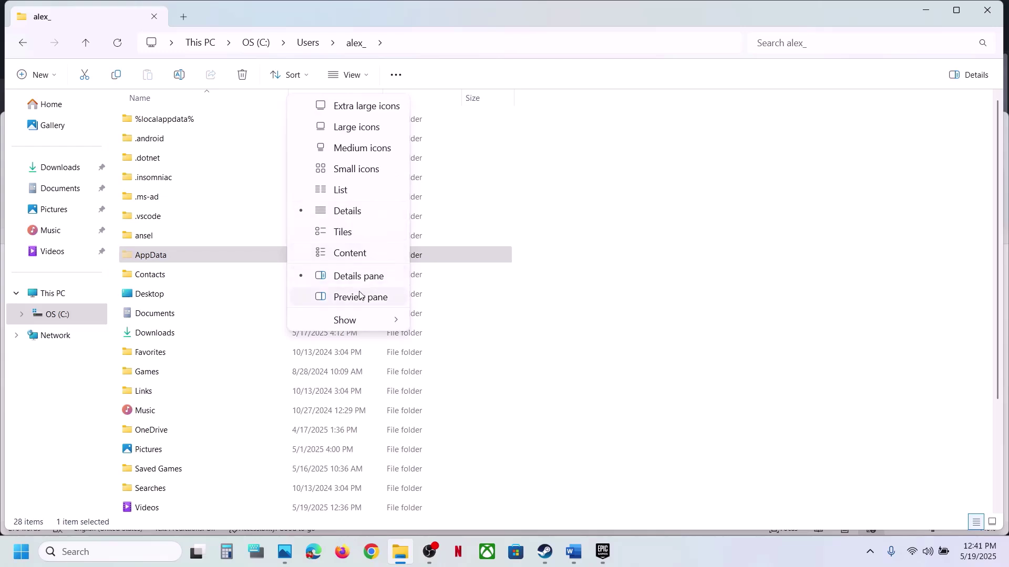
mouse_move(357, 320)
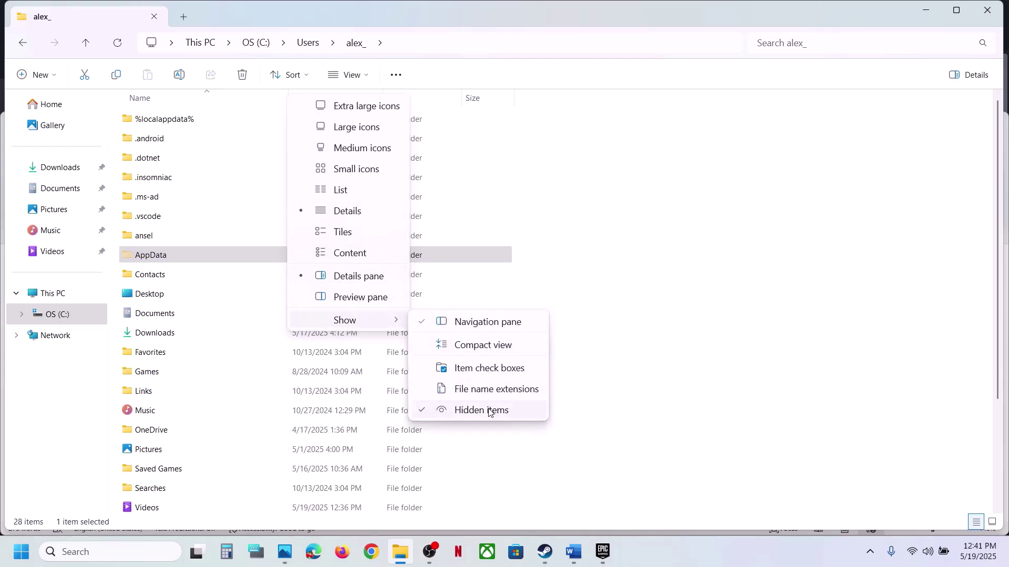
double_click(179, 261)
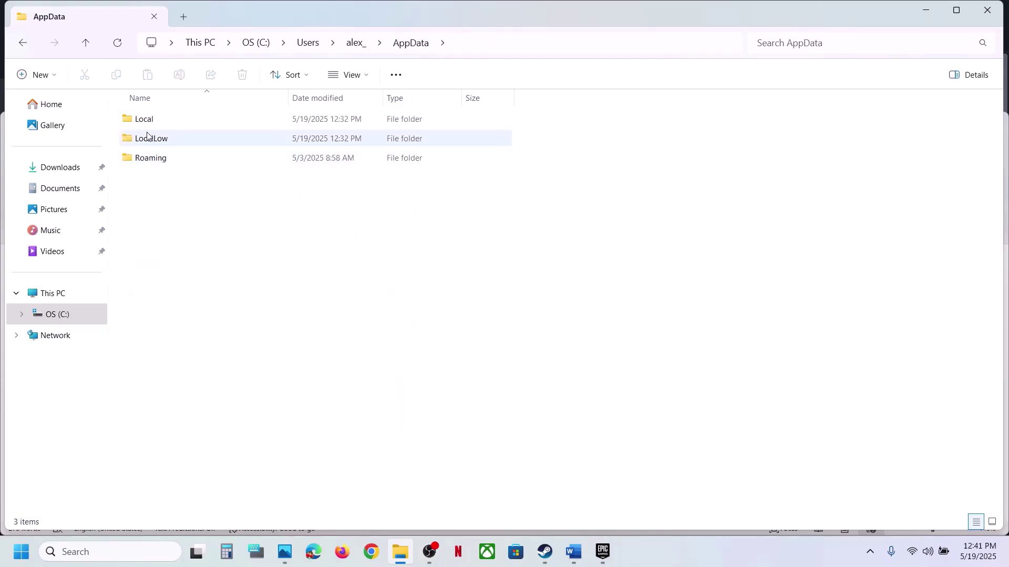
double_click(143, 119)
Start renaming the Game.old folder, then leave its name unchanged
left_click(172, 240)
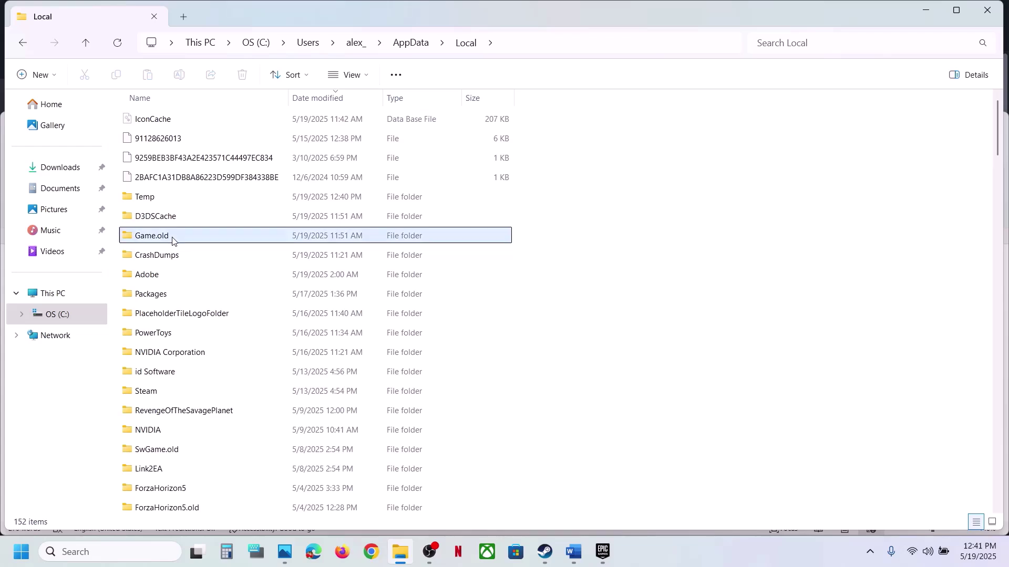
right_click(172, 239)
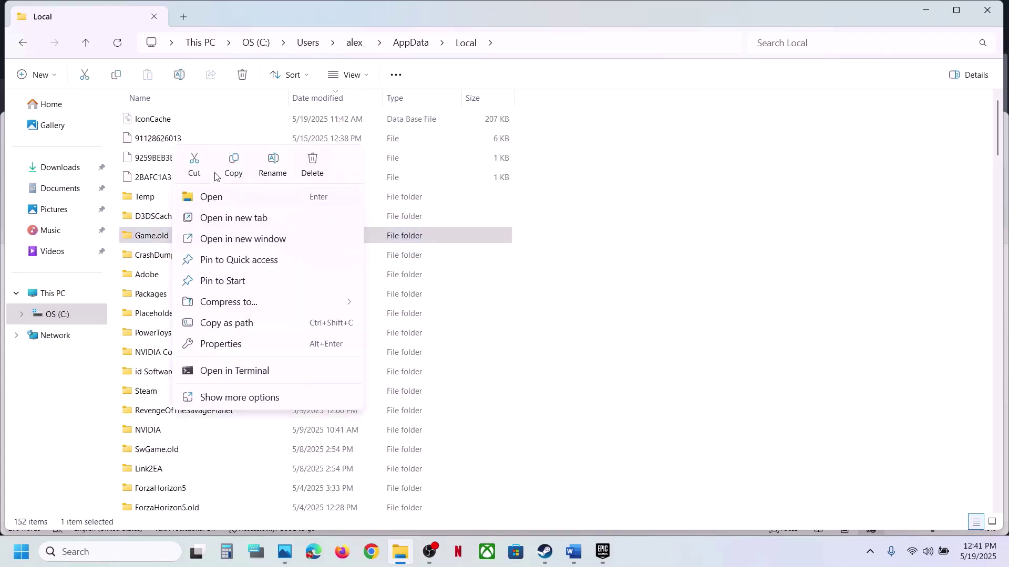
left_click(260, 168)
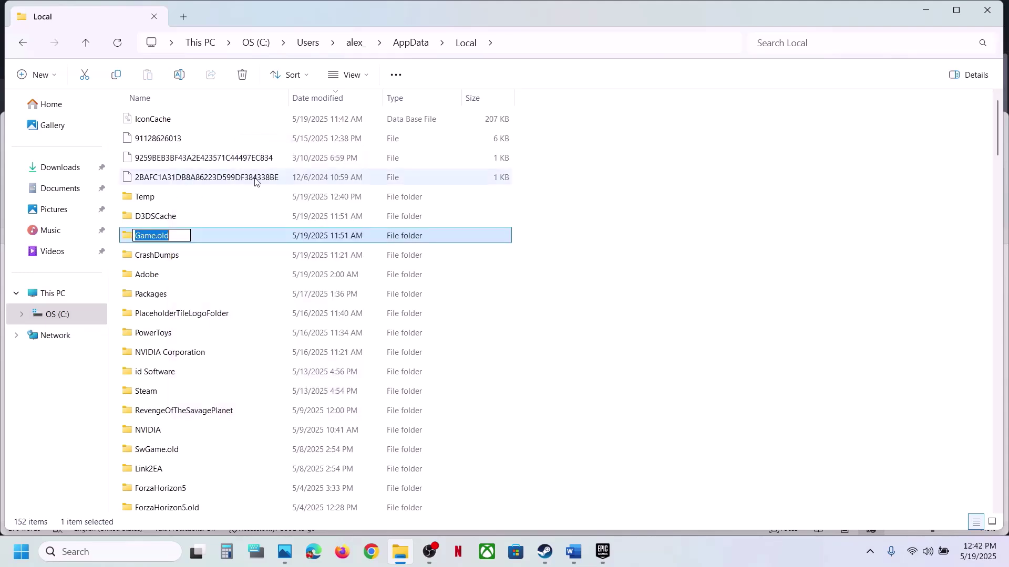
left_click(176, 232)
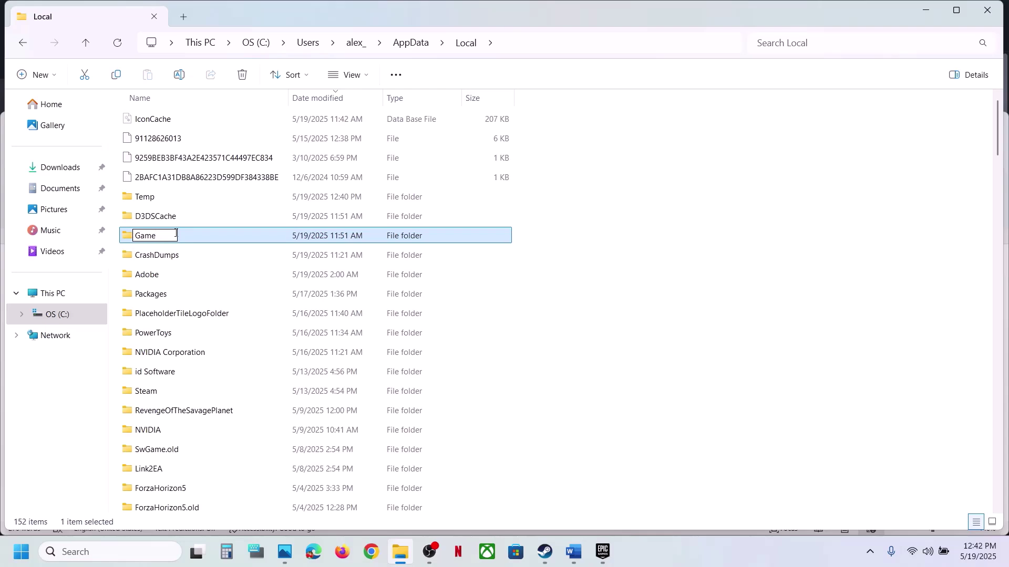
left_click(753, 344)
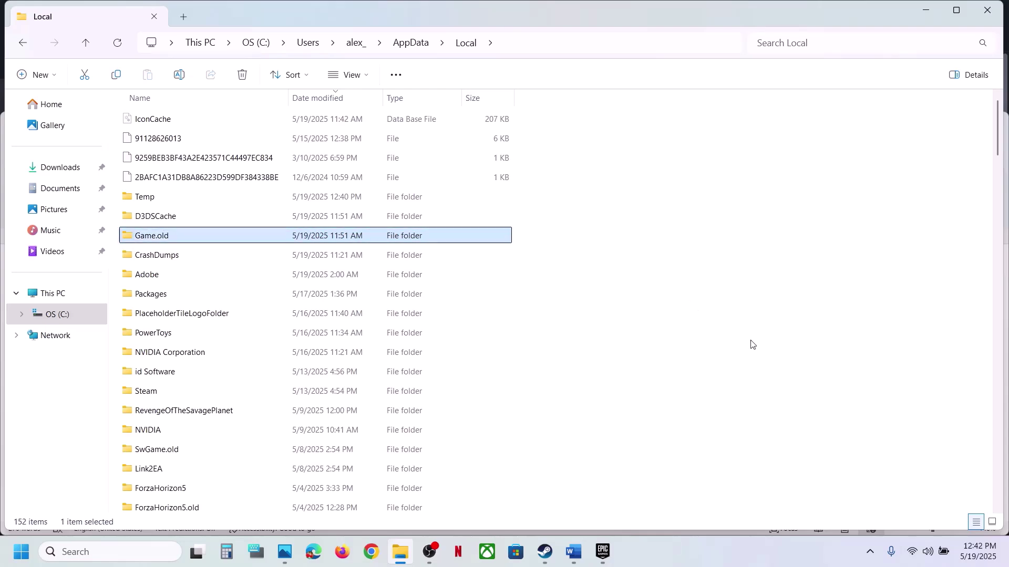
Go back up to the user folder and into AppData\LocalLow
left_click(84, 44)
left_click(82, 44)
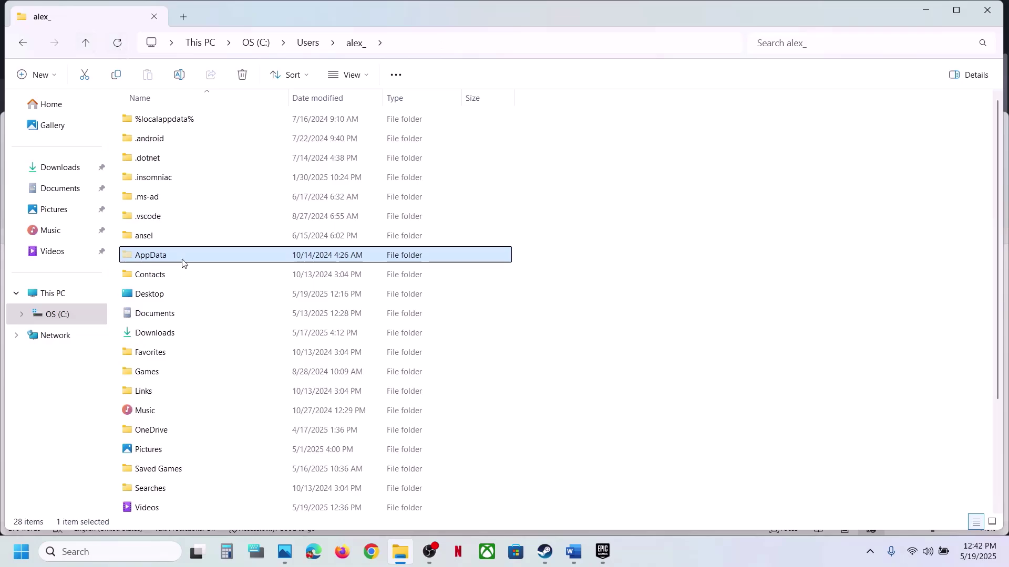
double_click(165, 261)
double_click(161, 143)
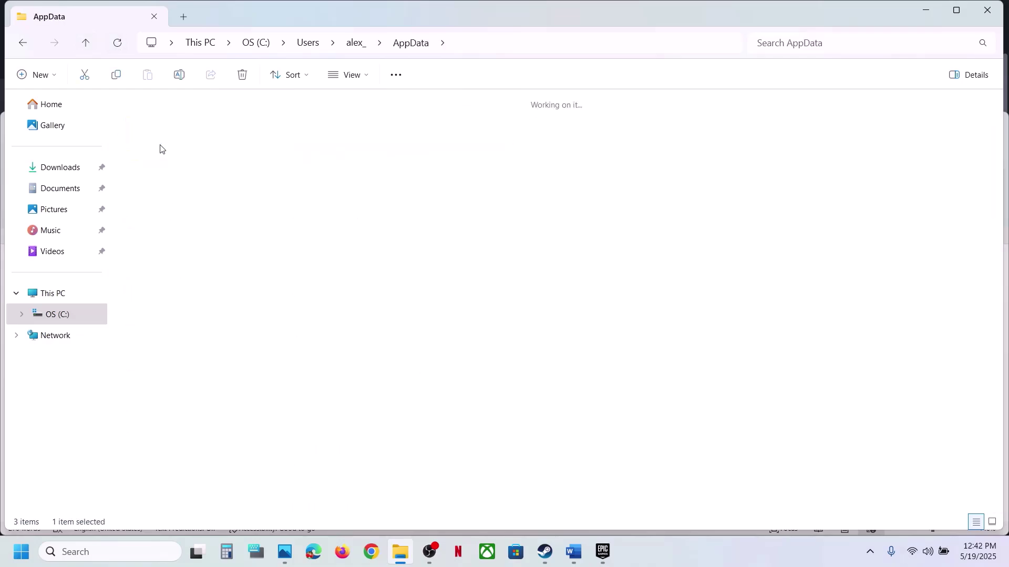
scroll(213, 298, "down", 10)
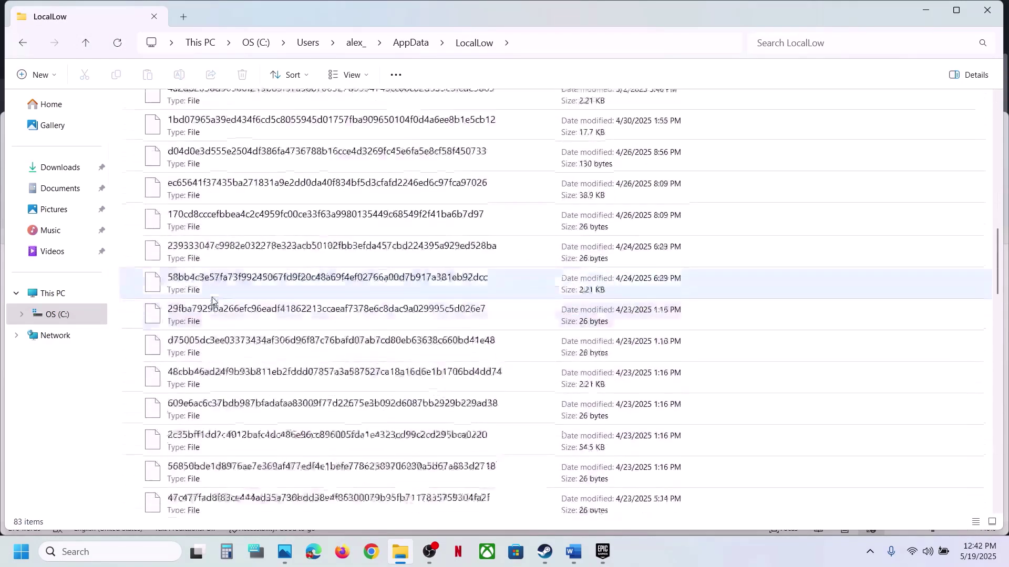
scroll(212, 300, "down", 10)
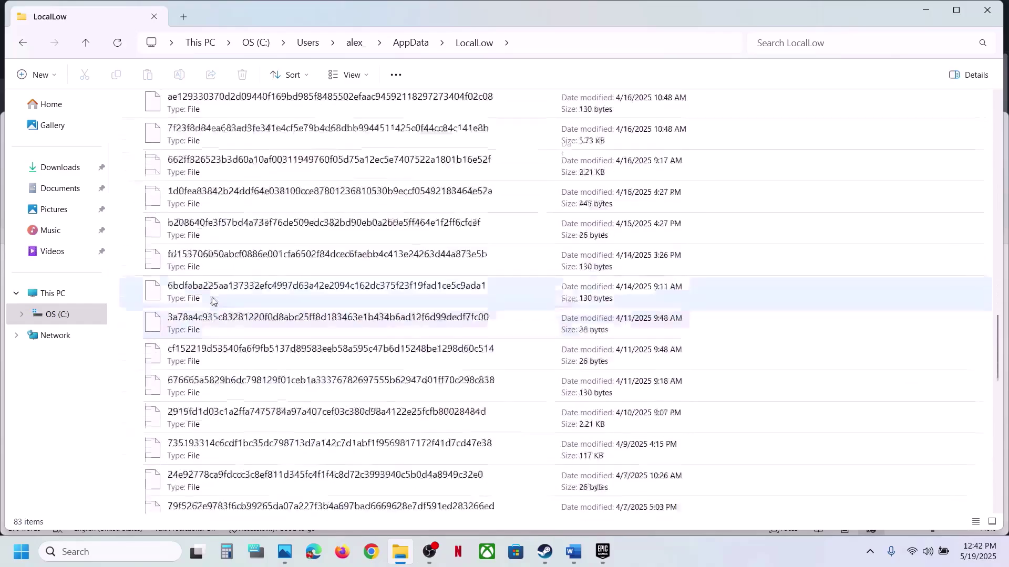
scroll(212, 300, "down", 5)
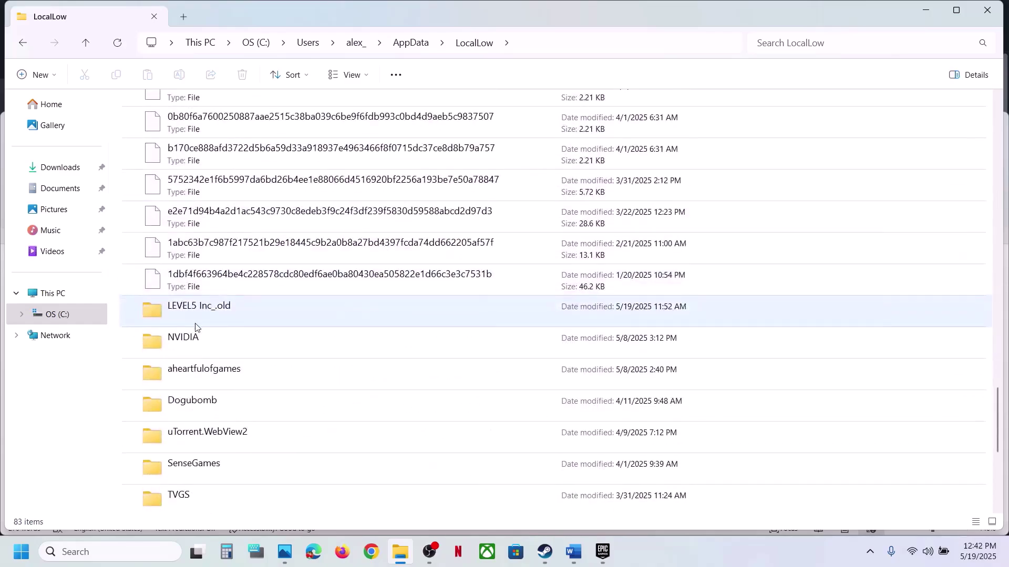
scroll(195, 326, "up", 1)
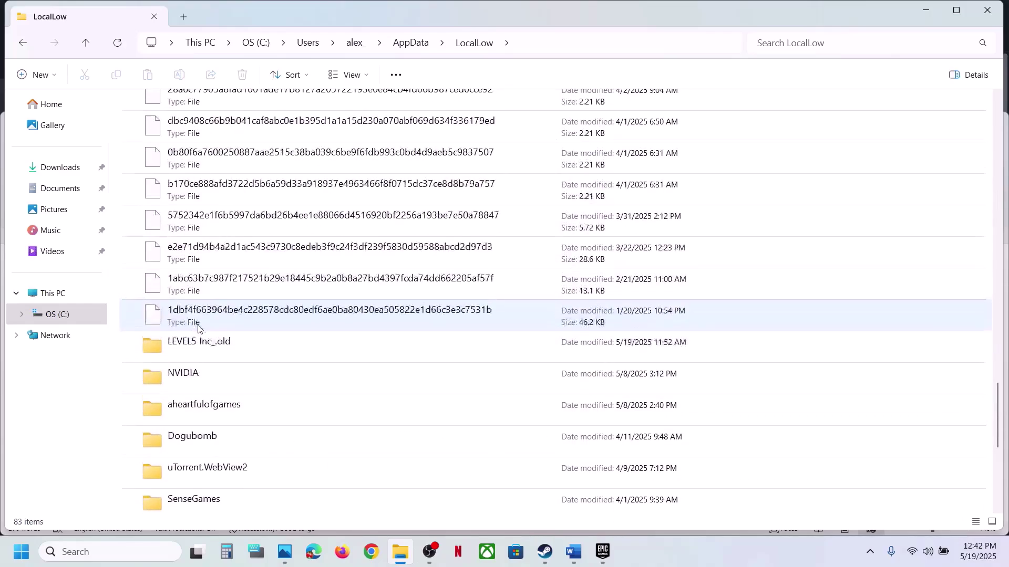
Rename the LEVEL5 Inc folder to 'LEVEL5 Inc_old'
right_click(199, 352)
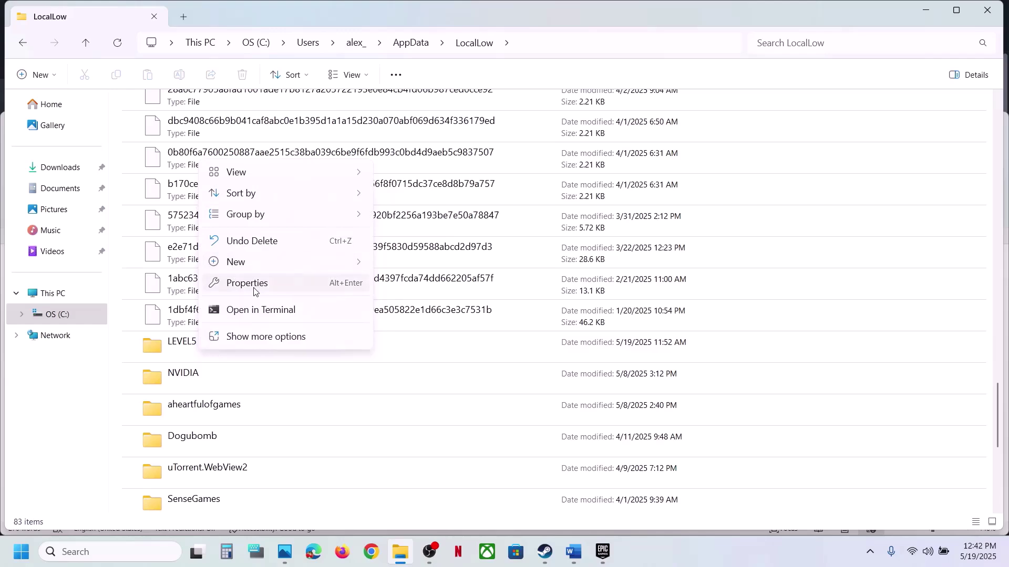
left_click(199, 350)
right_click(199, 351)
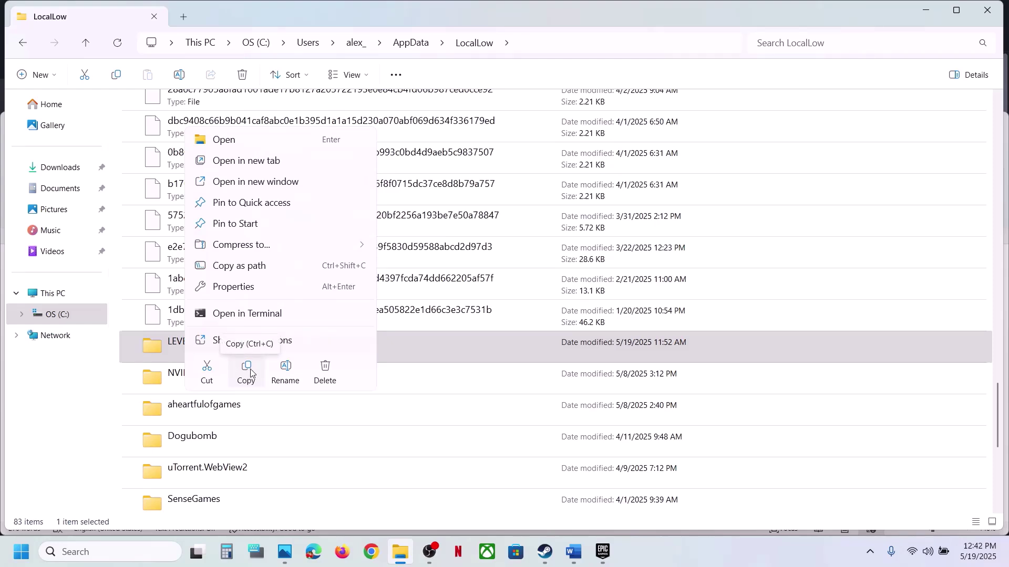
left_click(286, 368)
key("End")
type("_old")
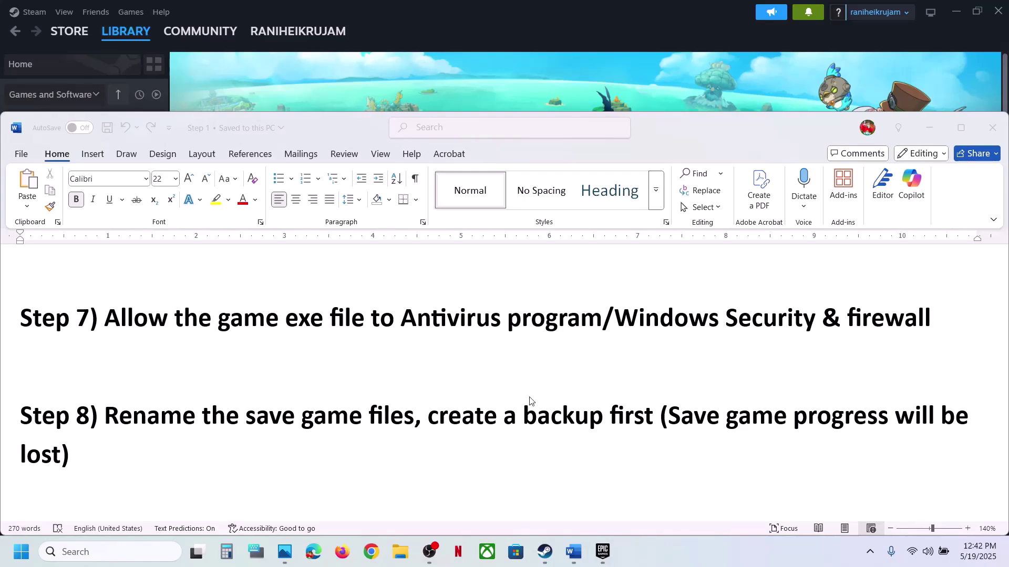
Run Verify integrity of game files from FANTASY LIFE i's Installed Files properties page
scroll(530, 401, "down", 3)
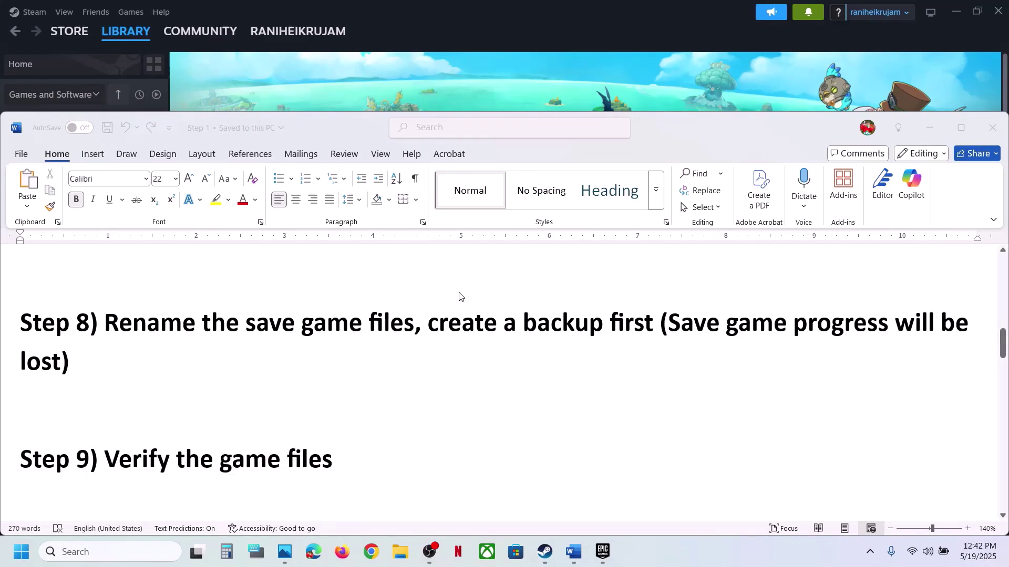
left_click(400, 105)
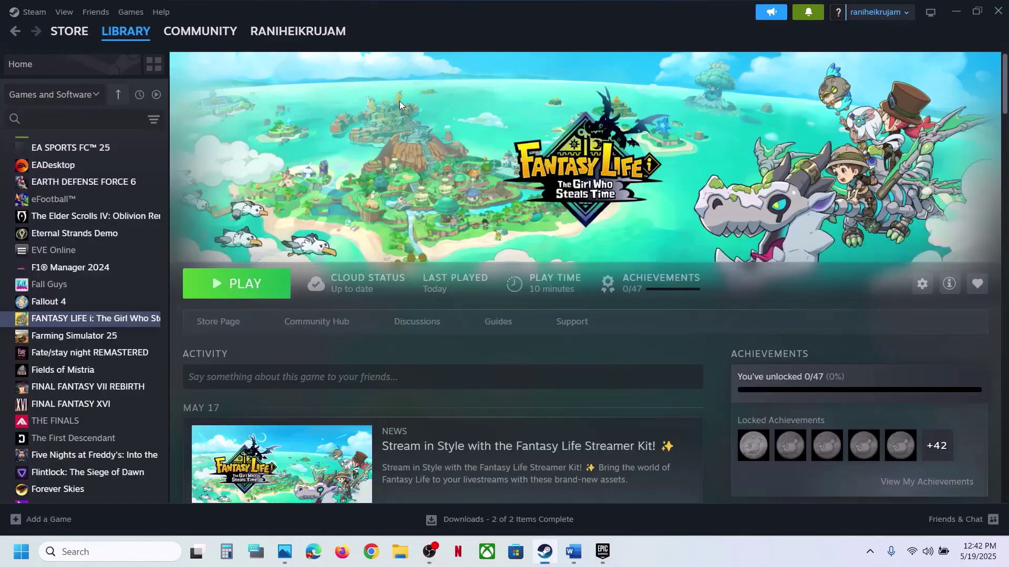
right_click(74, 318)
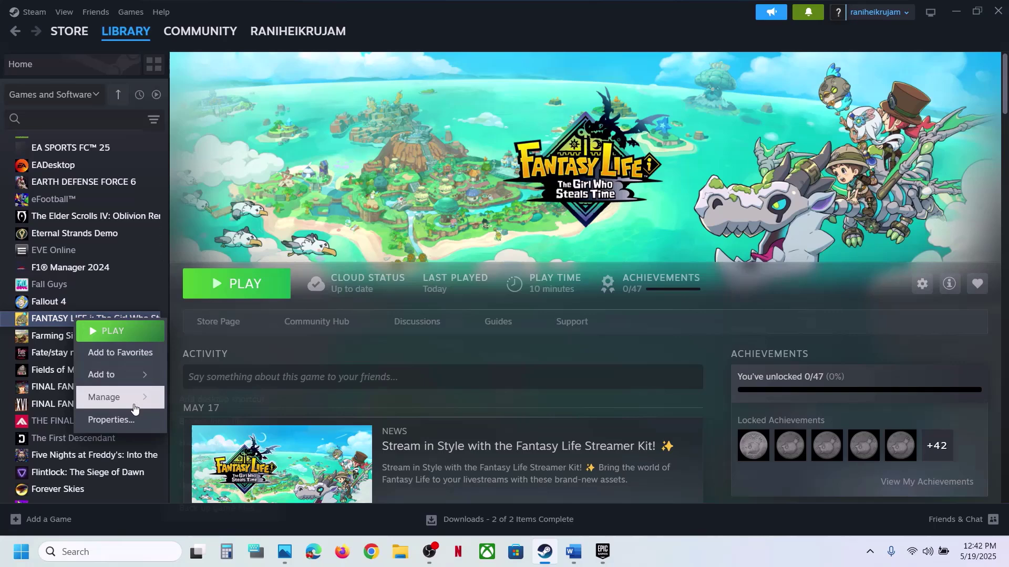
left_click(108, 418)
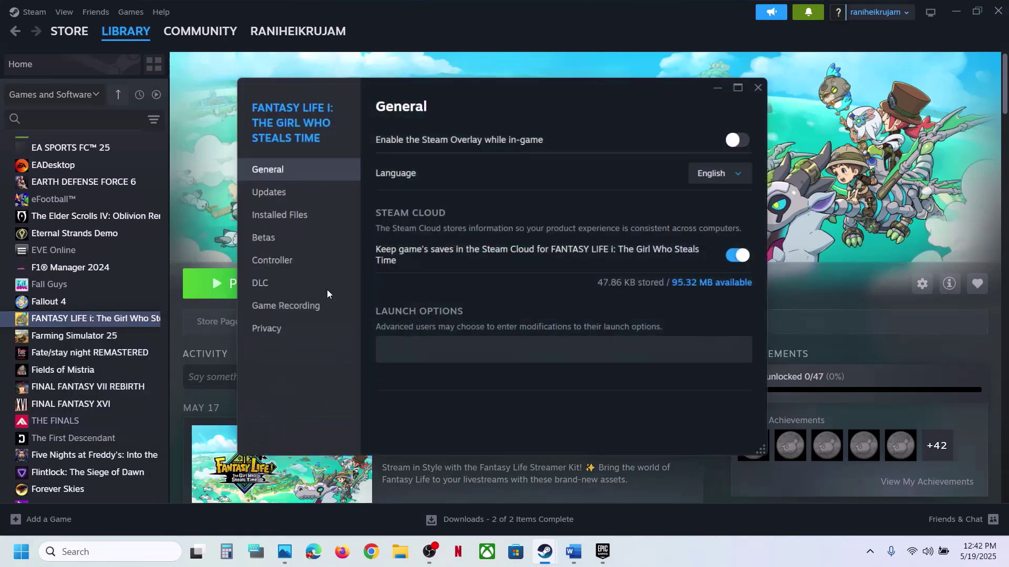
left_click(273, 216)
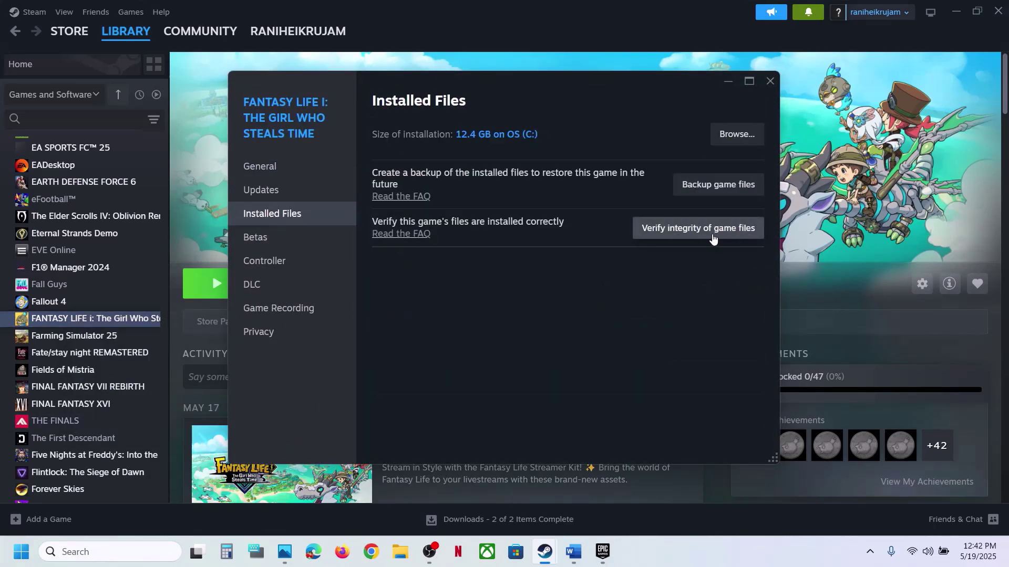
left_click(692, 231)
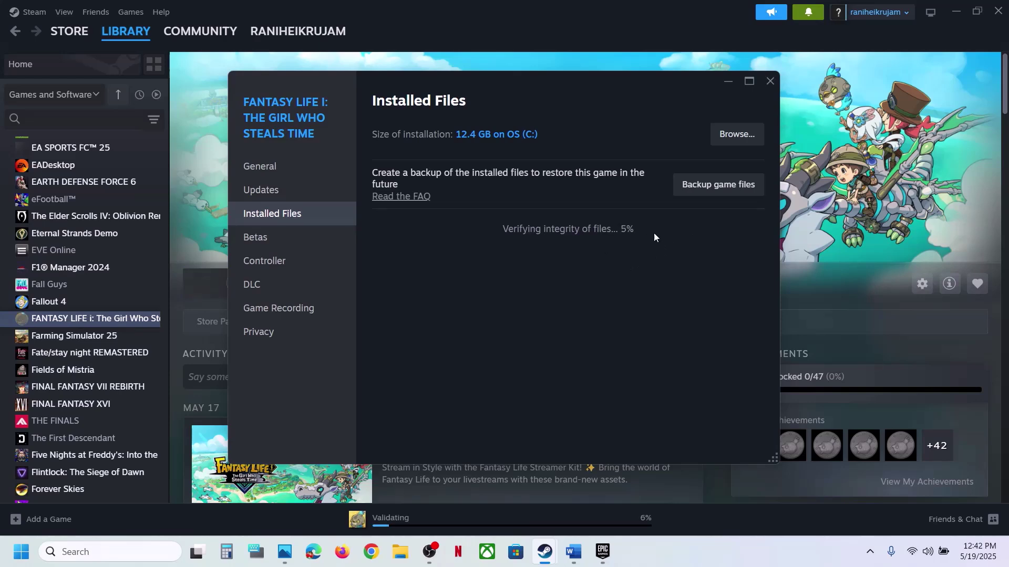
left_click(768, 80)
Append ', -dx11/-dx12' to the Step 9 line in the Word notes
left_click(578, 546)
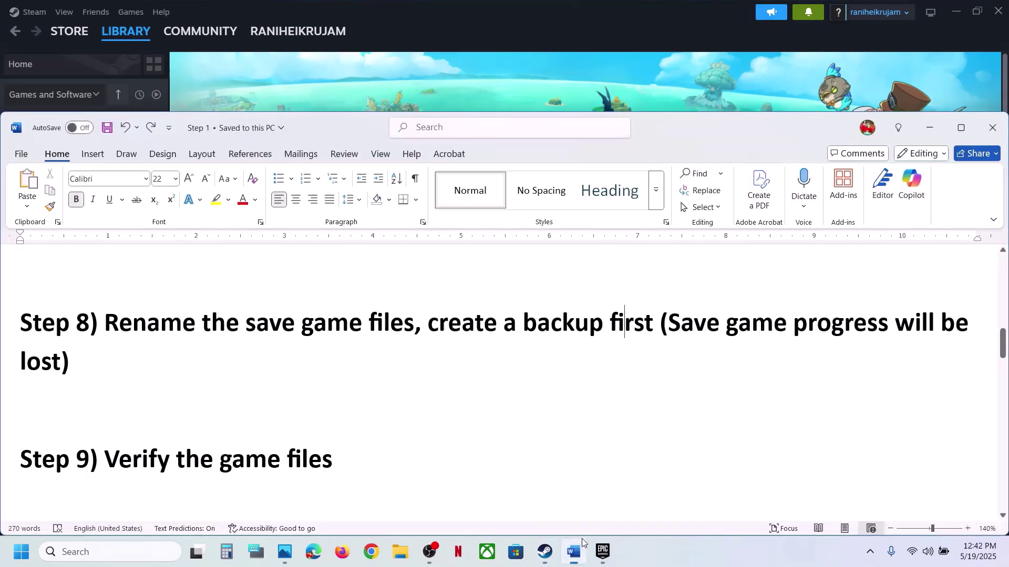
type(", ")
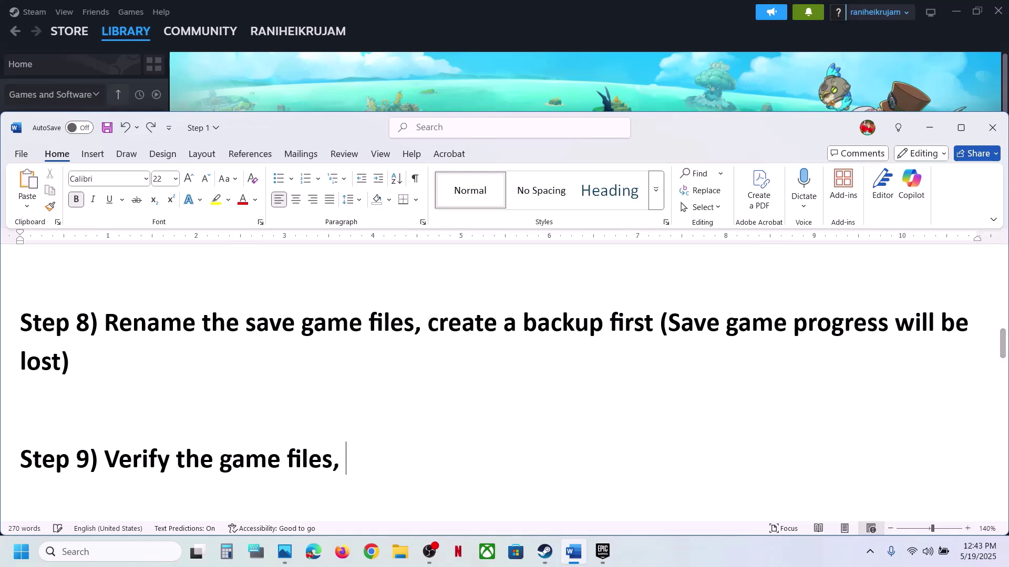
type("-dx11")
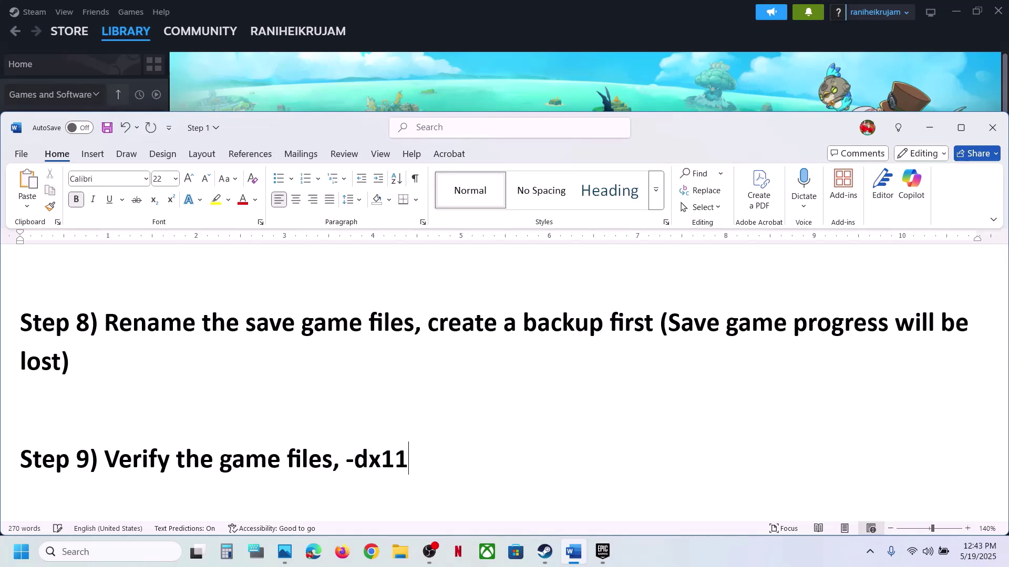
type("/-dx12")
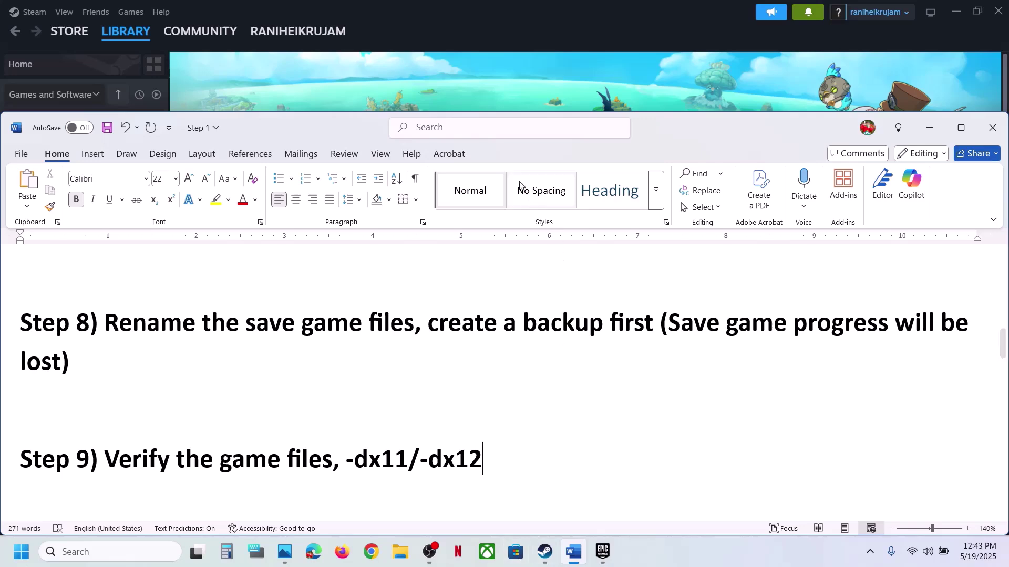
left_click(478, 85)
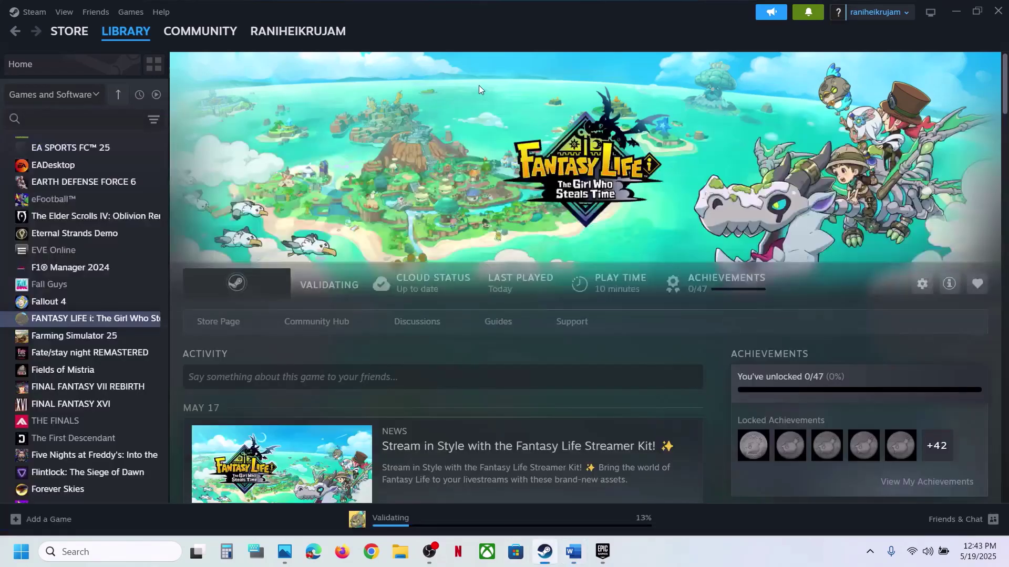
Set FANTASY LIFE i's launch option to -dx11 in Properties > General
right_click(103, 317)
left_click(144, 392)
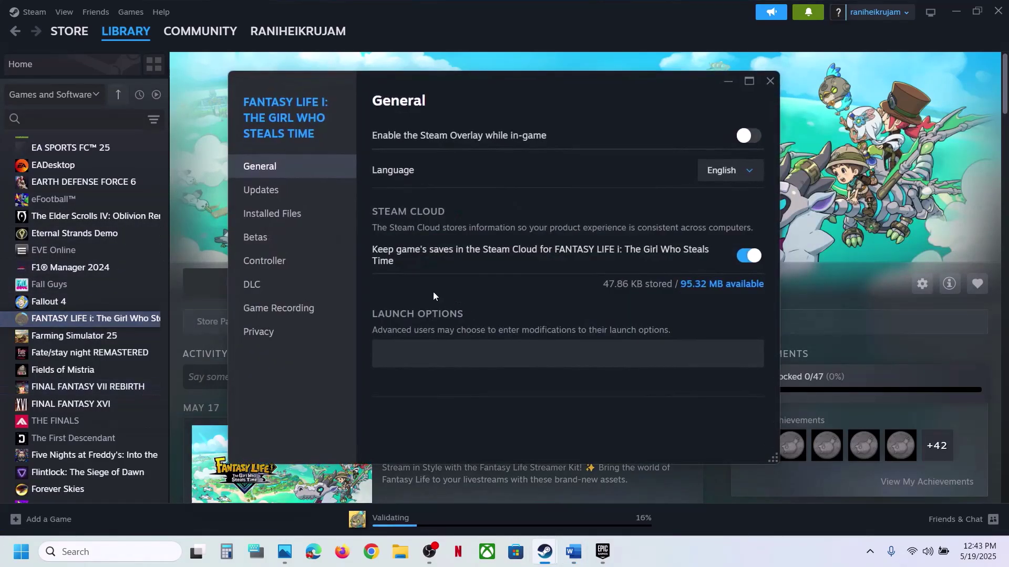
left_click(283, 217)
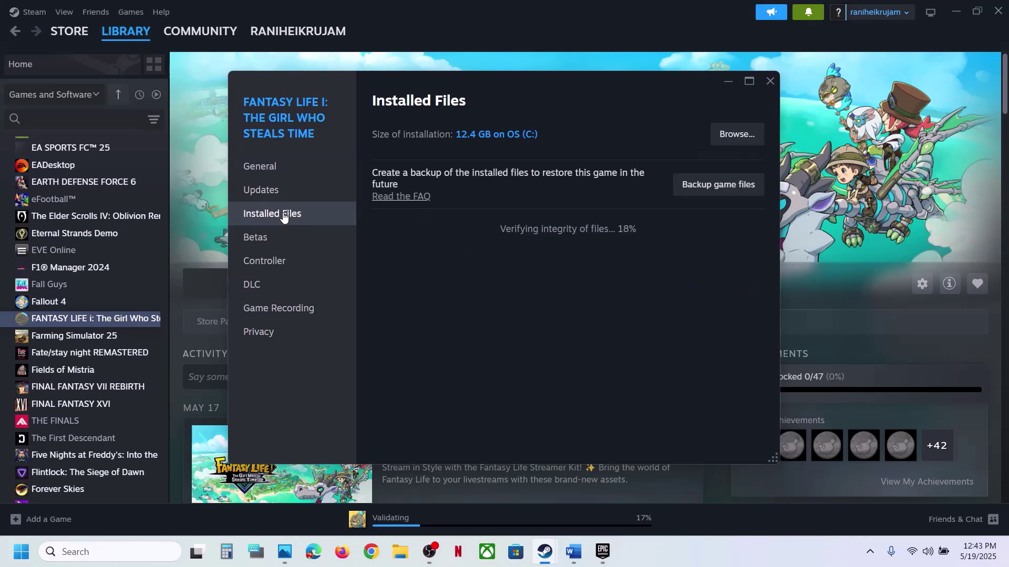
left_click(286, 174)
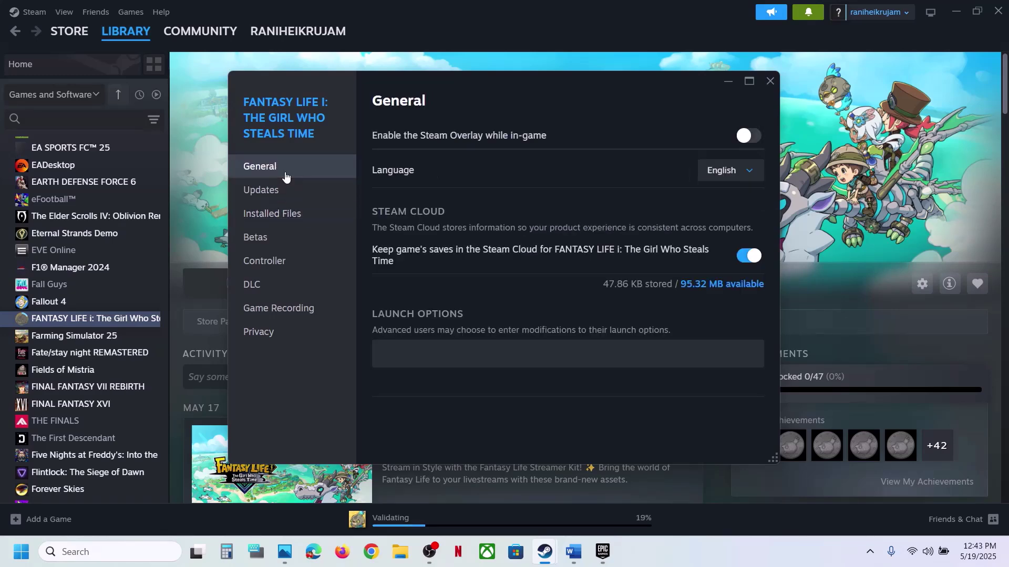
left_click(408, 357)
type("-dx11")
left_click(771, 80)
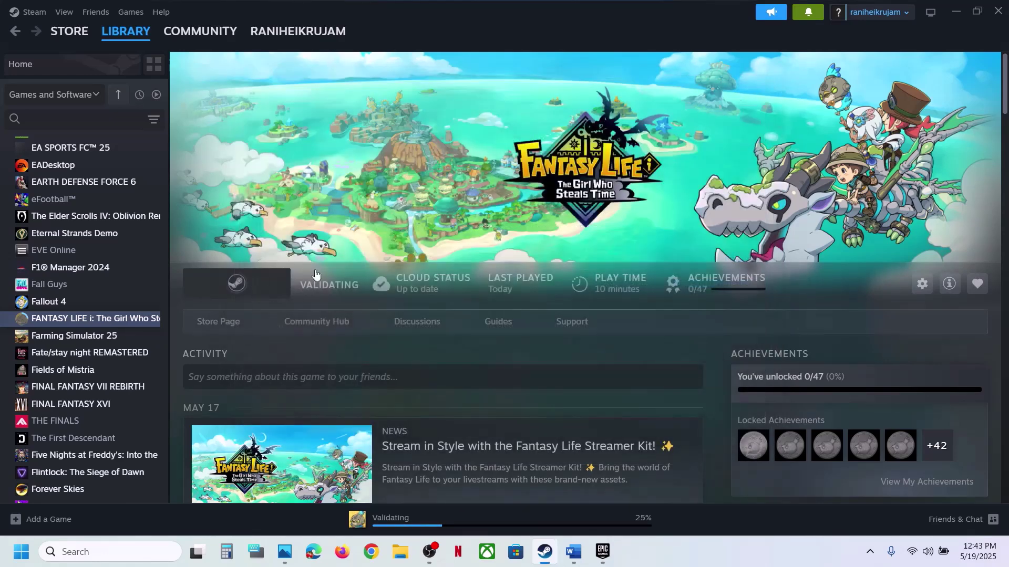
Change the launch option from -dx11 to -dx12
right_click(135, 320)
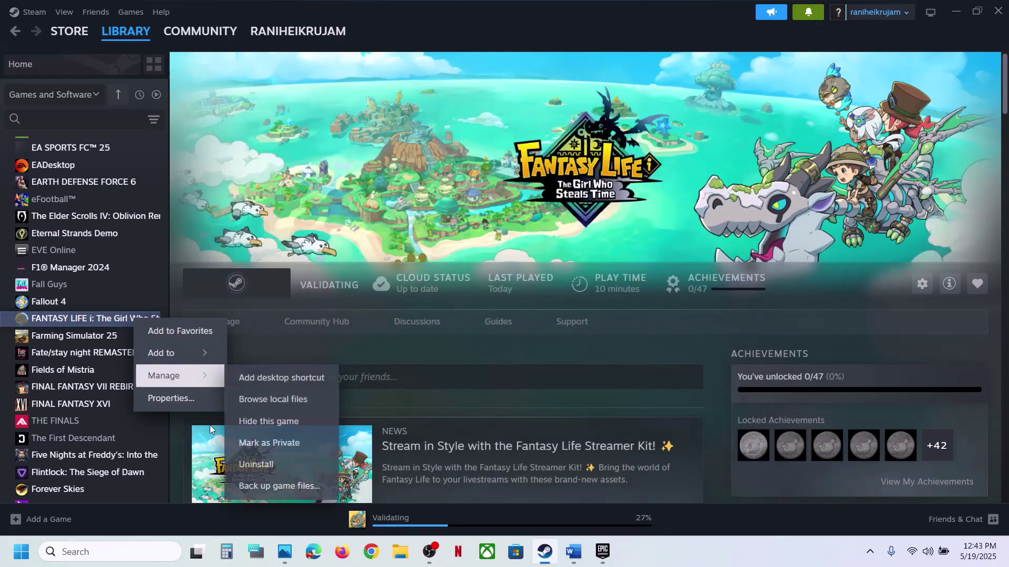
left_click(191, 399)
left_click(427, 353)
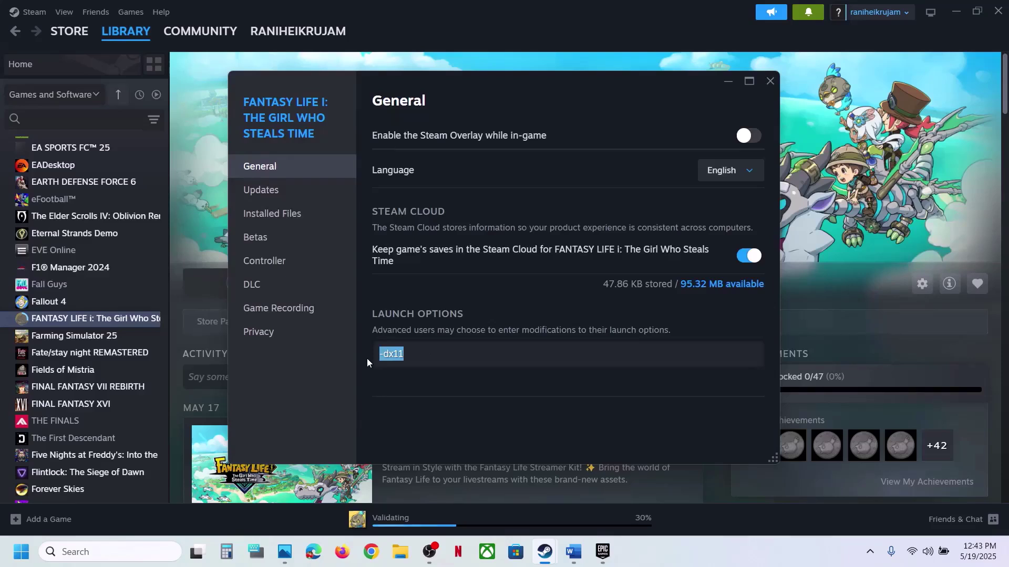
type("-dx12")
left_click(481, 389)
Clear the launch options box so it's empty and close the properties
left_click(383, 356)
key("ctrl+a")
key("BackSpace")
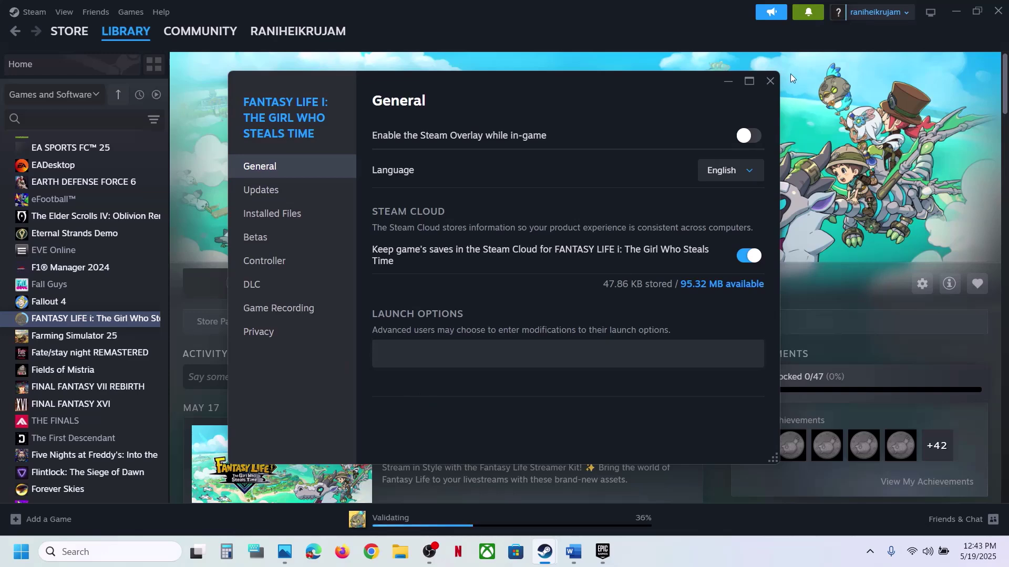
left_click(770, 80)
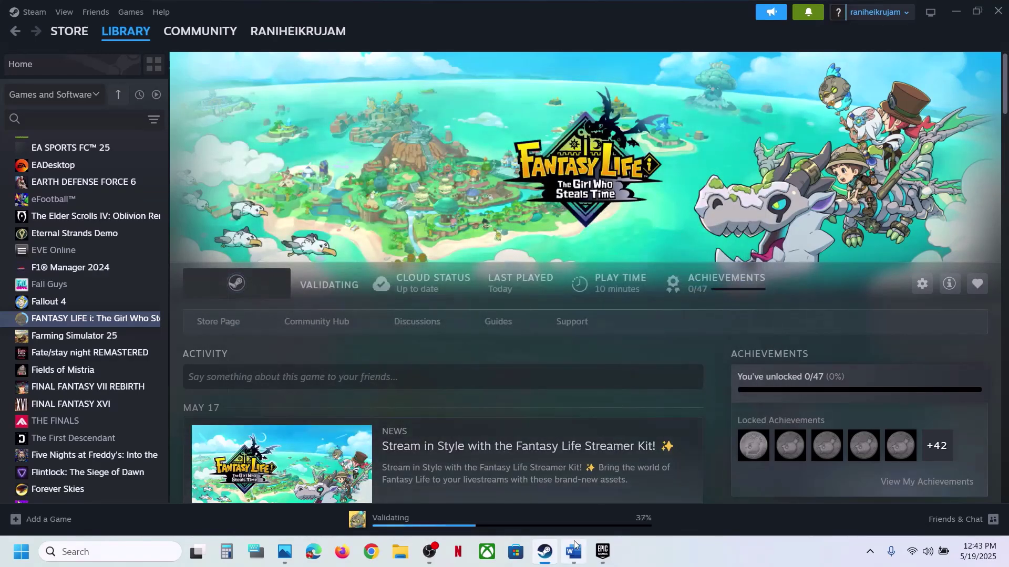
Highlight Step 10's advice: don't overclock, close overclocking apps, and disable Steam overlay
left_click(573, 552)
scroll(476, 413, "down", 5)
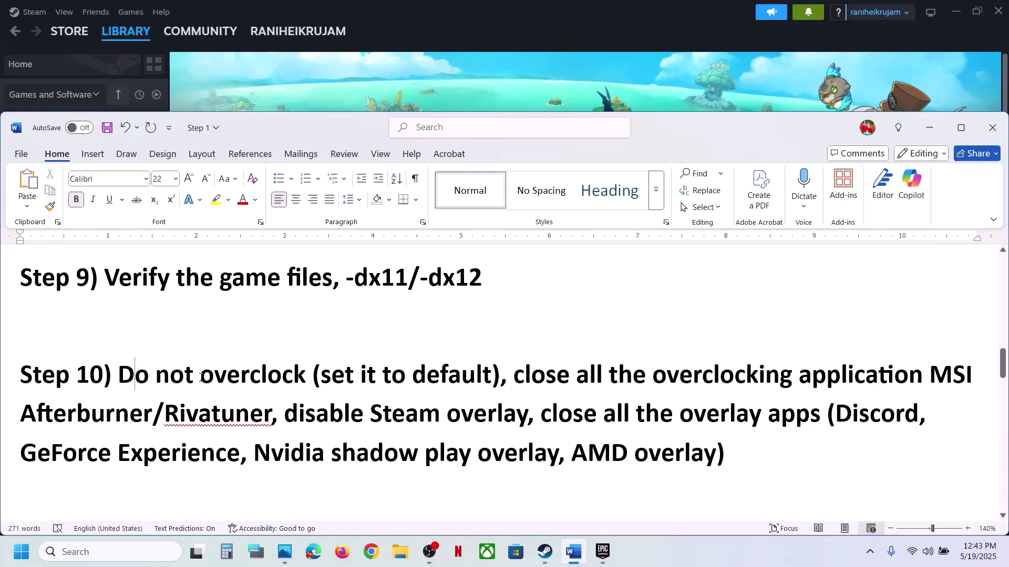
left_click_drag(119, 375, 442, 389)
left_click(549, 383)
left_click_drag(523, 377, 841, 369)
left_click_drag(779, 365, 271, 418)
left_click(552, 416)
left_click_drag(517, 382, 928, 376)
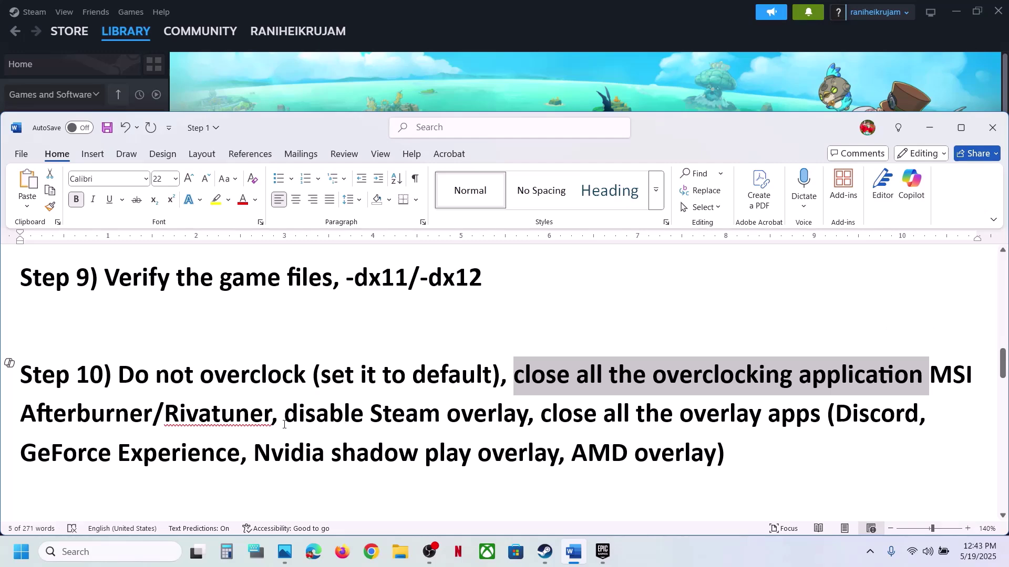
left_click_drag(285, 423, 528, 423)
Toggle Fantasy Life's in-game Steam Overlay on and back off so it stays disabled, then return to Word
left_click(433, 81)
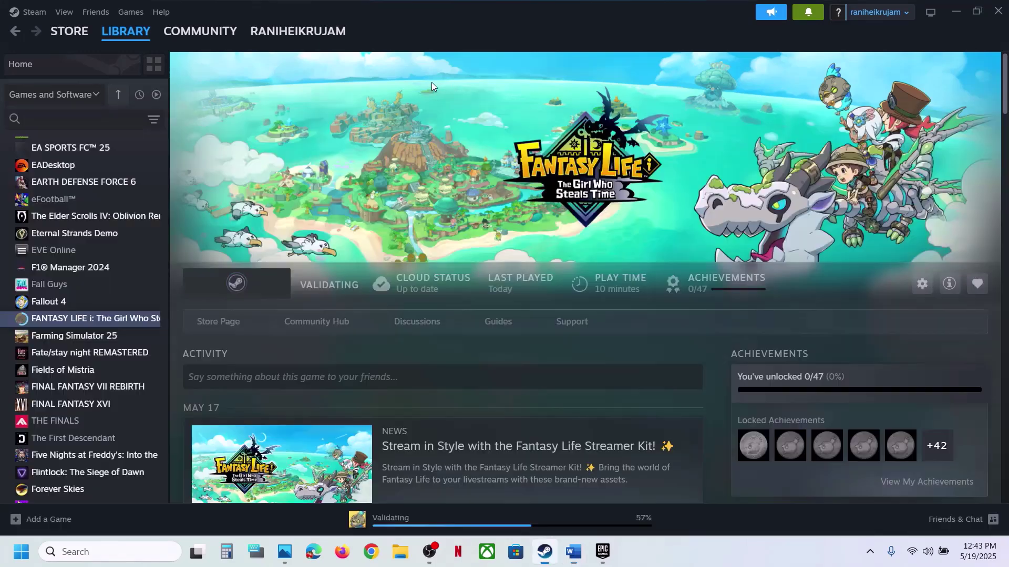
right_click(124, 315)
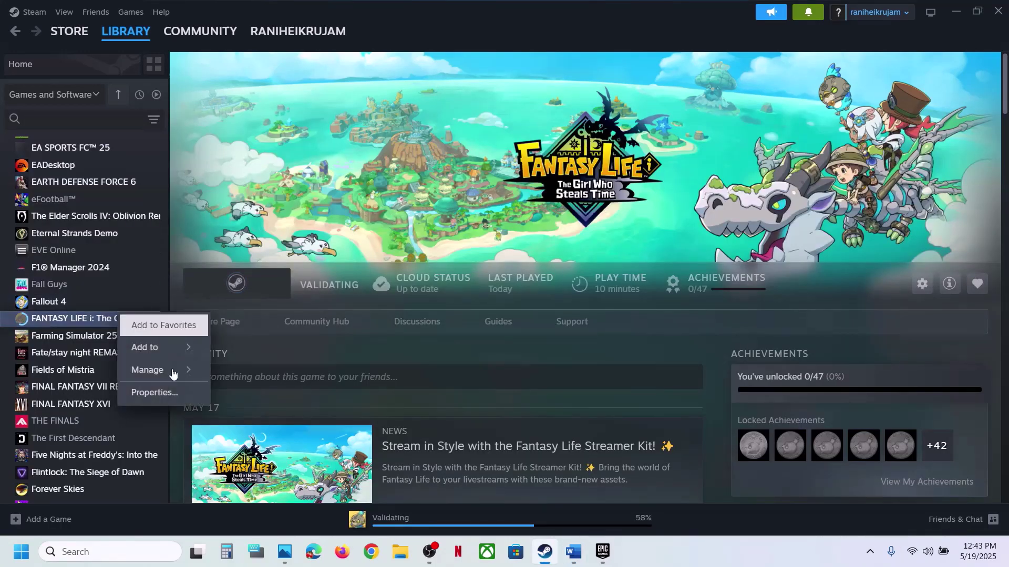
left_click(181, 397)
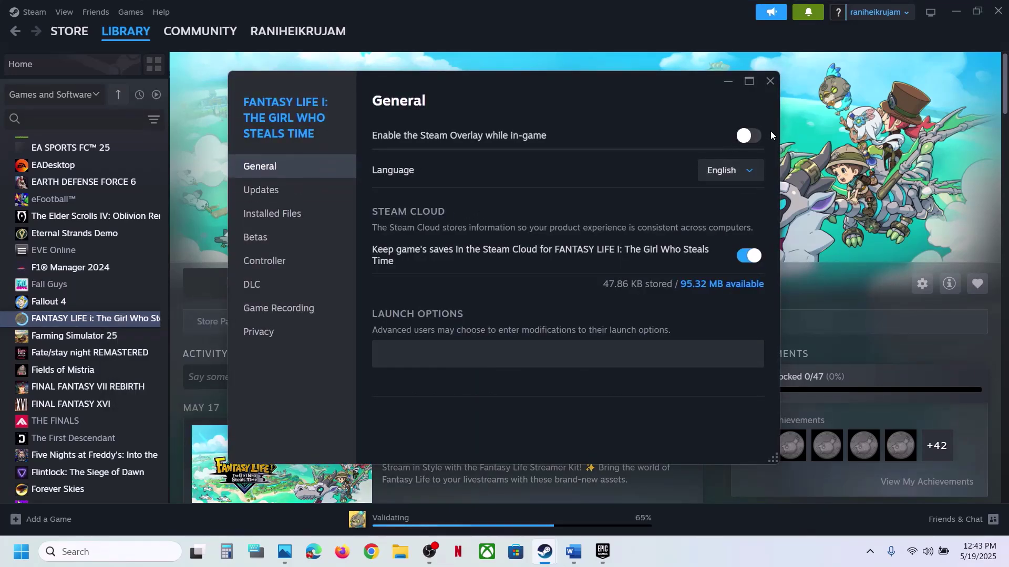
left_click(750, 138)
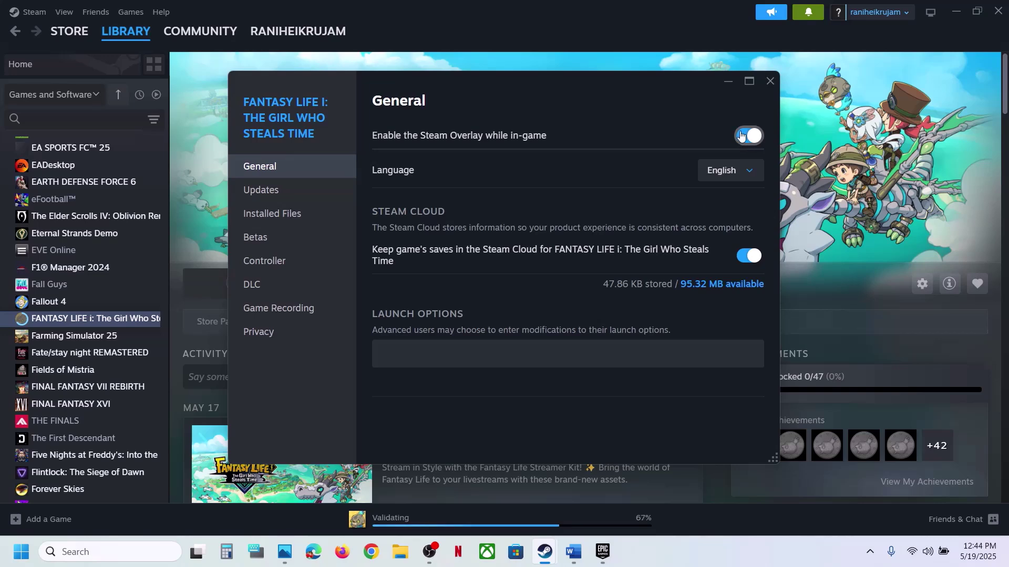
left_click(741, 135)
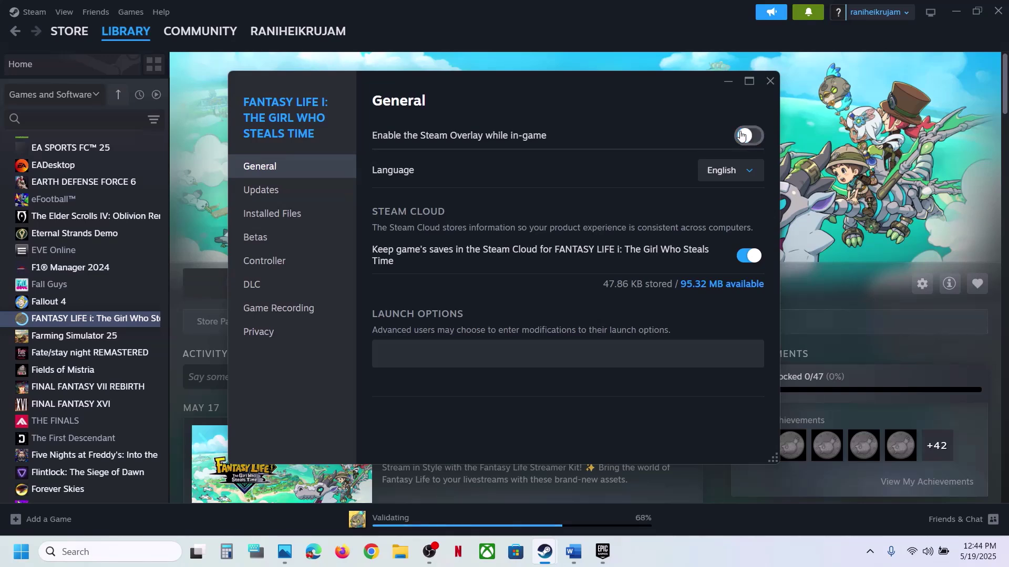
left_click(770, 80)
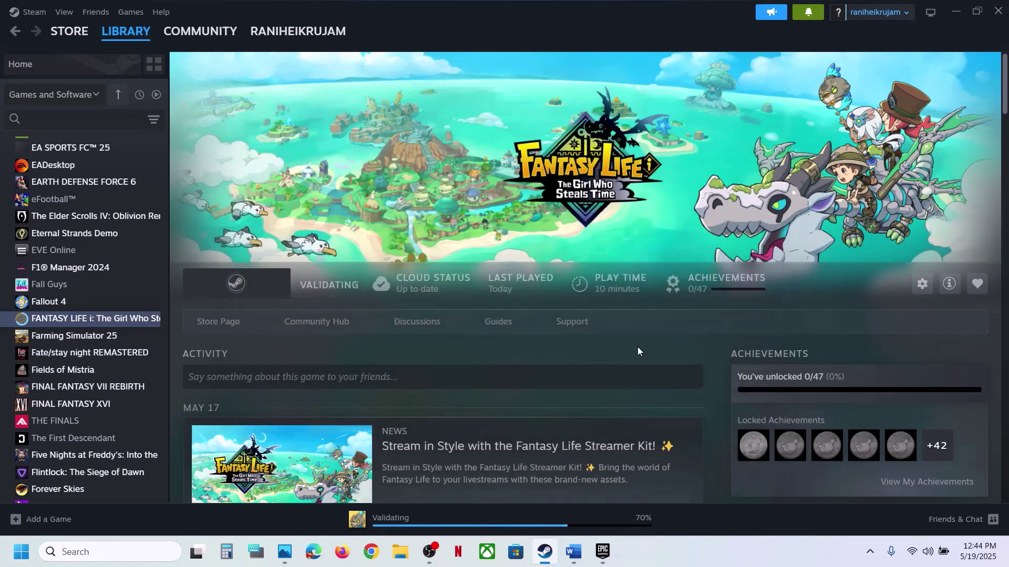
left_click(574, 552)
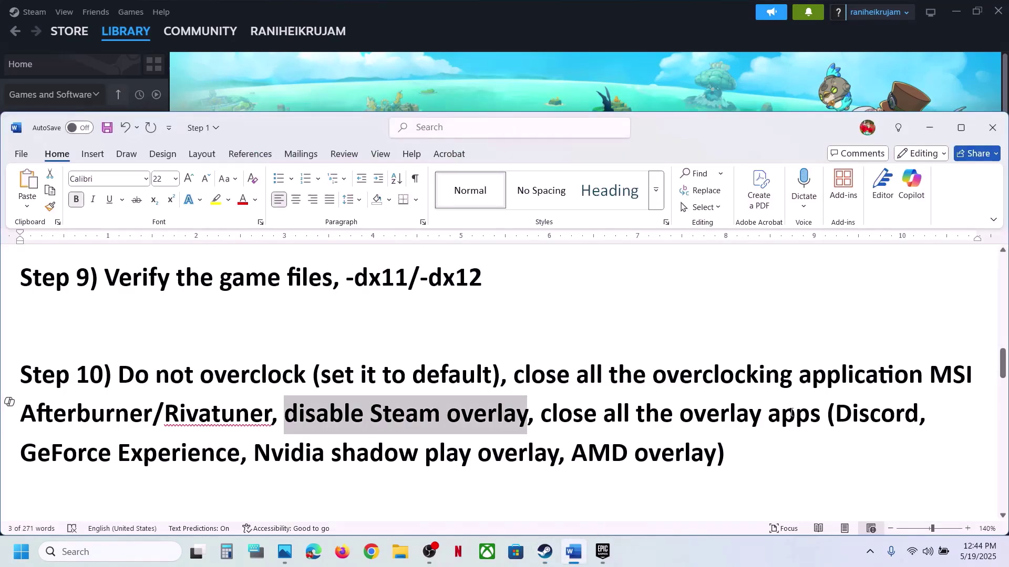
Highlight 'Discord' and the 'disable Steam overlay' text in Step 10 of the guide
double_click(854, 415)
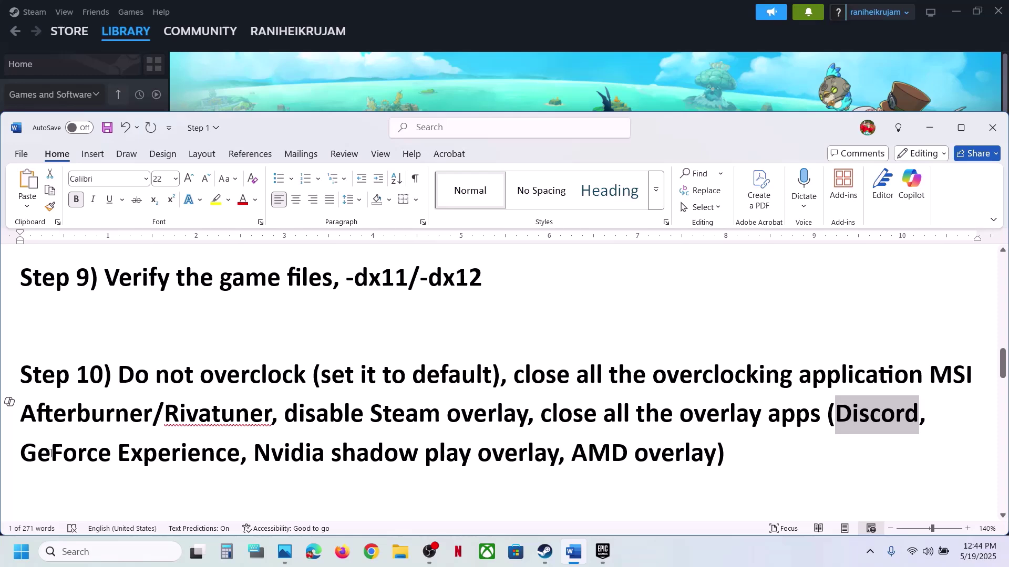
left_click(50, 453)
left_click_drag(301, 410, 744, 455)
left_click(744, 454)
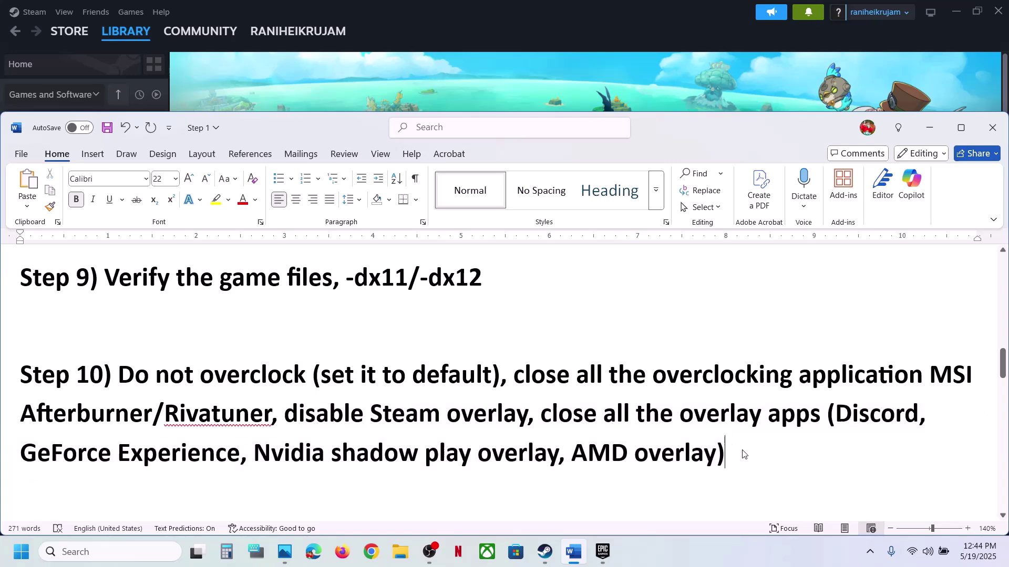
Move down to Step 11 and highlight the graphics driver heading plus the NVIDIA and AMD links
scroll(743, 452, "down", 3)
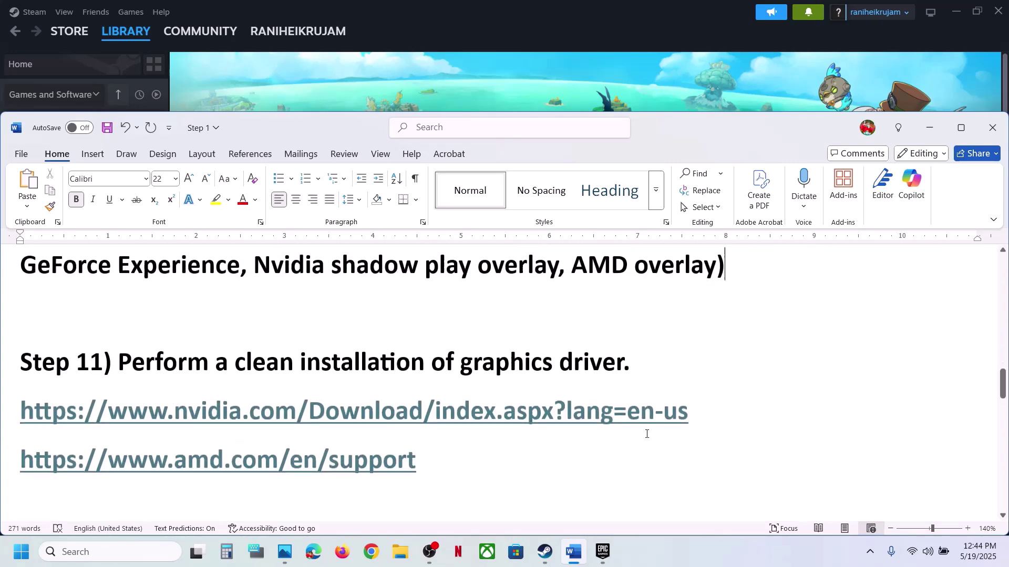
left_click_drag(314, 362, 555, 365)
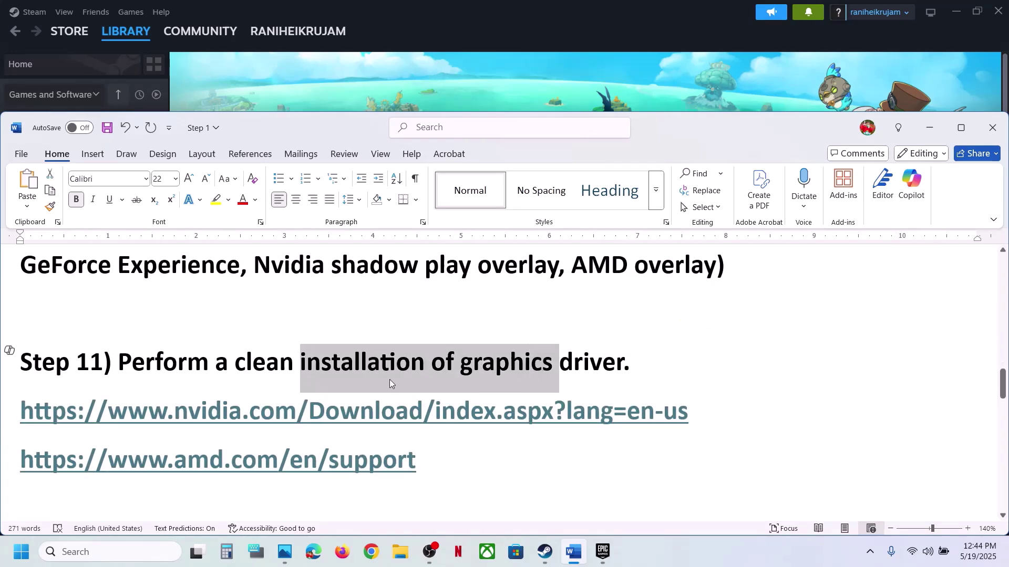
left_click_drag(210, 407, 455, 414)
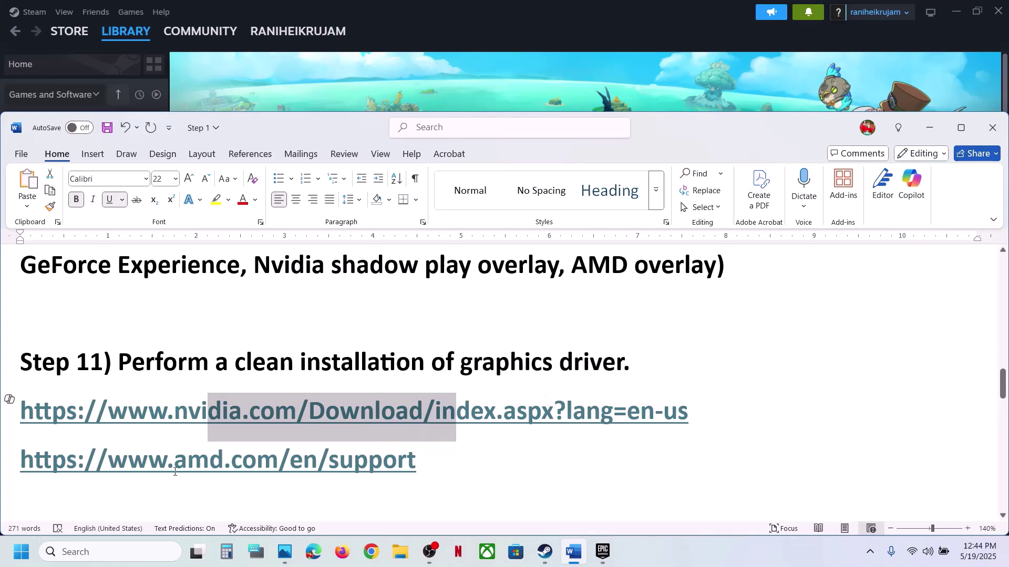
left_click_drag(129, 467, 304, 469)
Run NVIDIA's Manual Driver Search for the GeForce RTX 3050 Laptop GPU on Windows 11, English (US)
left_click(713, 562)
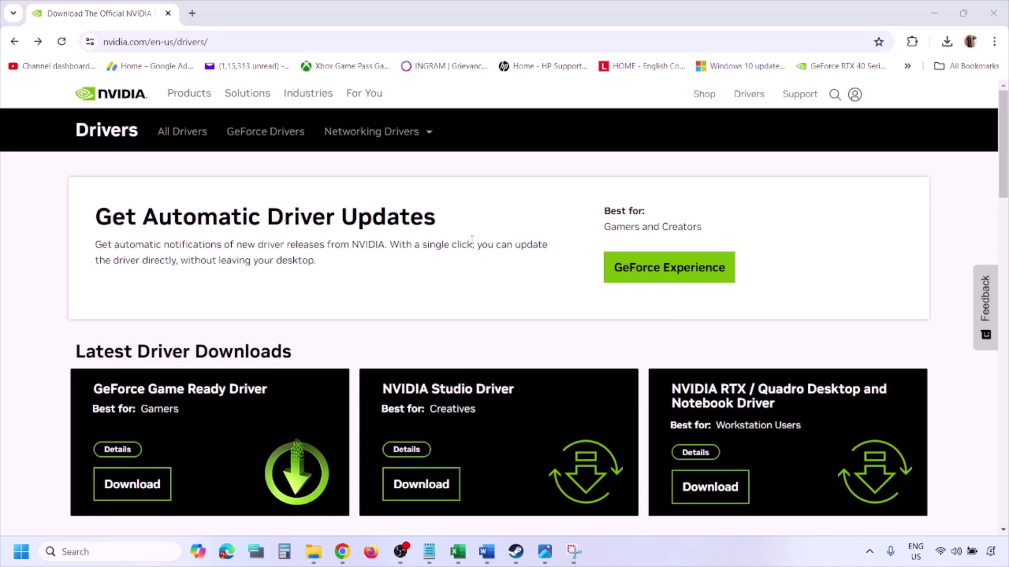
scroll(236, 322, "down", 8)
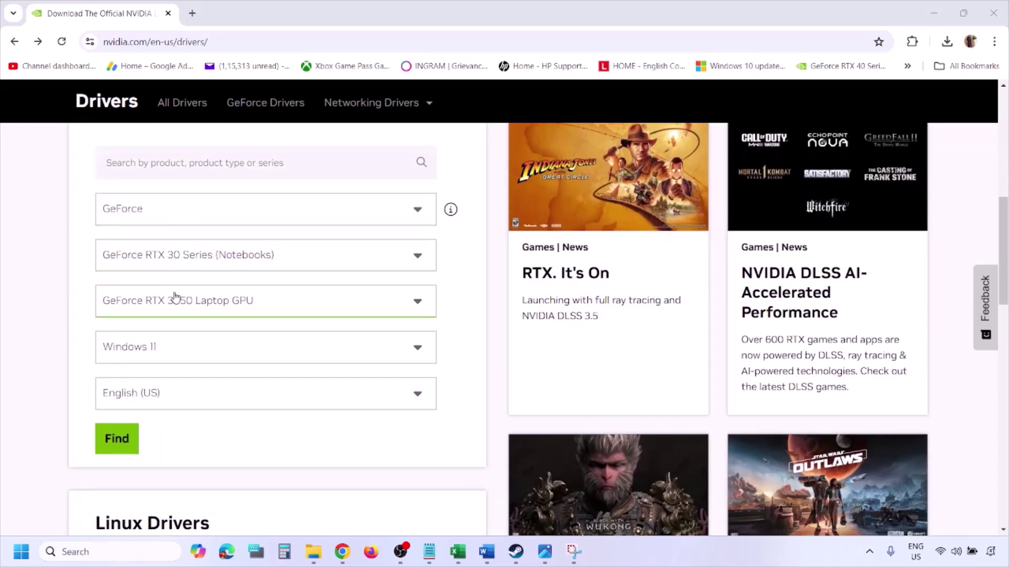
left_click(166, 350)
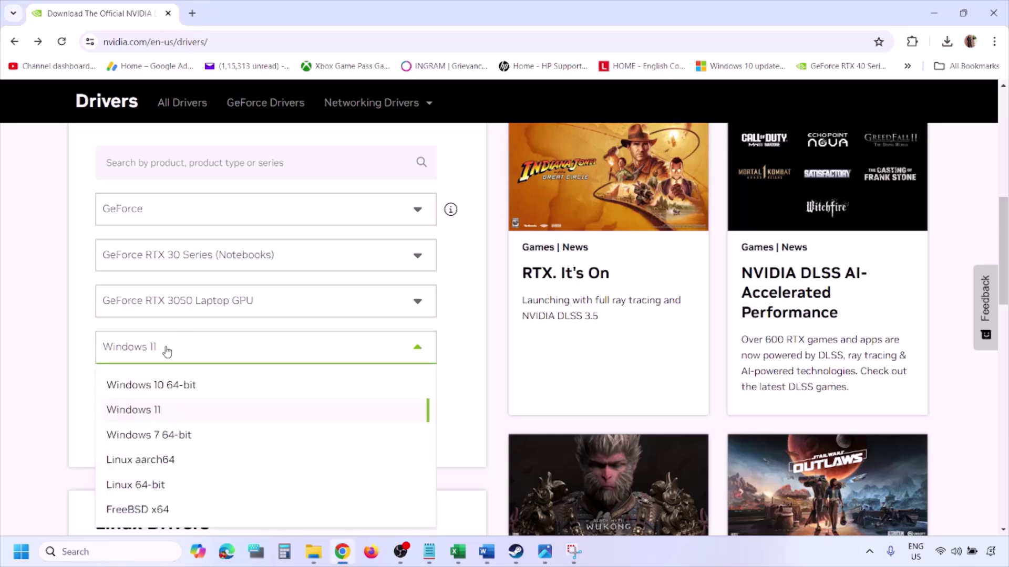
left_click(147, 414)
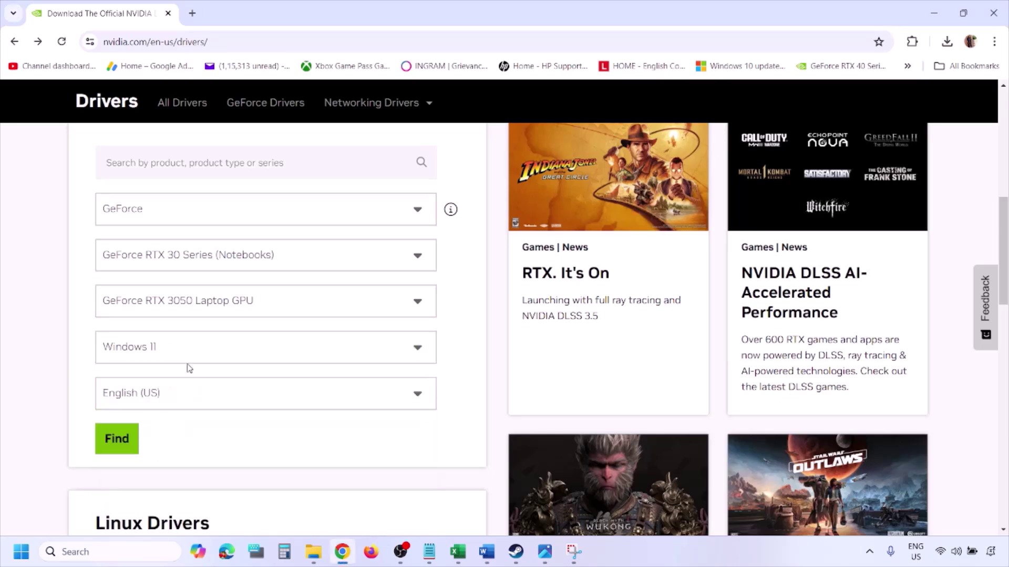
left_click(114, 439)
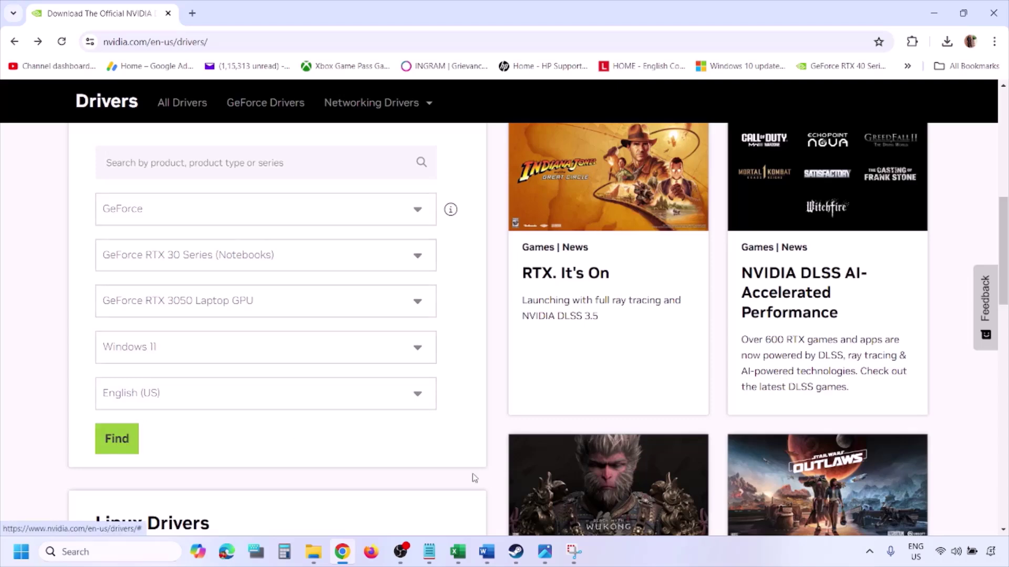
Page through the saved NVIDIA driver screenshots to the custom install options, then show the Start power choices
left_click(546, 559)
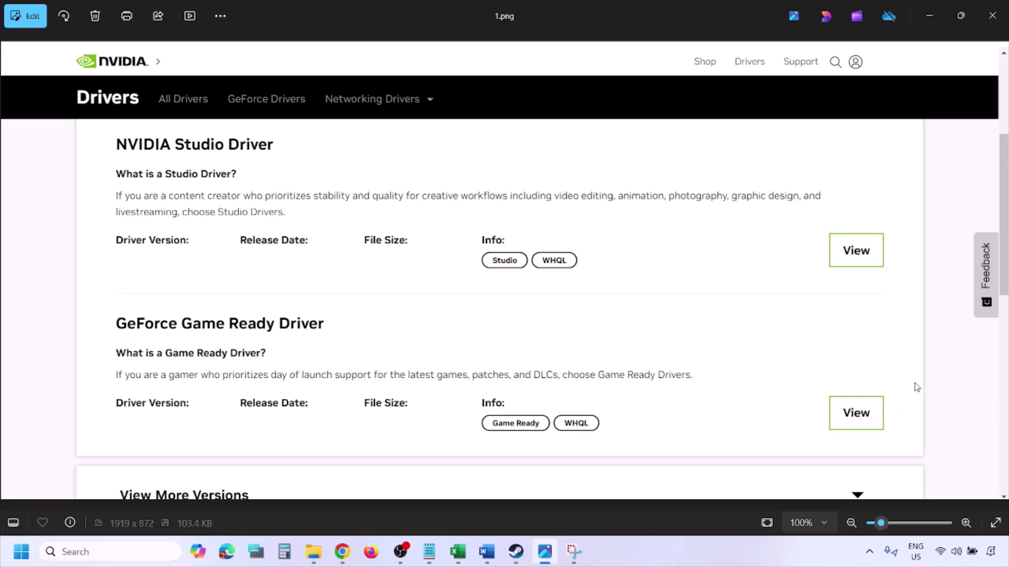
key("Right")
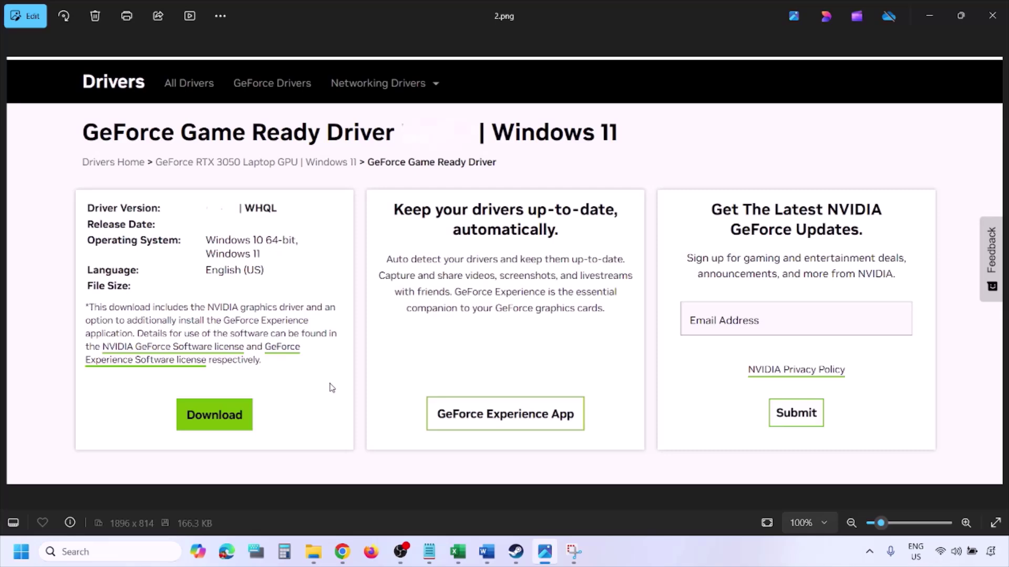
key("Right")
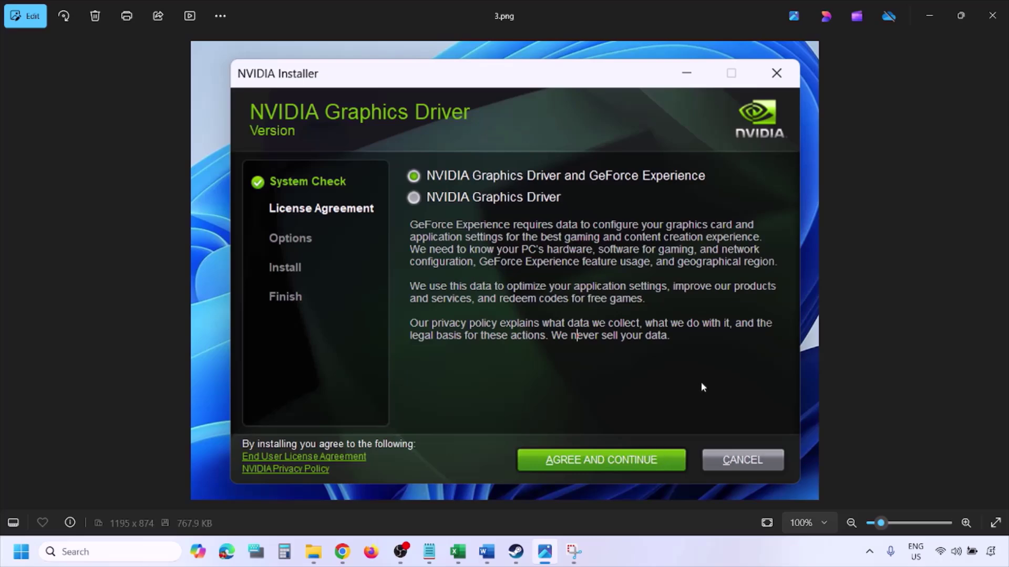
key("Right")
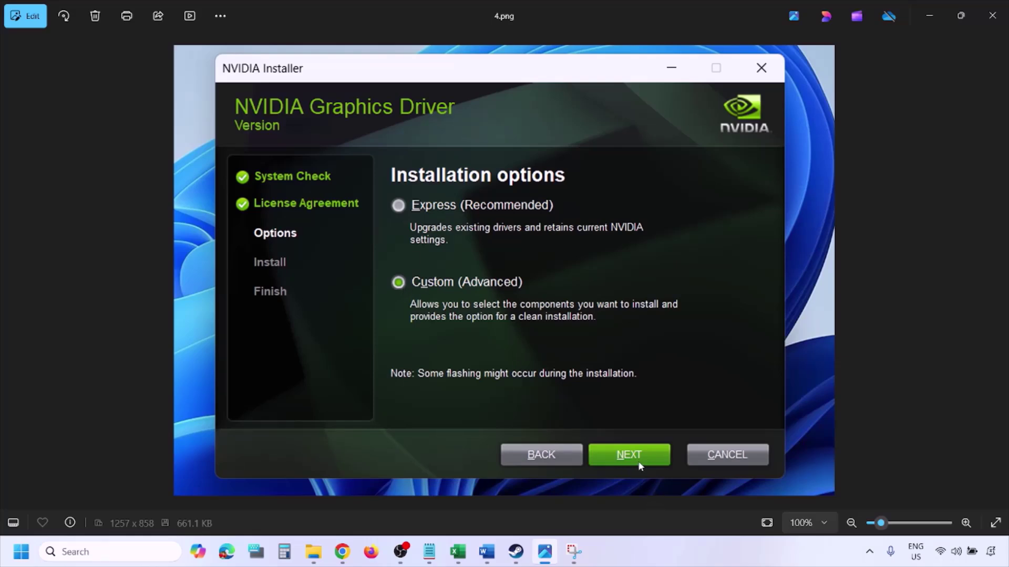
key("Right")
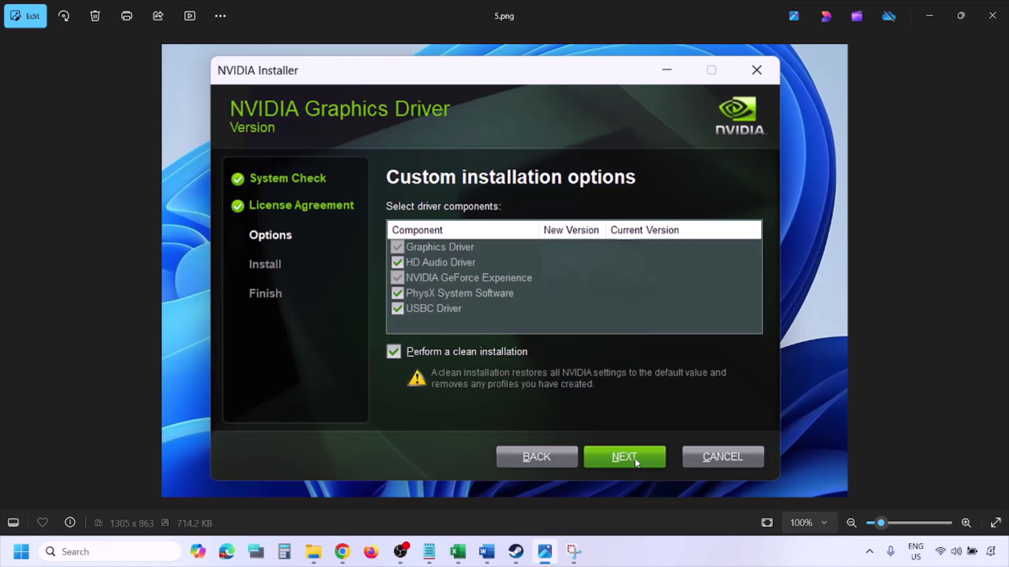
left_click(21, 552)
left_click(385, 509)
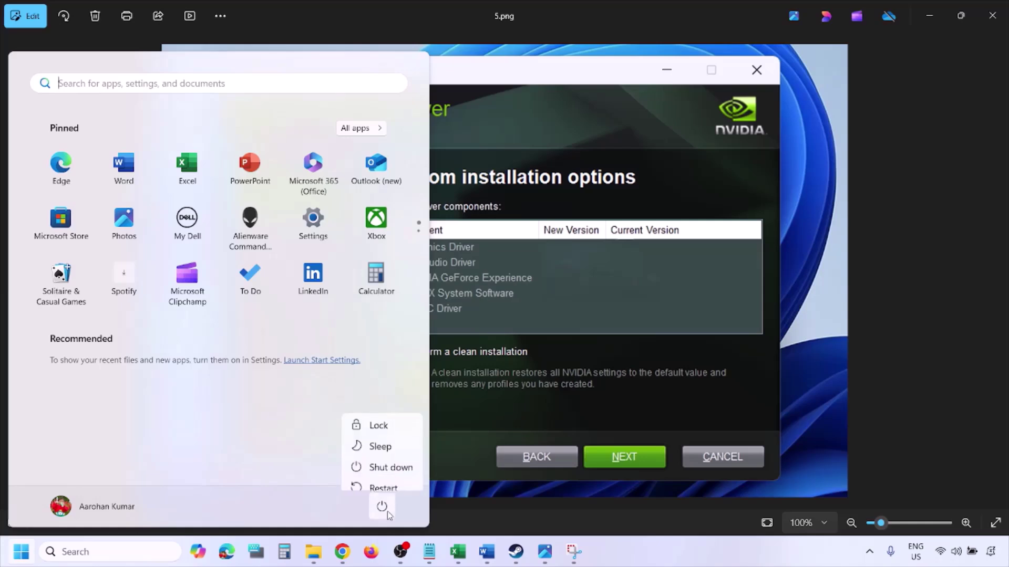
Dismiss the power choices and reselect part of the AMD support link in the Word notes
left_click(689, 562)
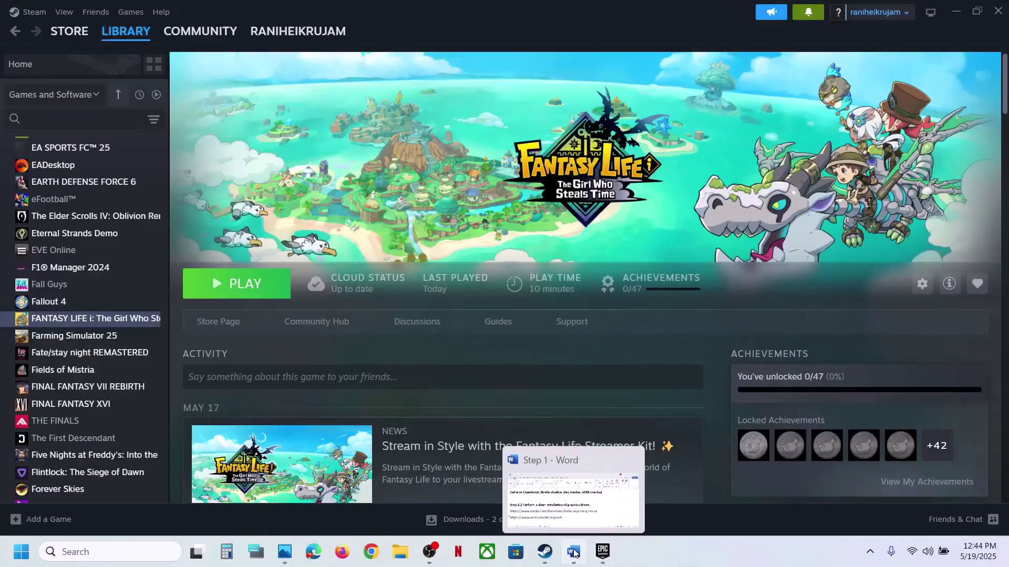
left_click(578, 552)
left_click(219, 459)
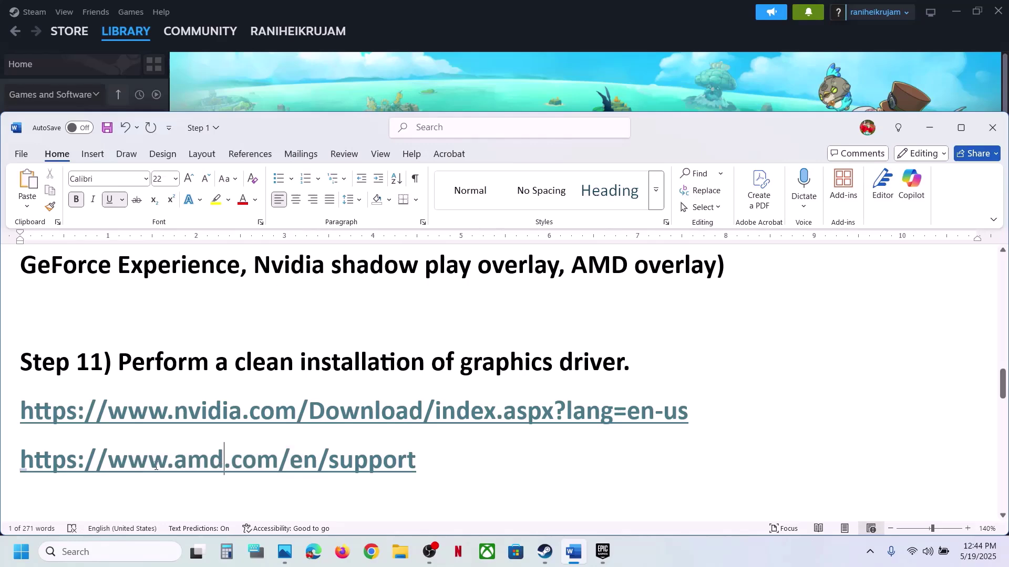
left_click_drag(140, 466, 368, 463)
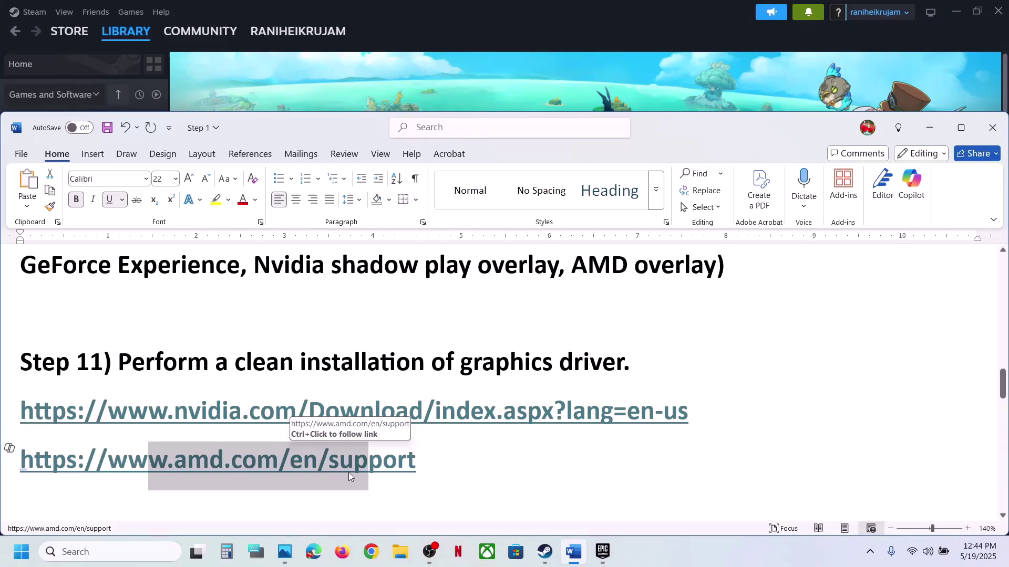
Move to Step 12, select the word 'graphics', and start a Windows search
scroll(284, 468, "down", 3)
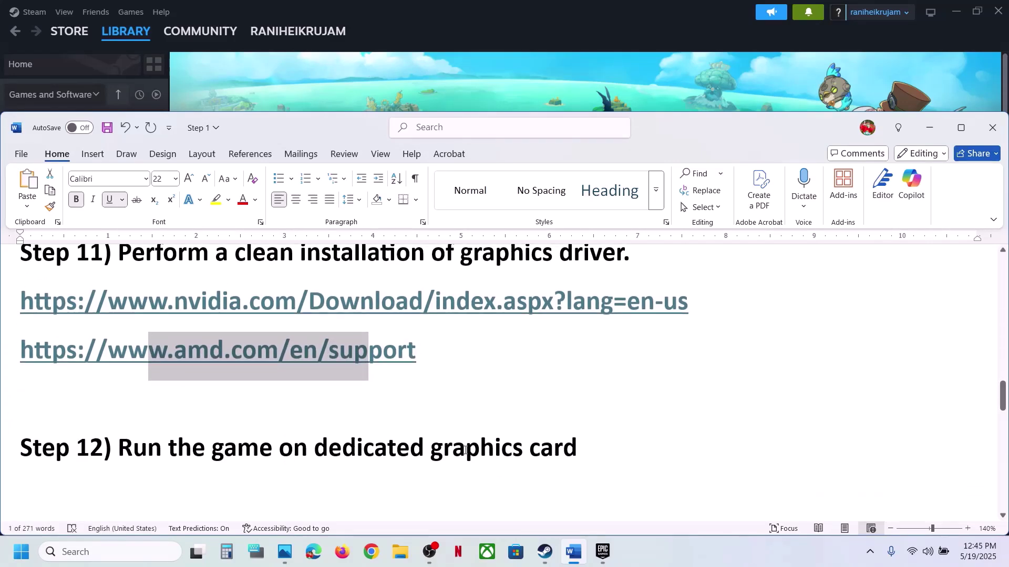
double_click(465, 451)
key("ctrl+c")
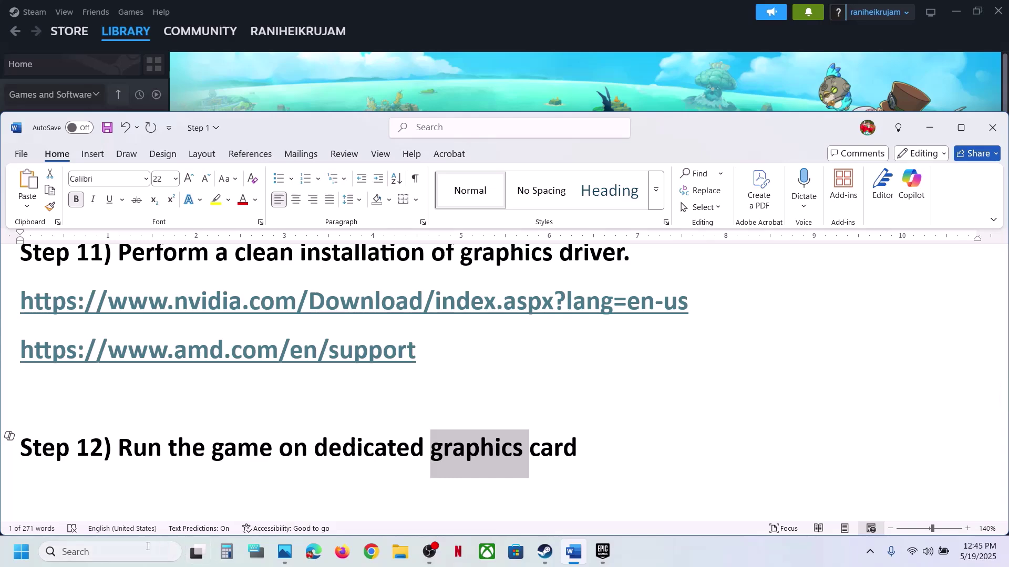
left_click(146, 550)
Add NFL1-Win64-Shipping.exe from FANTASY LIFE i's Game\Binaries\Win64 folder to Graphics settings
key("ctrl+v")
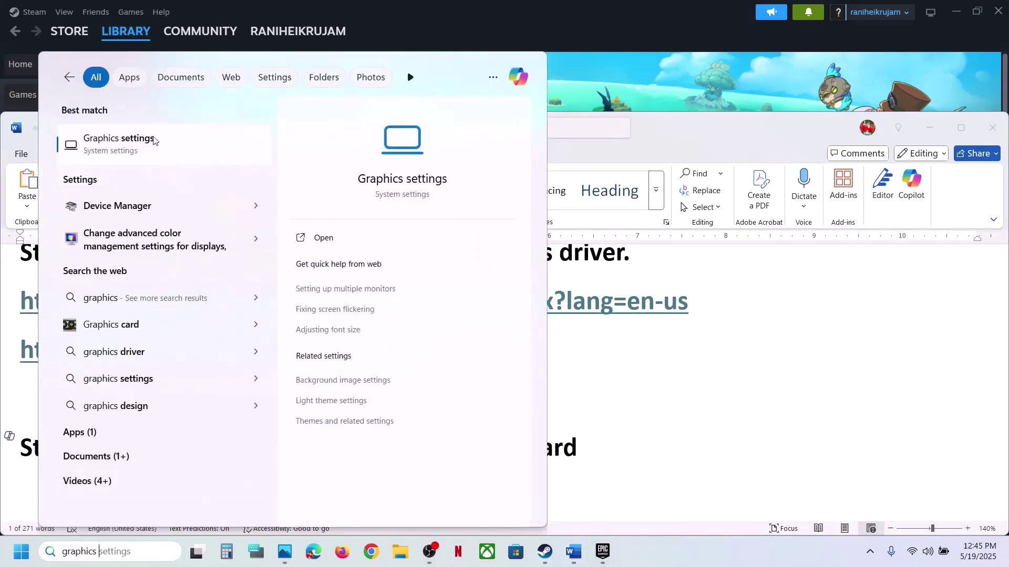
left_click(120, 140)
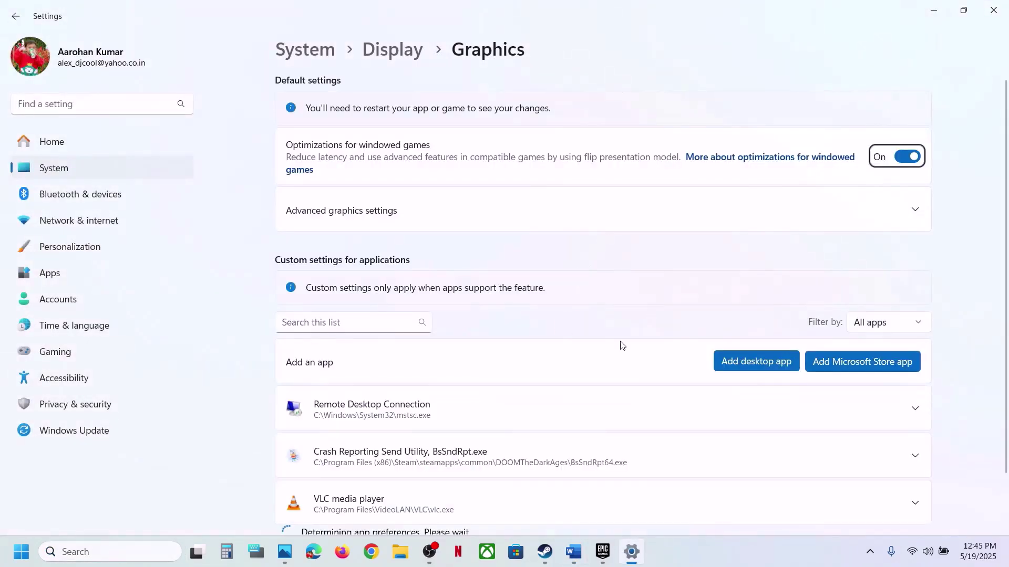
left_click(731, 356)
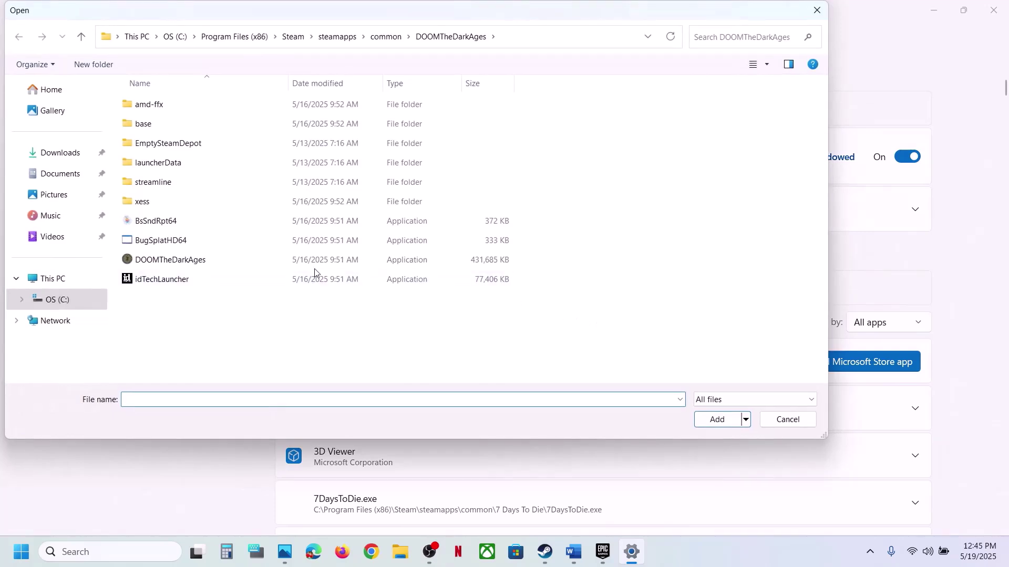
left_click(386, 37)
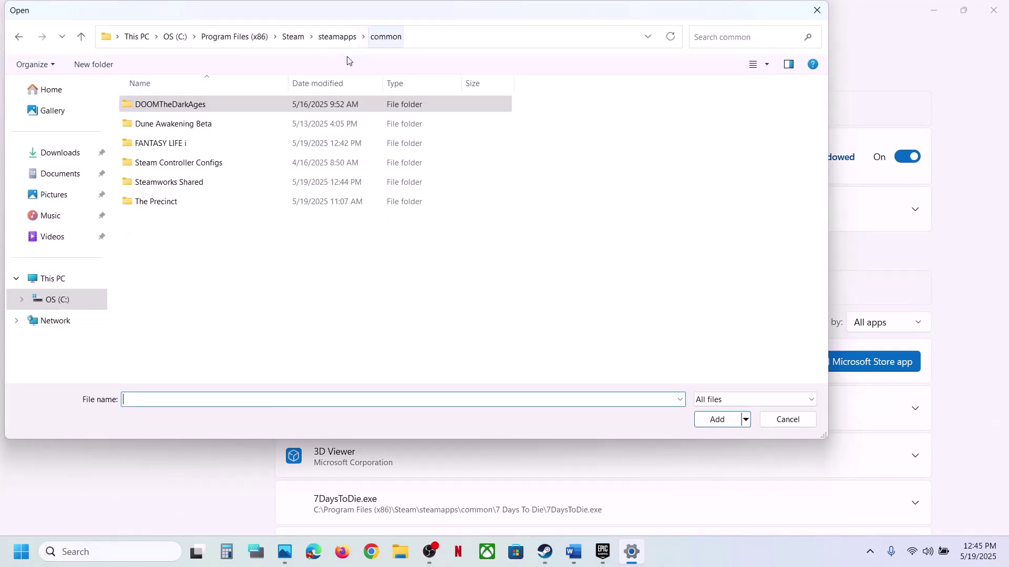
double_click(159, 141)
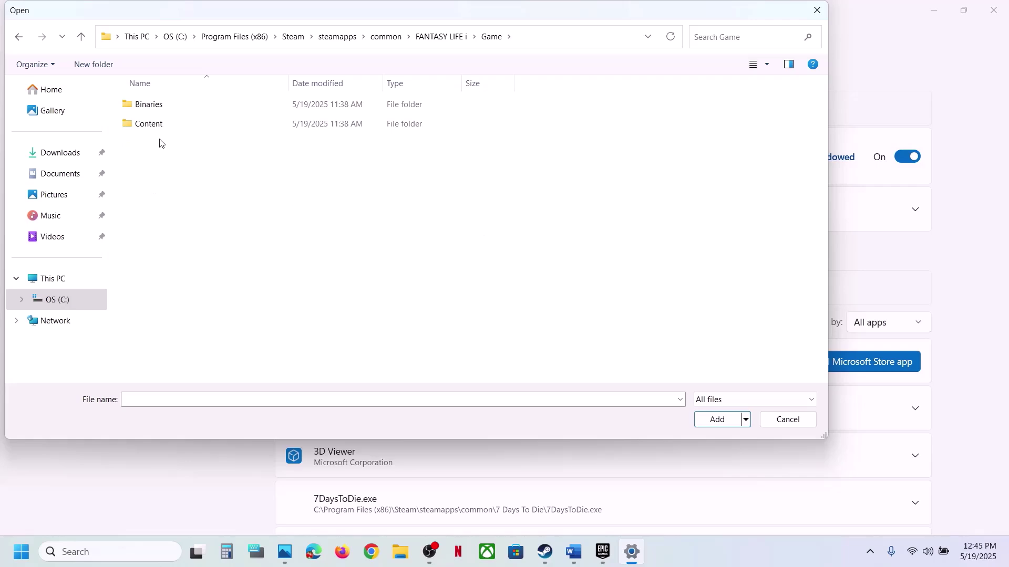
double_click(153, 111)
double_click(154, 111)
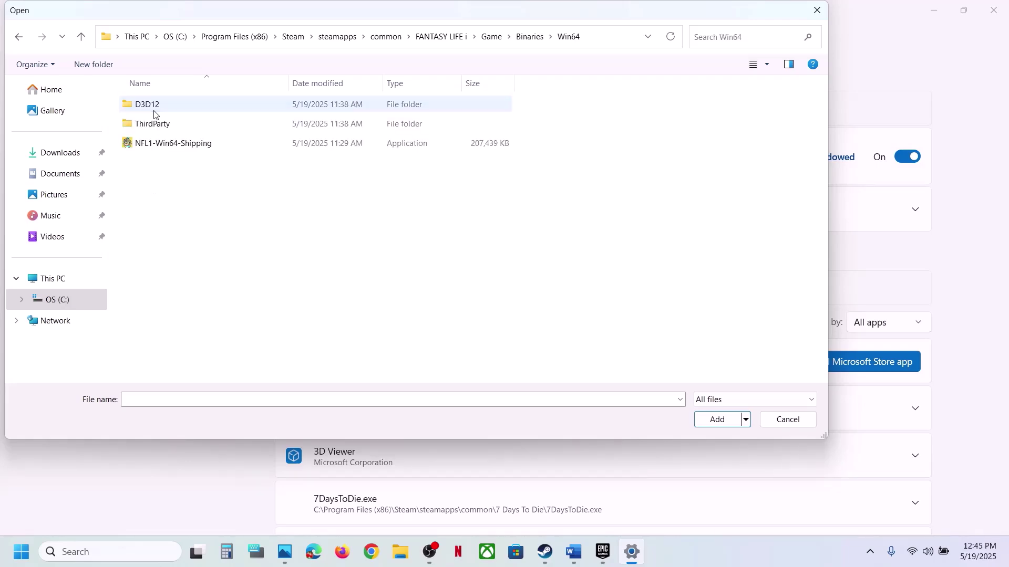
left_click(187, 147)
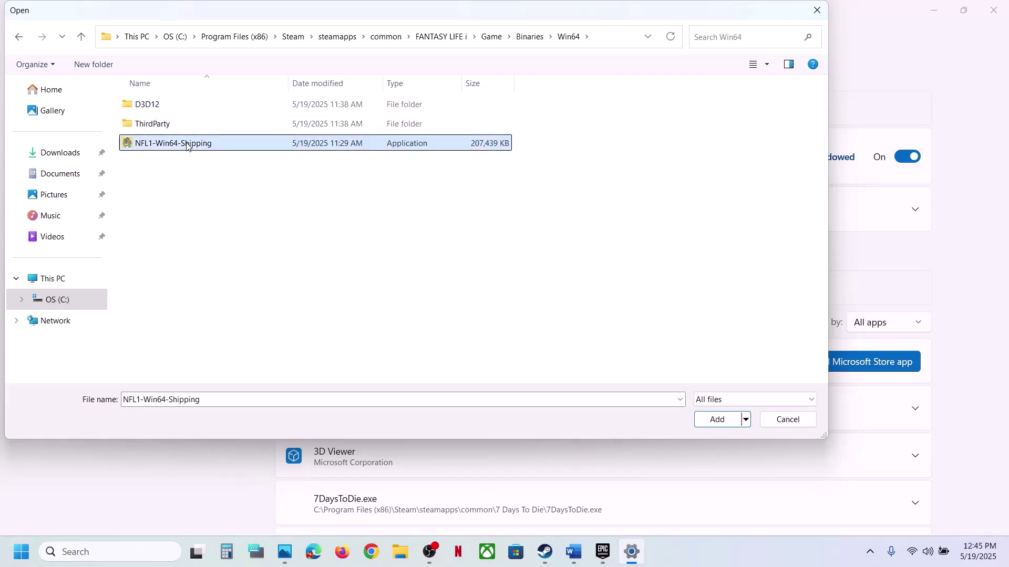
left_click(710, 419)
Set the FantasyLife i entry's GPU preference to High Performance NVIDIA GeForce RTX 3050 Laptop GPU
scroll(495, 417, "down", 8)
scroll(495, 417, "down", 20)
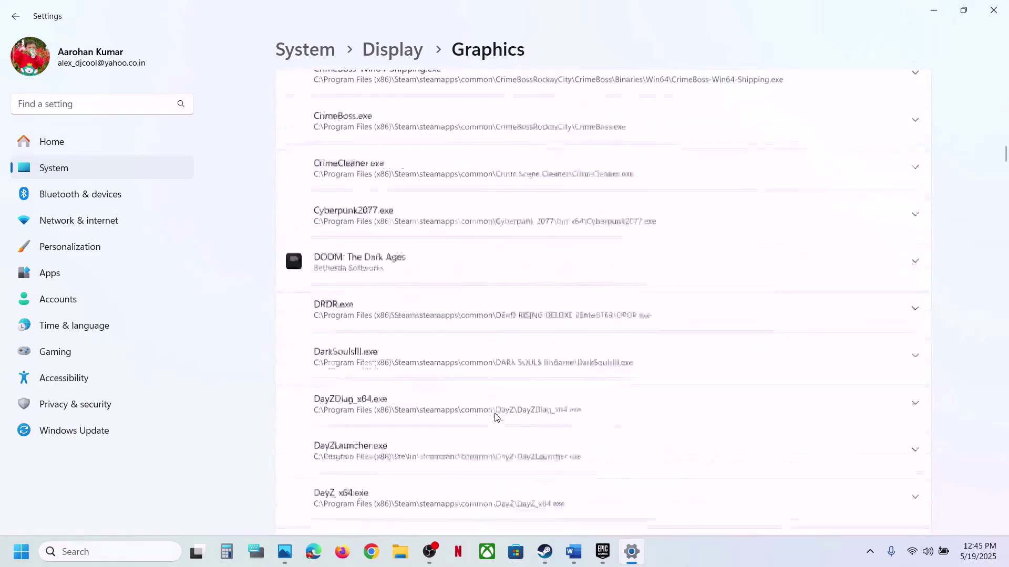
scroll(495, 417, "up", 5)
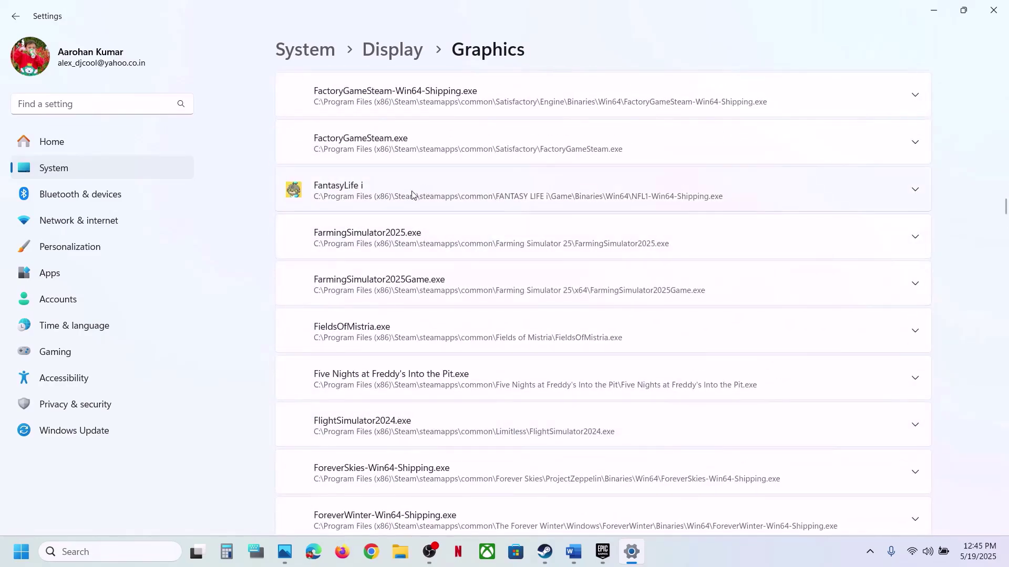
left_click(413, 194)
scroll(411, 196, "up", 1)
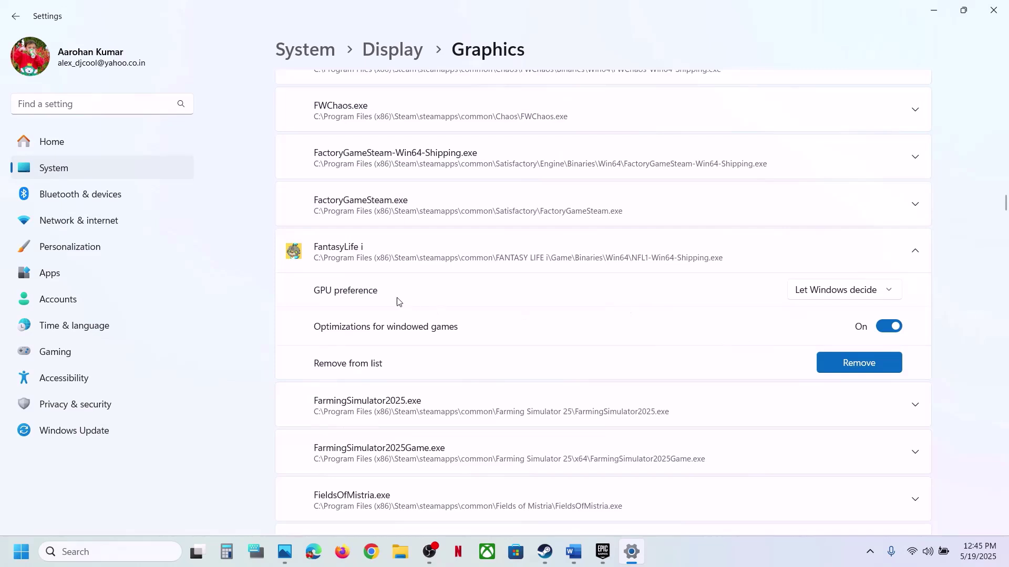
left_click(844, 296)
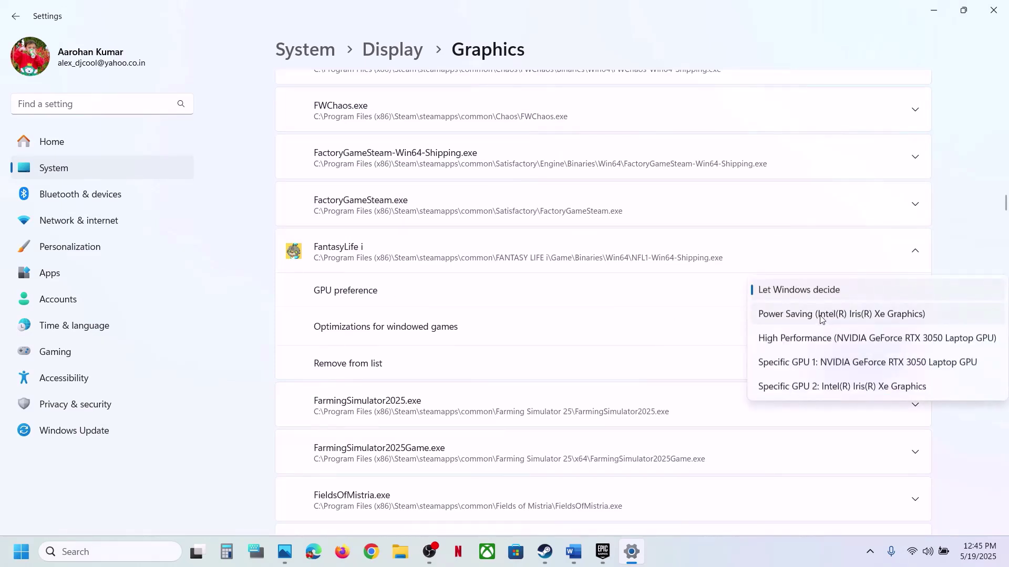
left_click(787, 342)
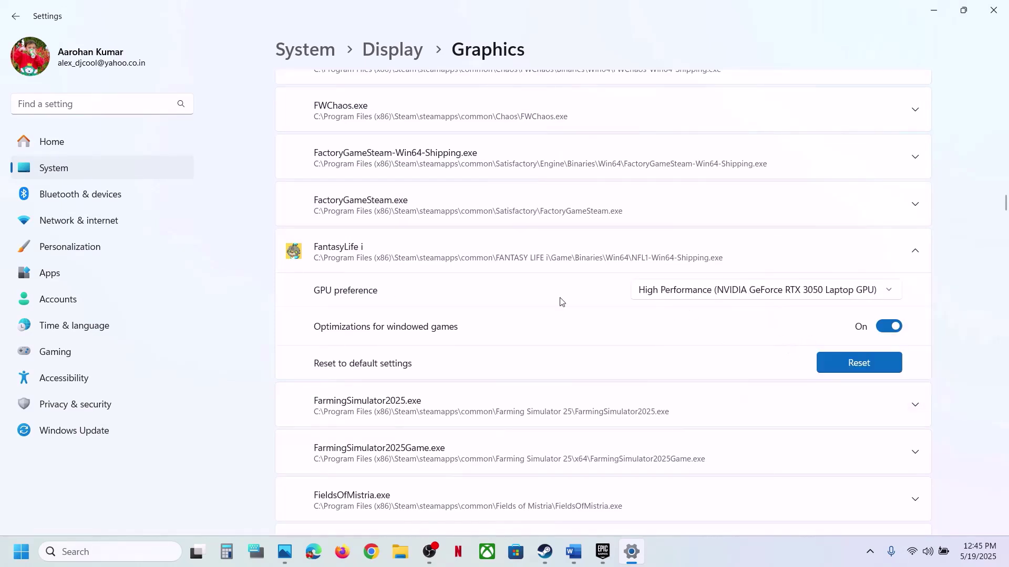
scroll(664, 221, "up", 15)
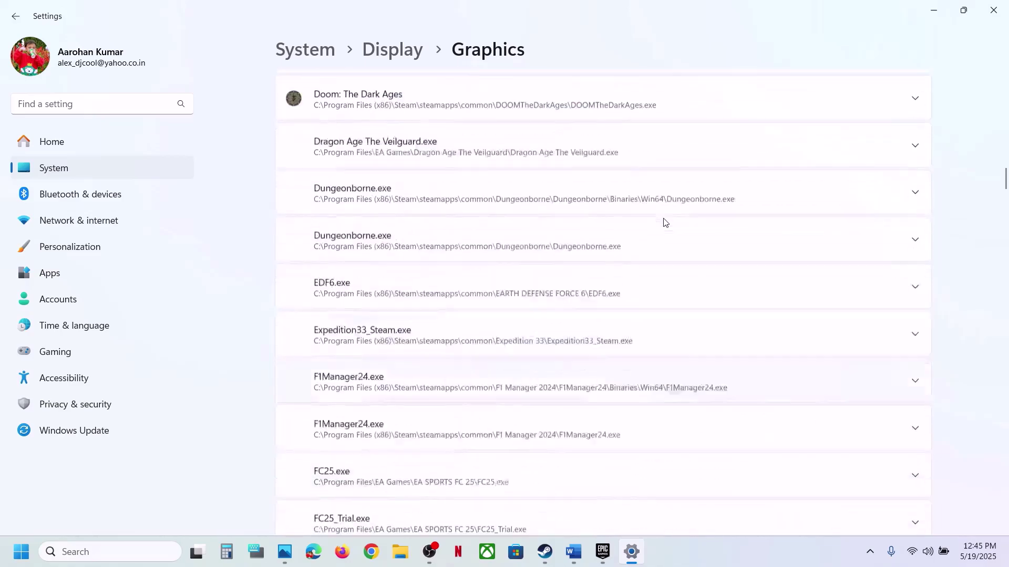
scroll(833, 207, "up", 20)
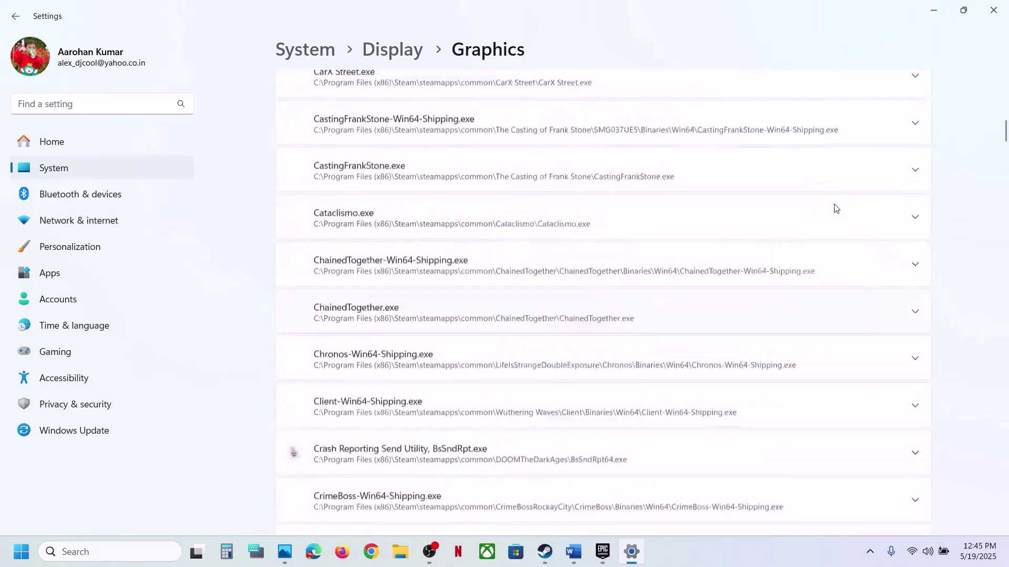
Add the NFL1 launcher executable from the FANTASY LIFE i folder to Graphics settings
left_click(739, 358)
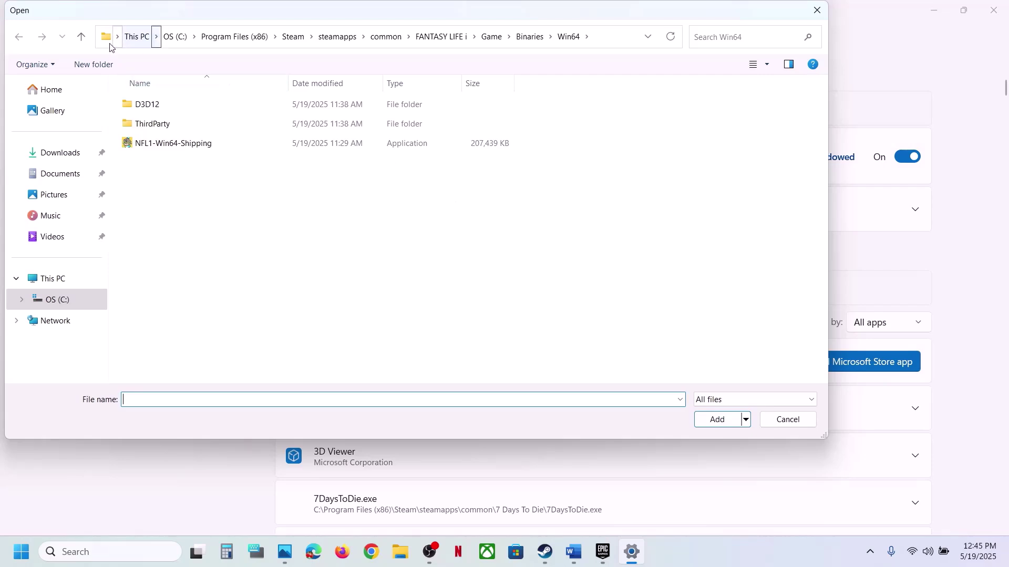
double_click(89, 41)
left_click(83, 37)
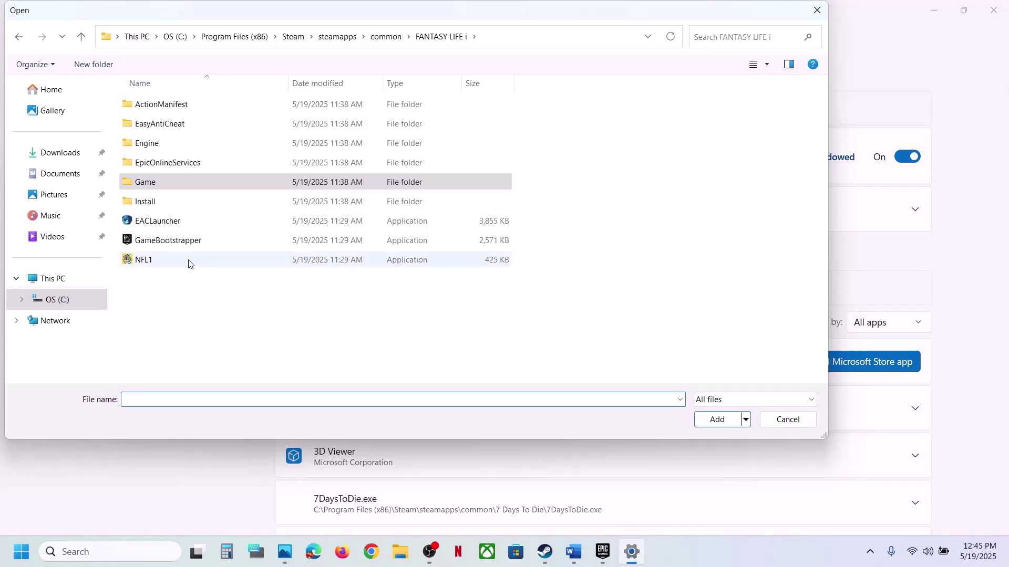
left_click(166, 260)
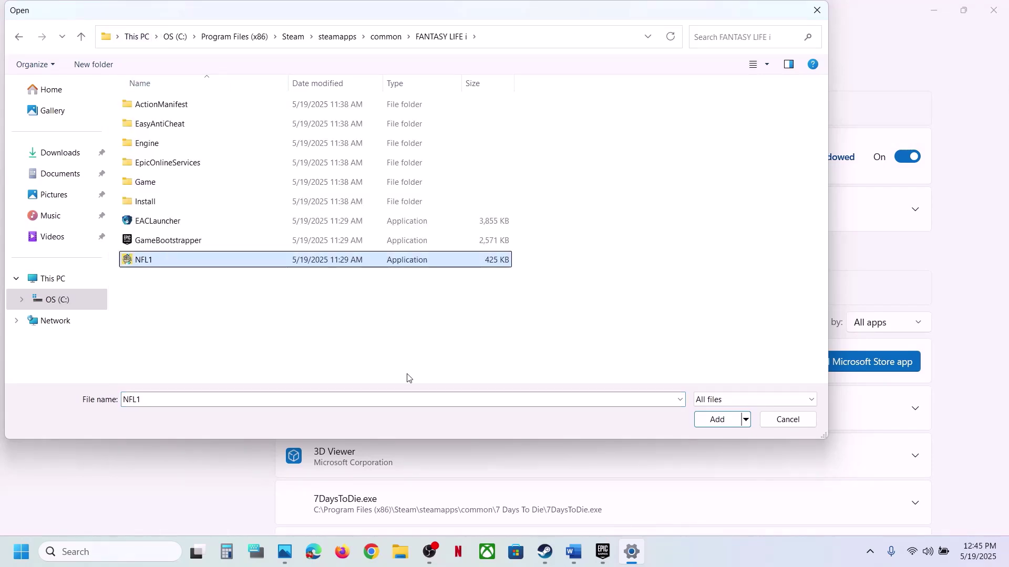
left_click(724, 423)
Set the BootstrapPackagedGame (NFL1) entry to High Performance NVIDIA GPU and close Settings
scroll(484, 442, "down", 10)
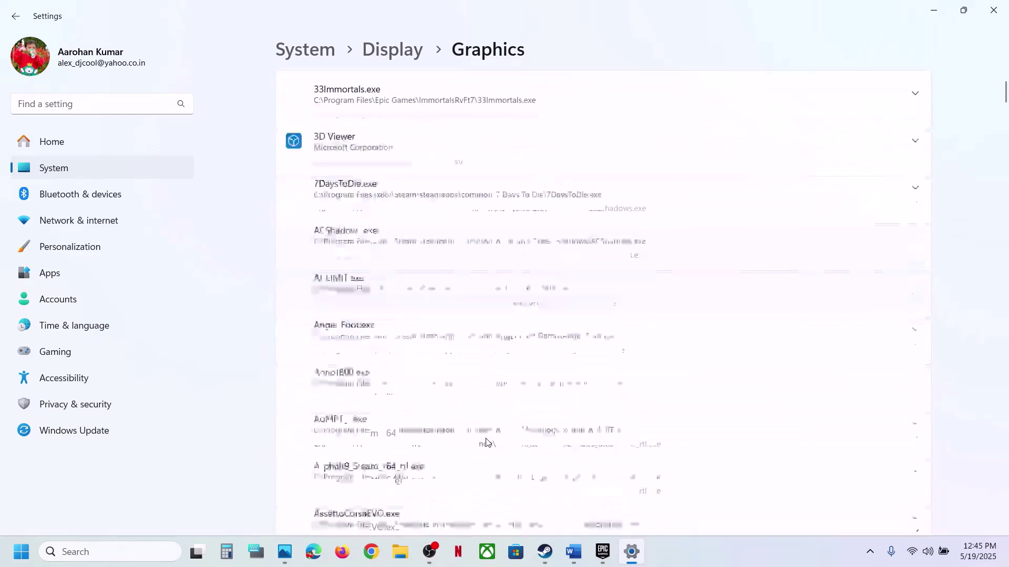
scroll(484, 442, "down", 6)
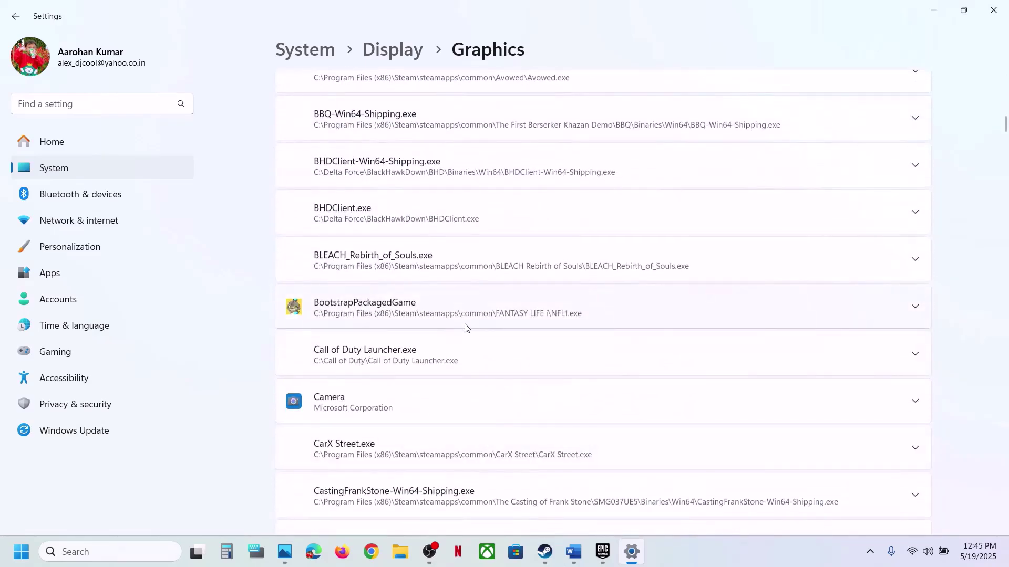
left_click(465, 327)
left_click(817, 359)
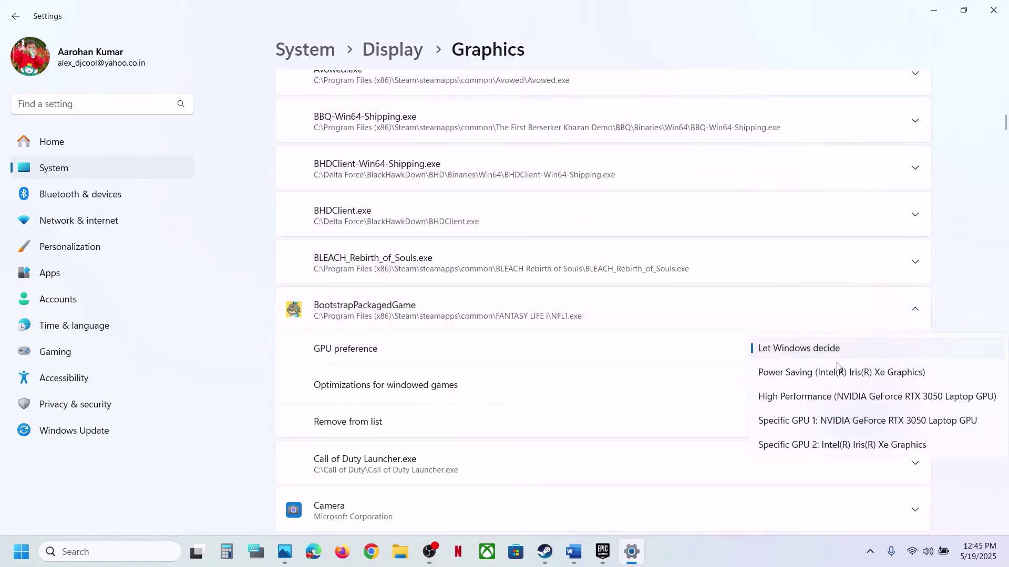
left_click(840, 395)
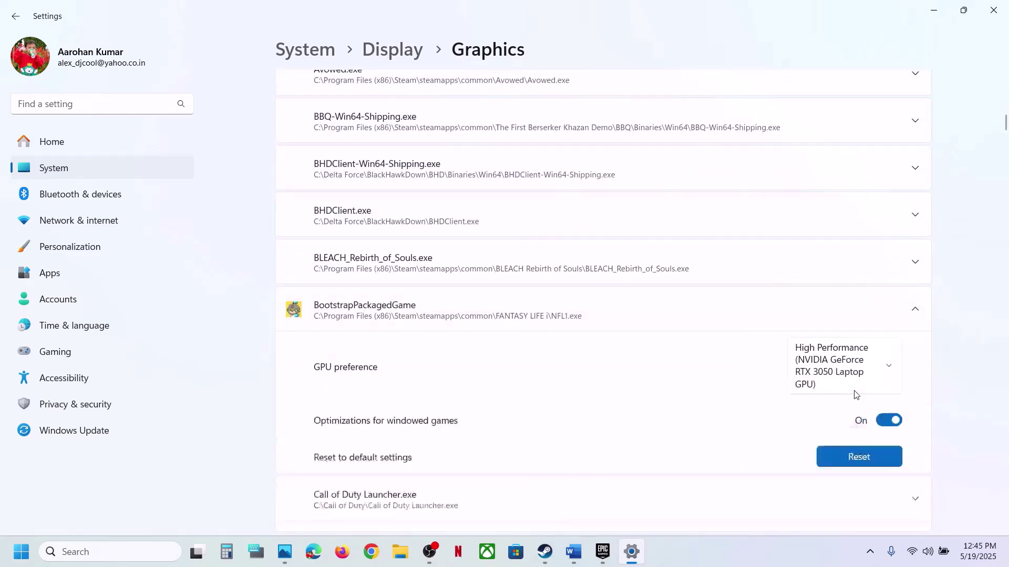
left_click(1005, 4)
Select the Step 13 Visual C++ redistributable link in Word and bring up a new Chrome tab
scroll(415, 449, "down", 5)
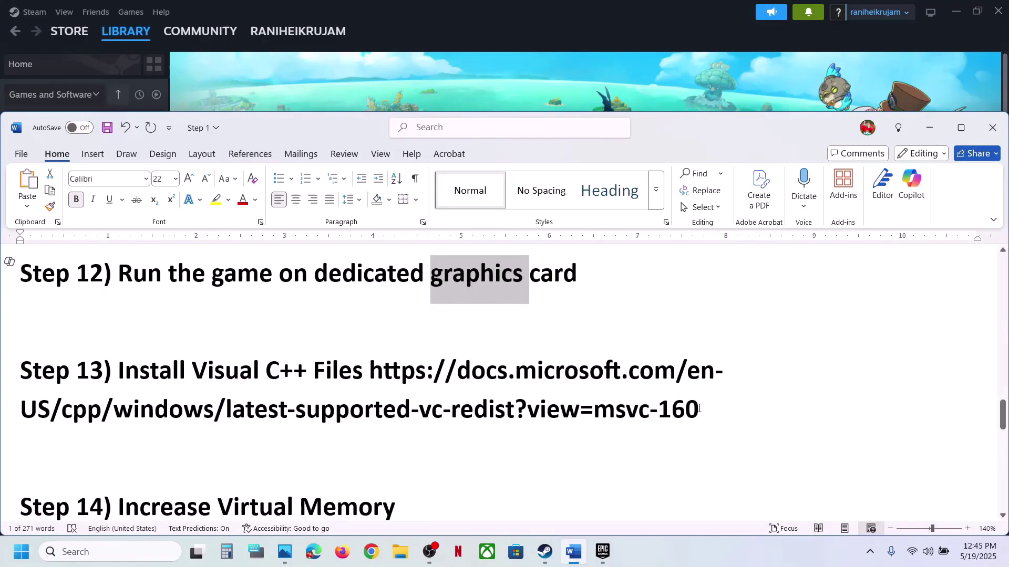
type("v")
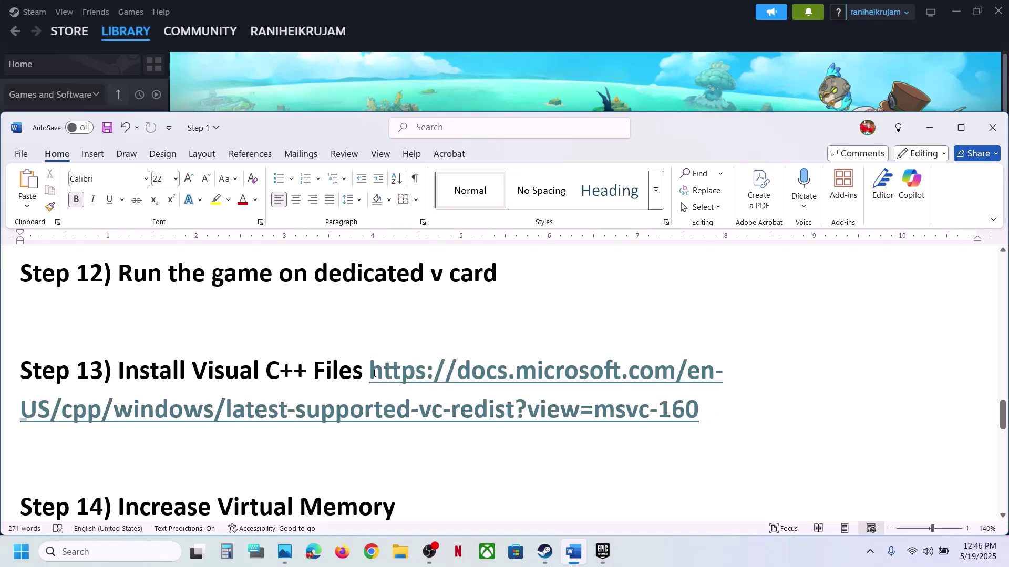
left_click_drag(374, 374, 723, 412)
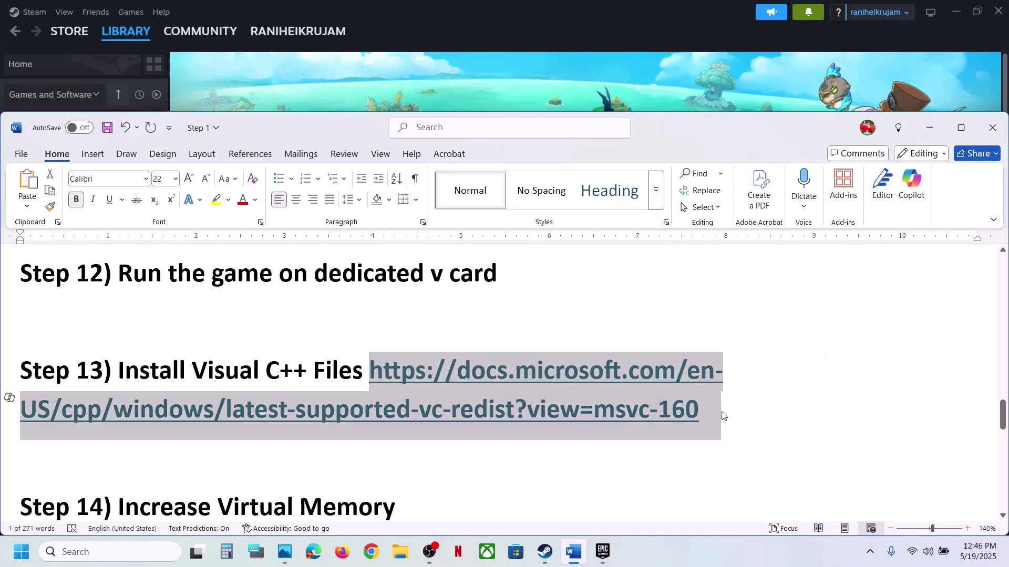
left_click(372, 553)
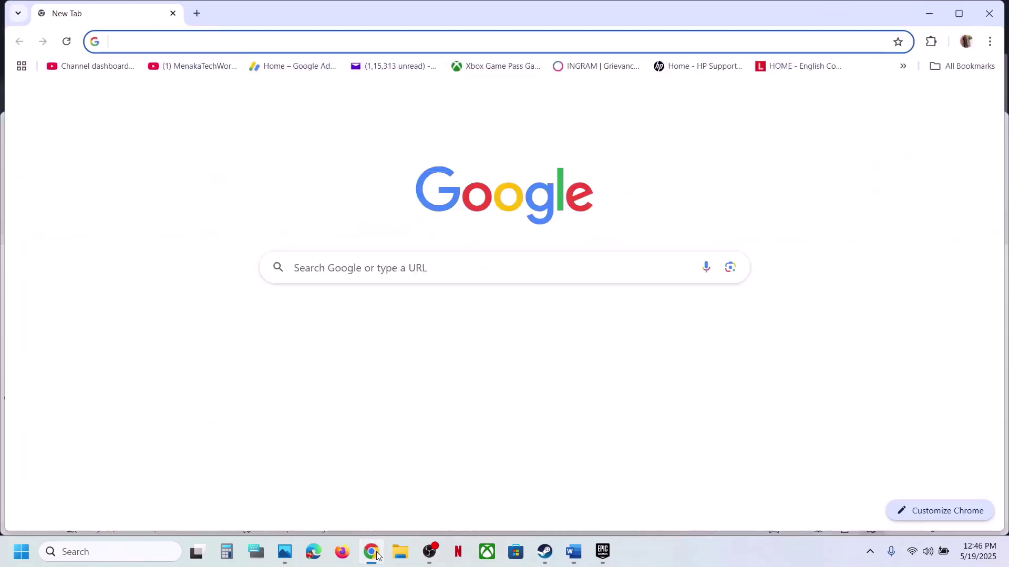
Open the pasted Visual C++ redistributable downloads page and highlight the X86 and X64 rows
type("https://learn.microsoft.com/en-us/cpp/windows/latest-supported-vc-redist?view=msvc-160")
key("Return")
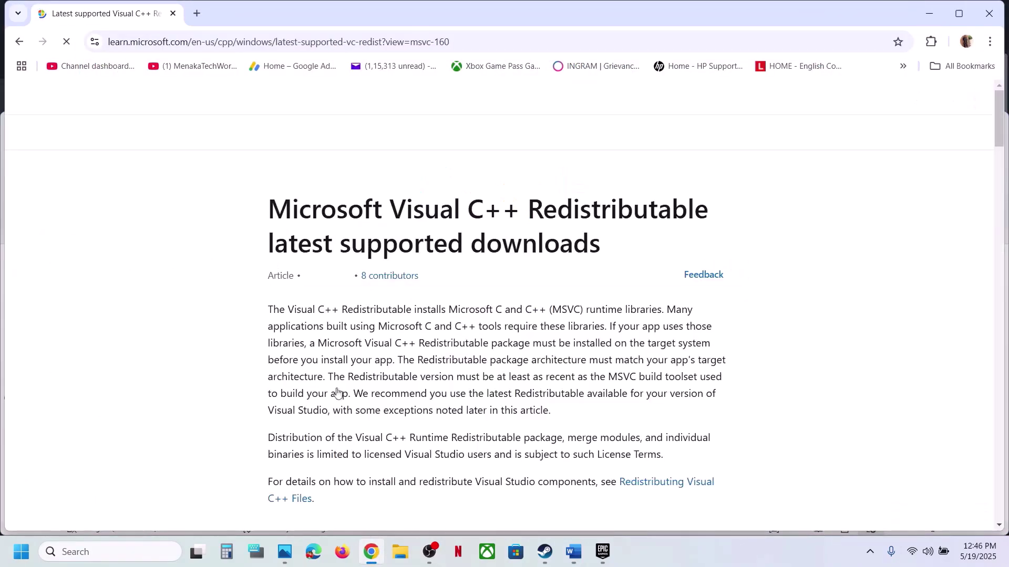
scroll(337, 392, "down", 8)
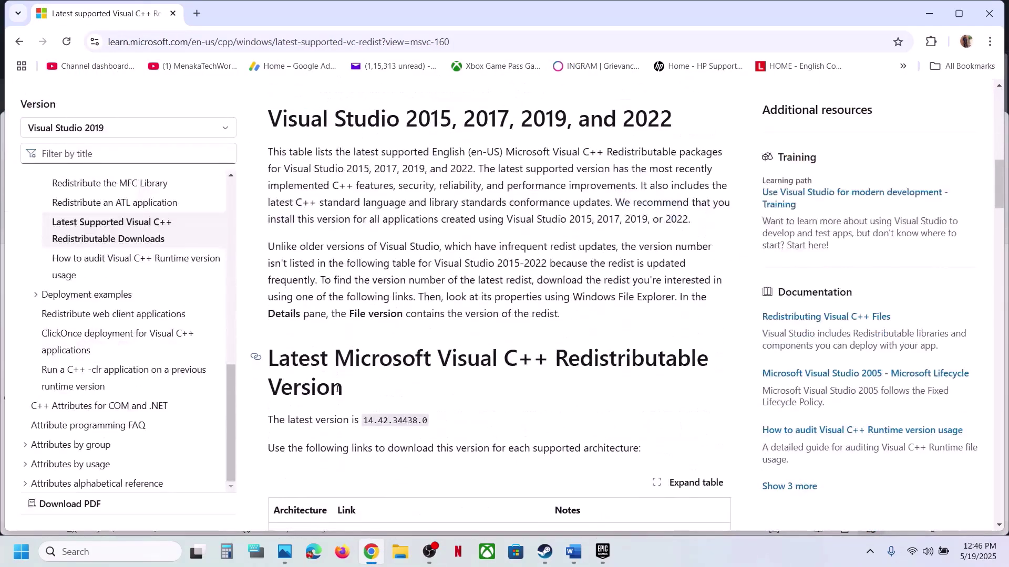
scroll(432, 267, "down", 5)
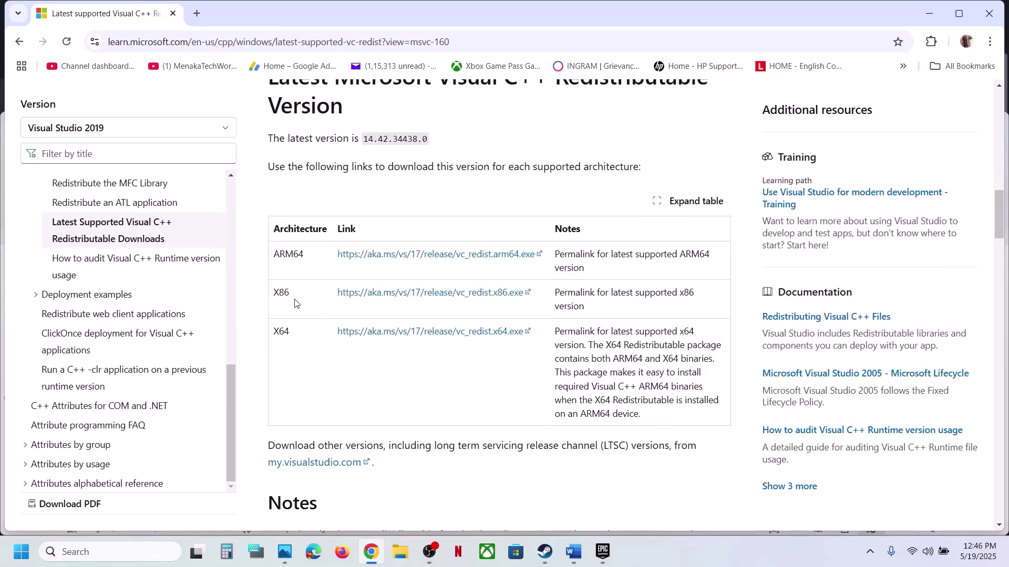
double_click(282, 293)
double_click(283, 331)
left_click_drag(284, 293, 379, 295)
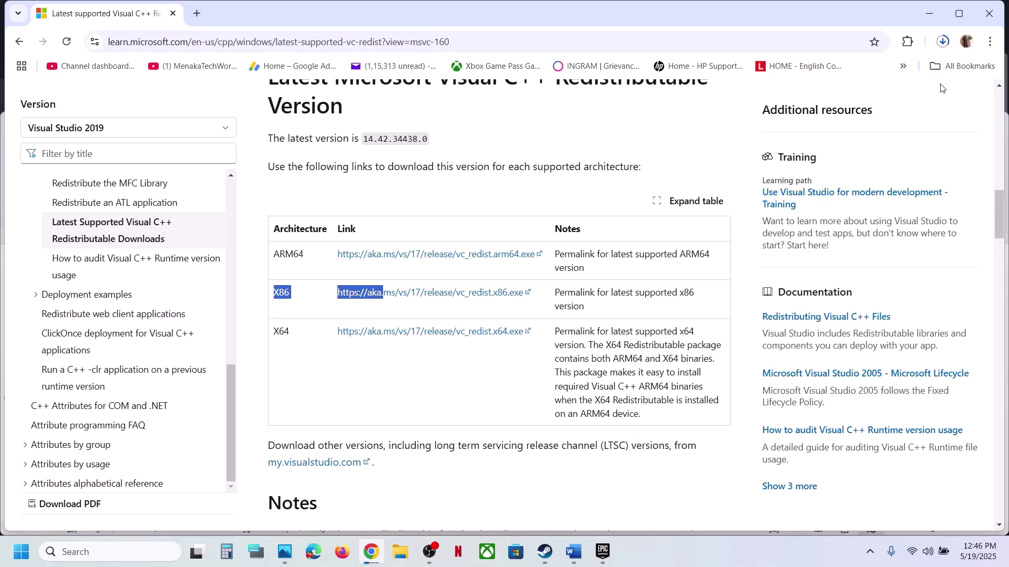
Download the x86 and x64 Visual C++ 2015-2022 installers and run Repair on each
left_click(830, 68)
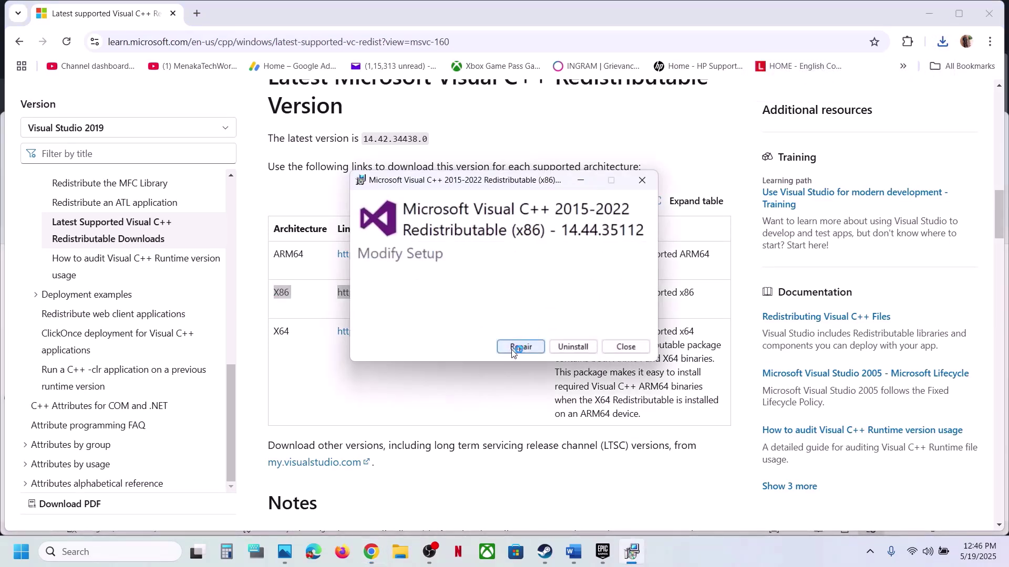
left_click(514, 346)
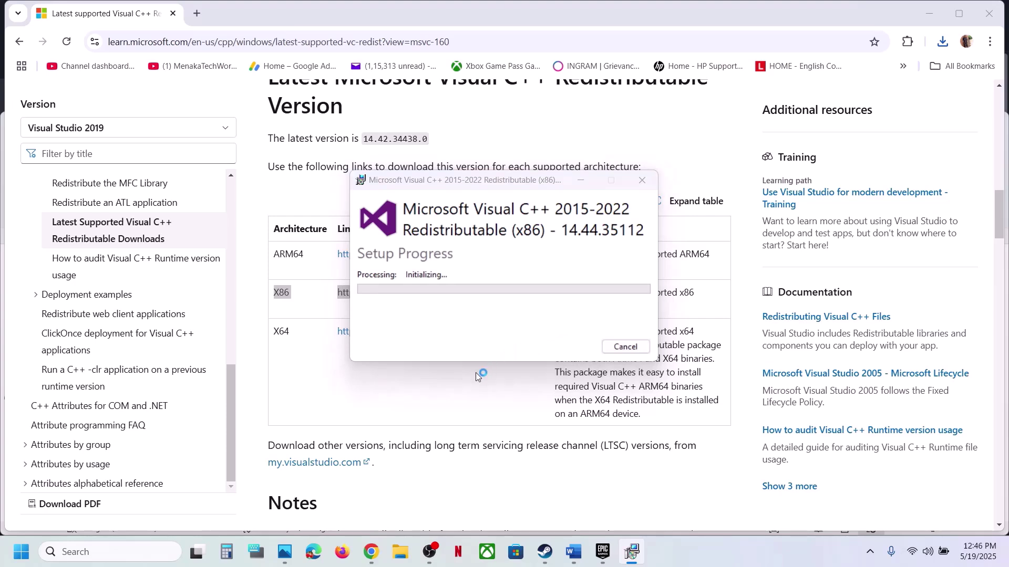
double_click(281, 331)
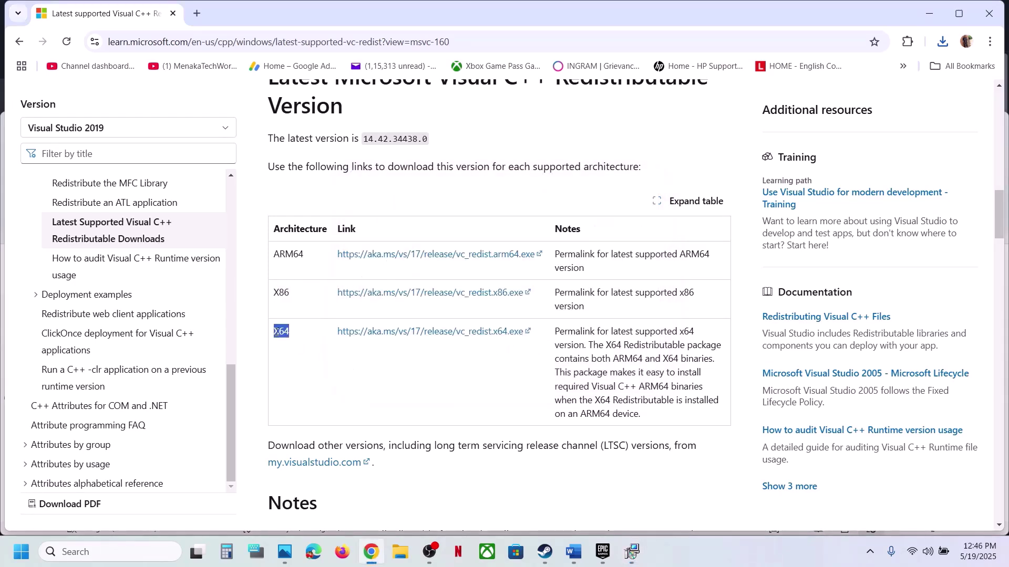
left_click(388, 338)
left_click(943, 42)
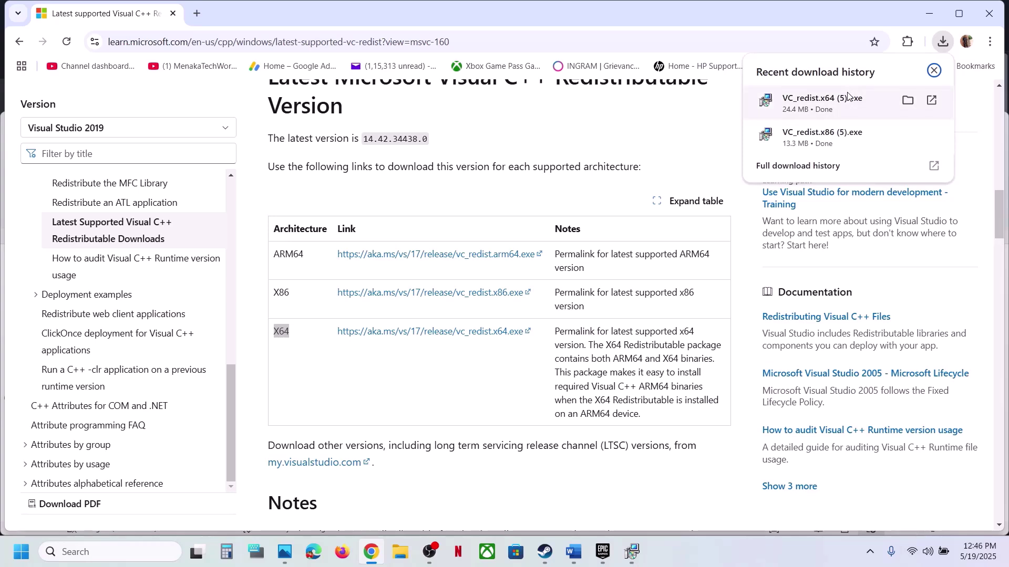
left_click(830, 101)
left_click(521, 348)
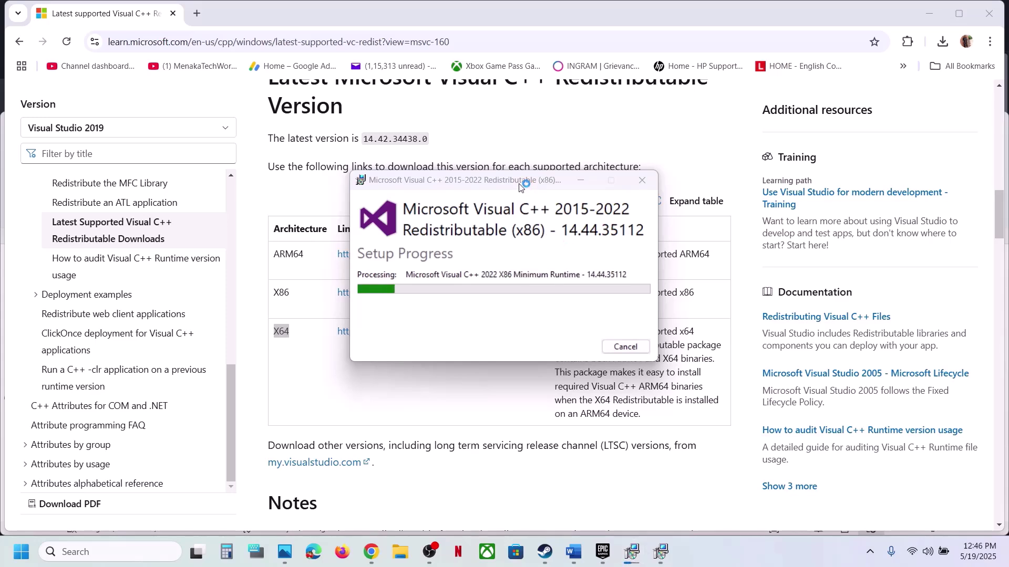
left_click_drag(459, 188, 580, 217)
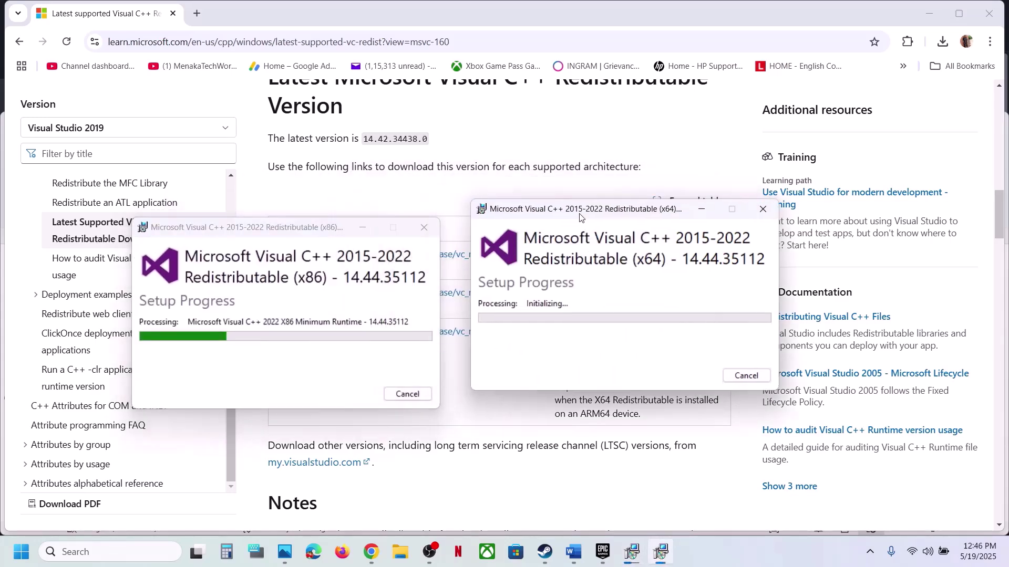
left_click(426, 419)
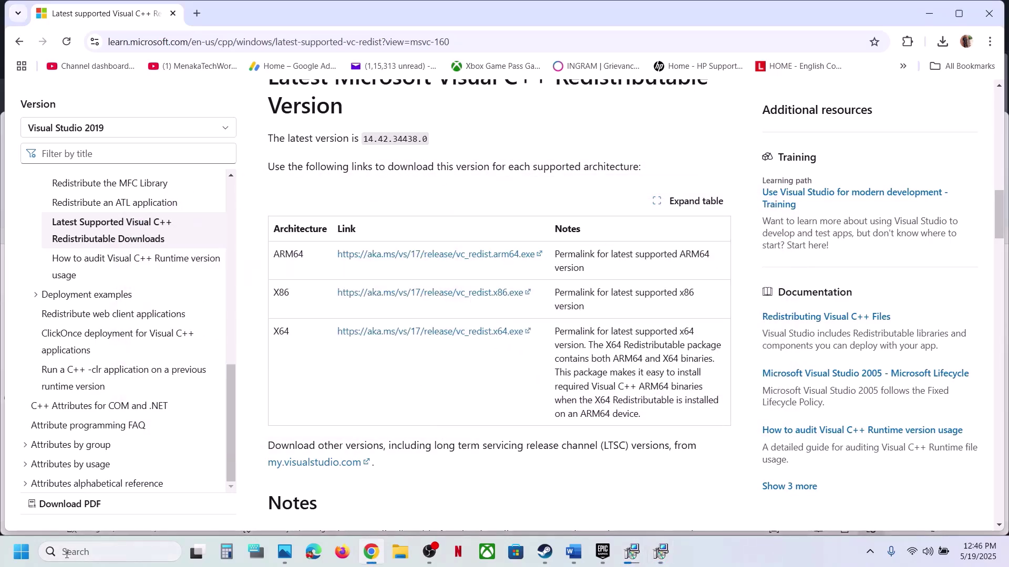
Open the Start power options and dismiss them without restarting
left_click(21, 553)
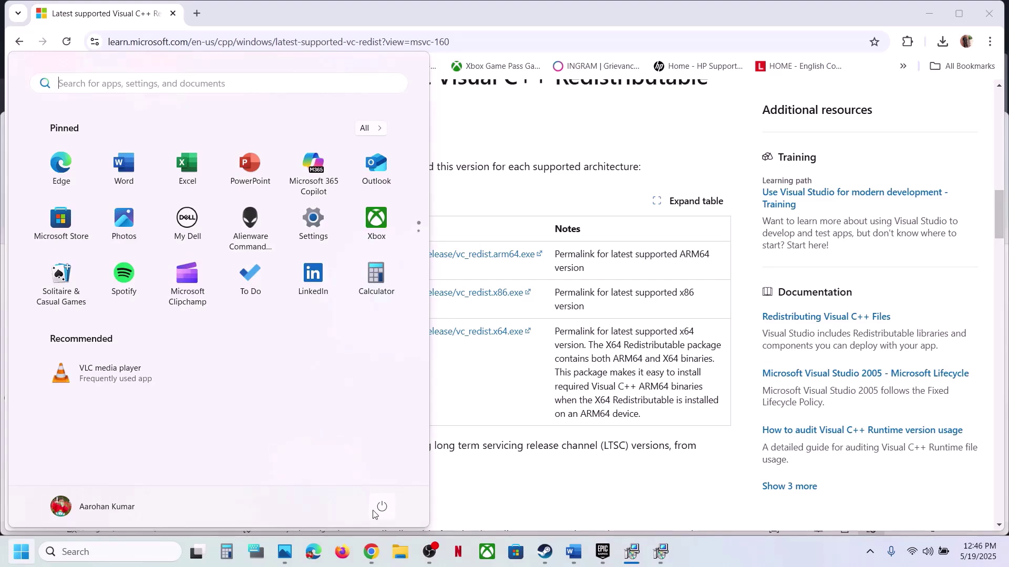
left_click(377, 510)
left_click(460, 489)
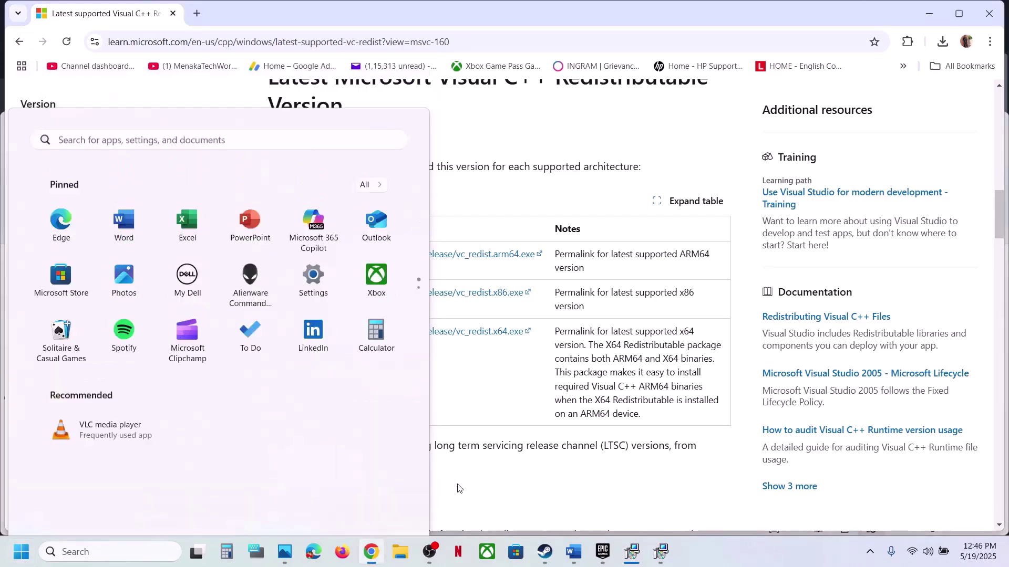
Bring up the Word virtual memory notes and highlight the 'View Advanced system settings' heading
left_click(544, 552)
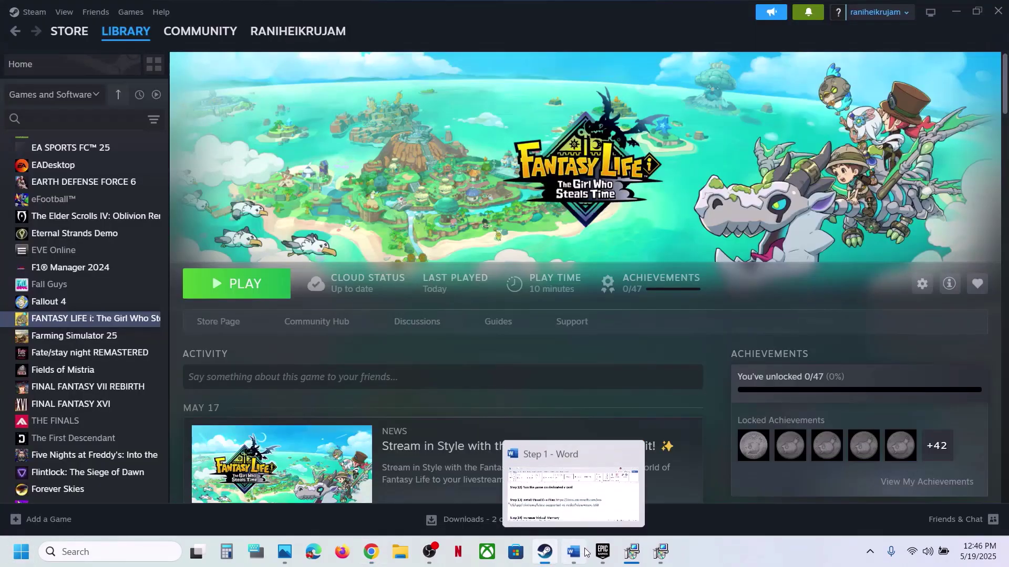
left_click(573, 552)
scroll(513, 379, "down", 1)
scroll(514, 380, "down", 2)
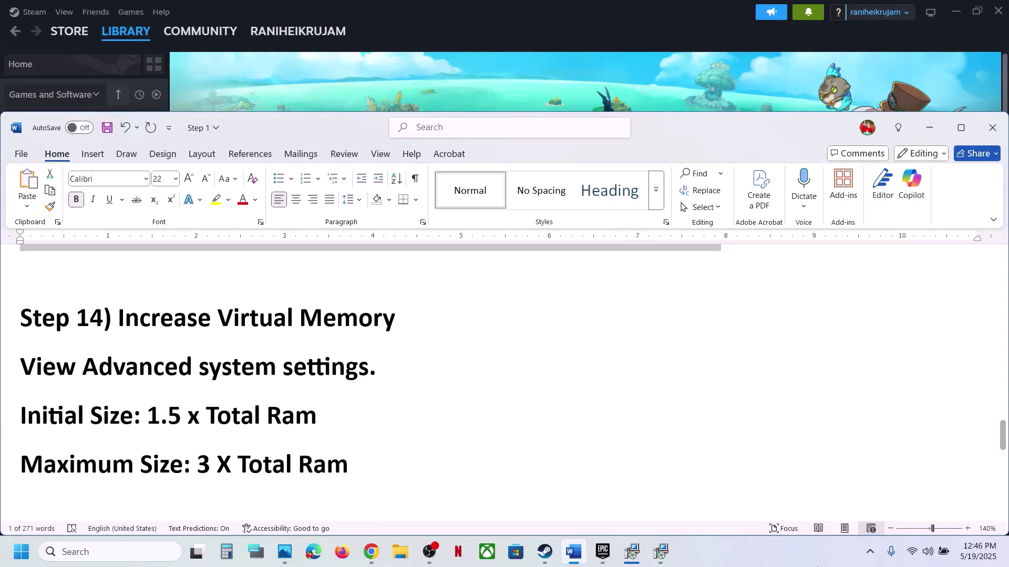
left_click(793, 562)
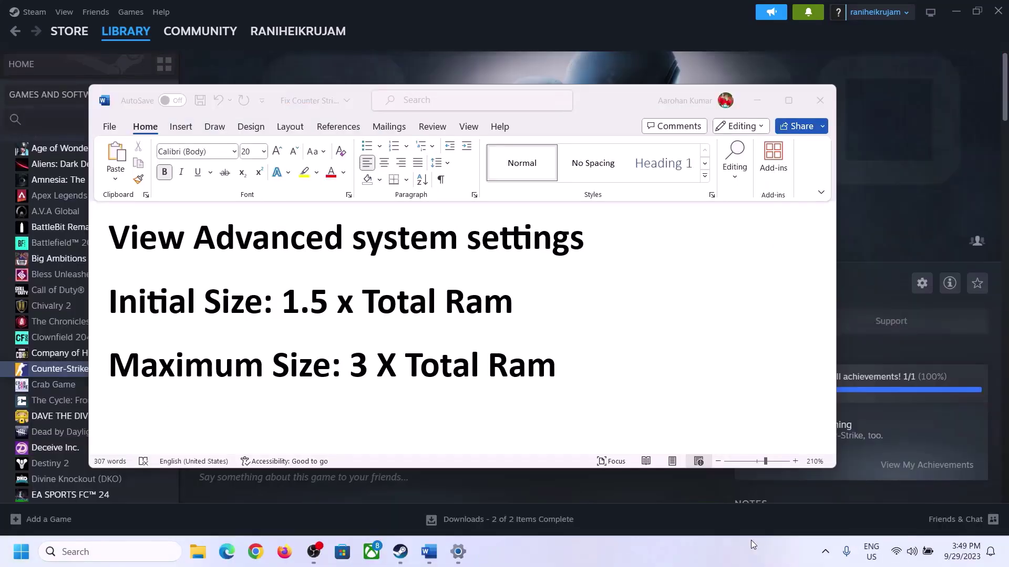
left_click(122, 243)
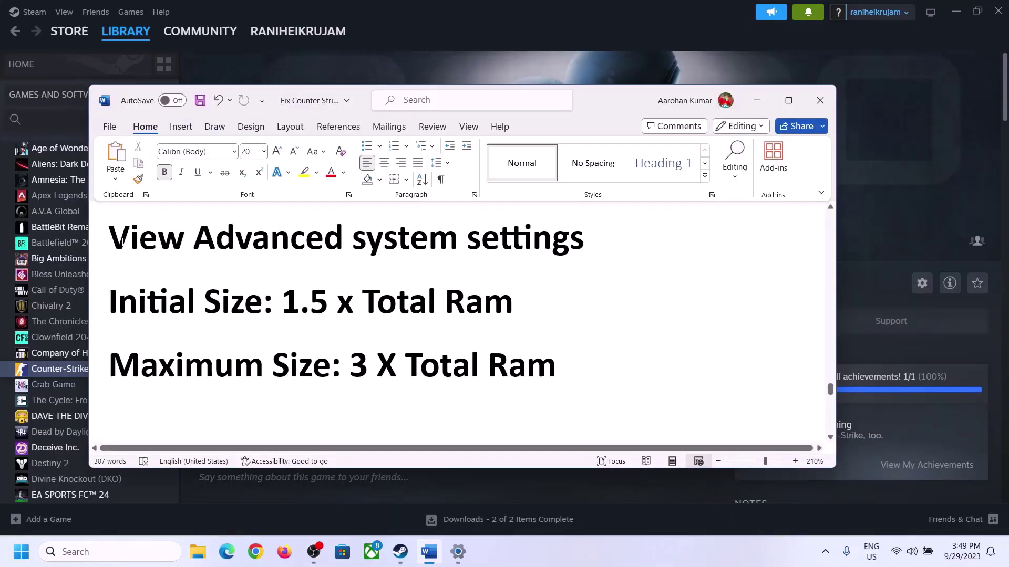
left_click_drag(183, 251, 563, 248)
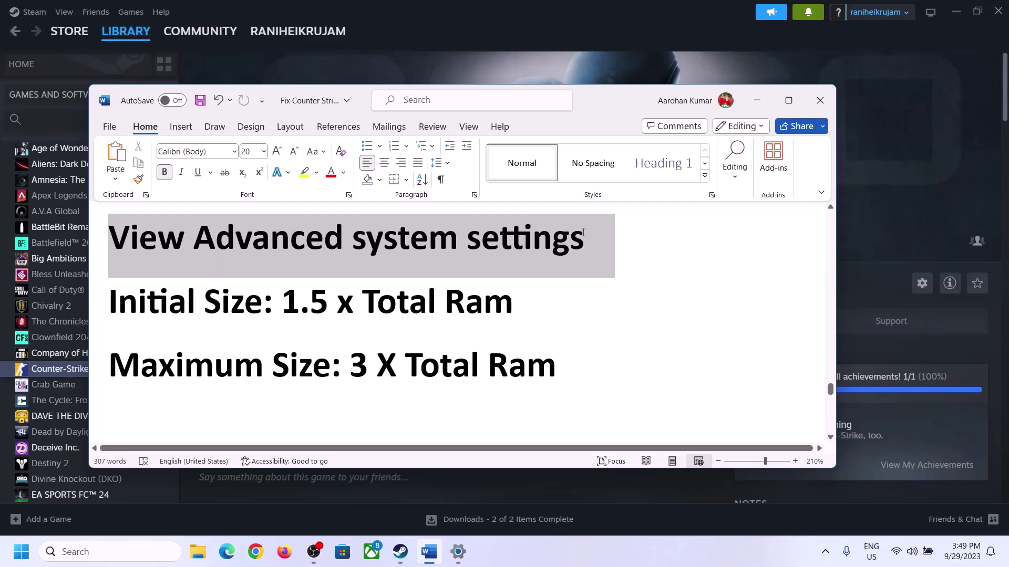
Reach the Virtual Memory dialog through Advanced system settings, Performance Options and its Advanced tab
left_click(119, 552)
type("Advanced system settings")
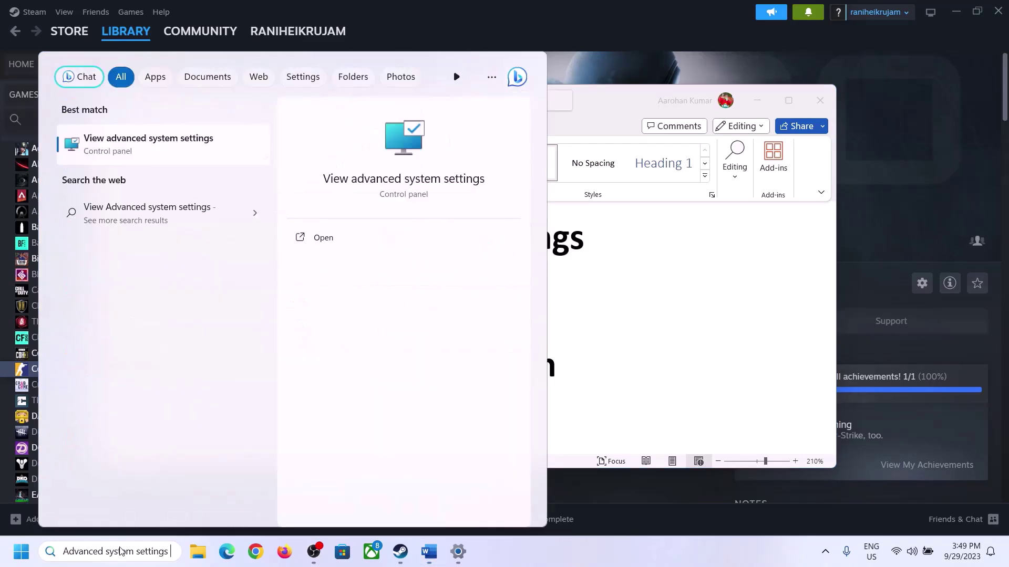
left_click(141, 152)
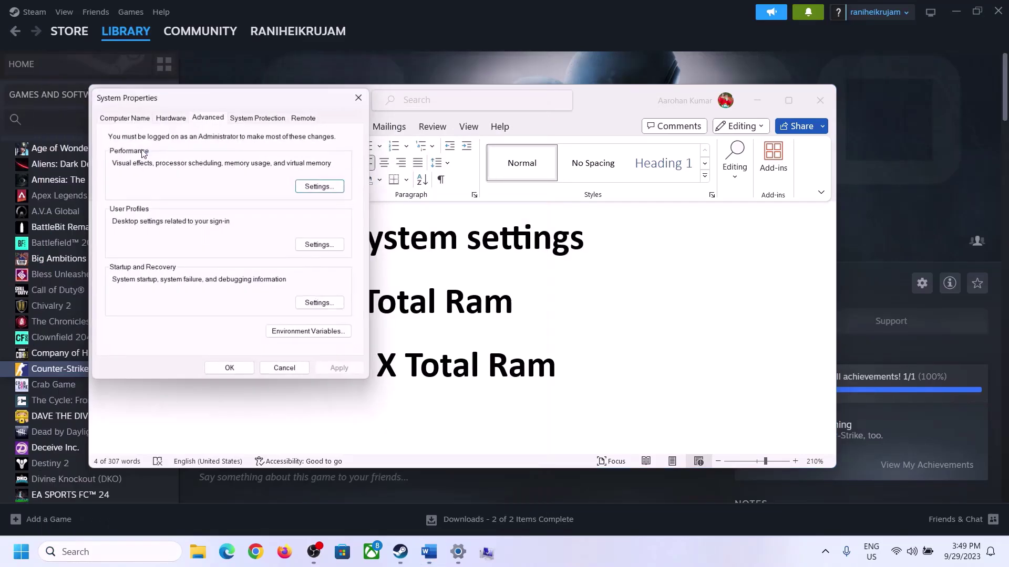
left_click_drag(209, 104, 450, 183)
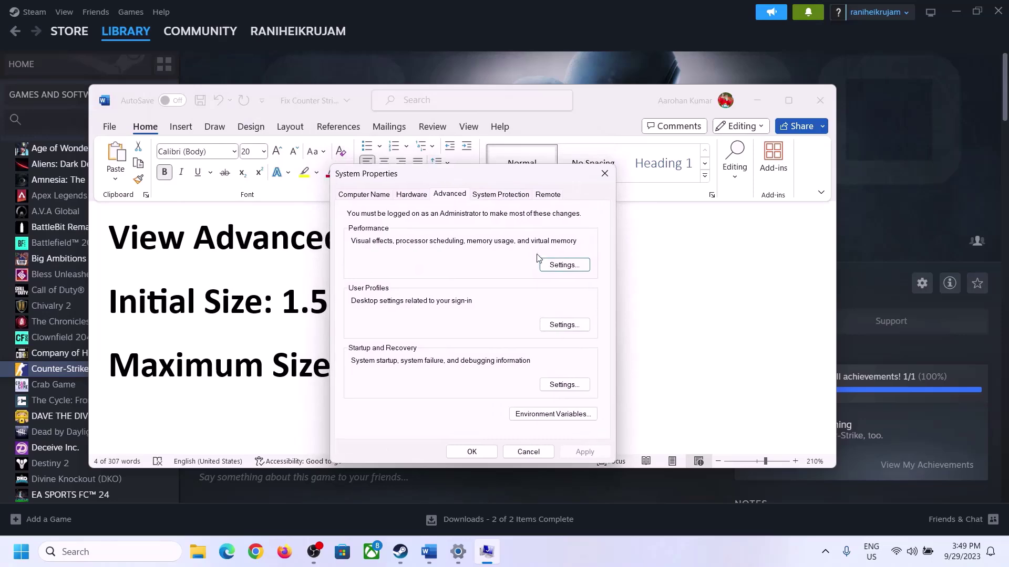
left_click(565, 266)
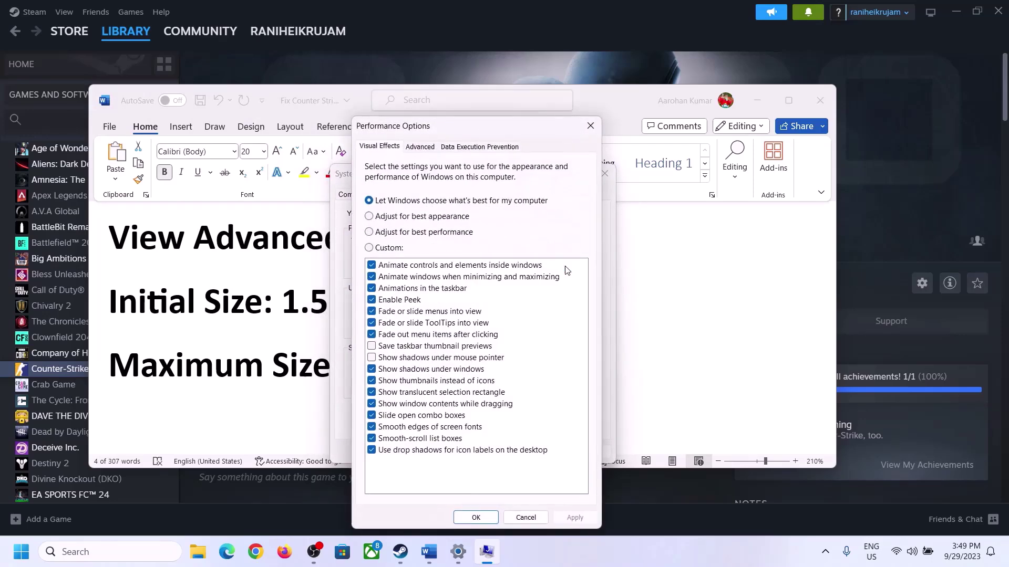
left_click(423, 148)
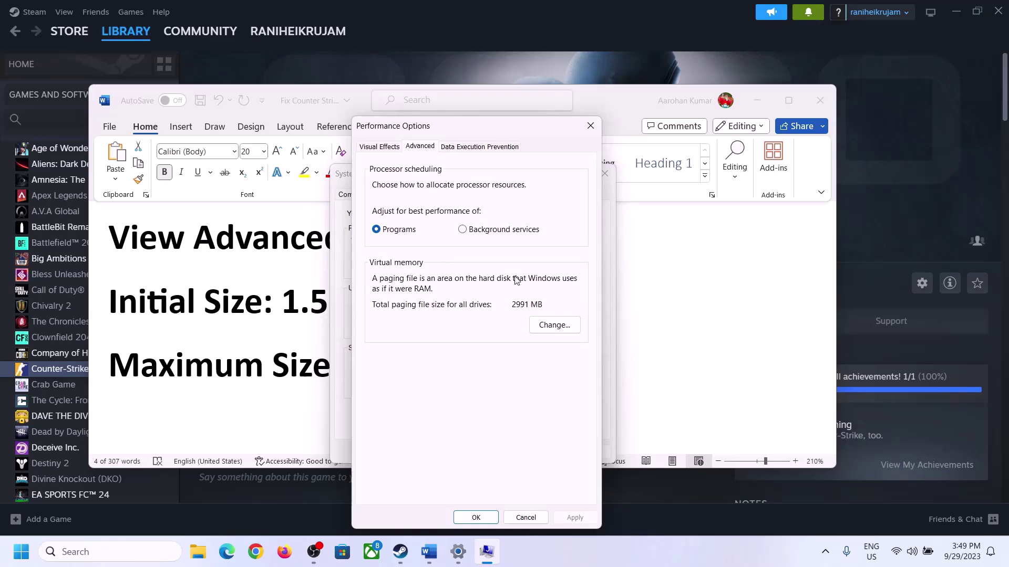
left_click(558, 326)
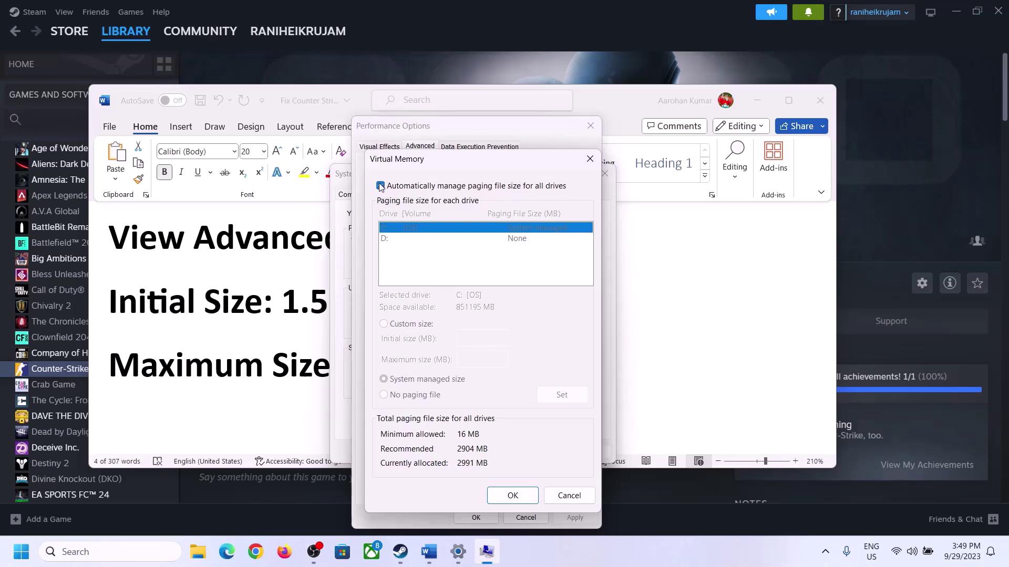
Disable automatic paging file management, choose Custom size for C:, and highlight the notes' 1.5 x Total RAM guideline
left_click(380, 186)
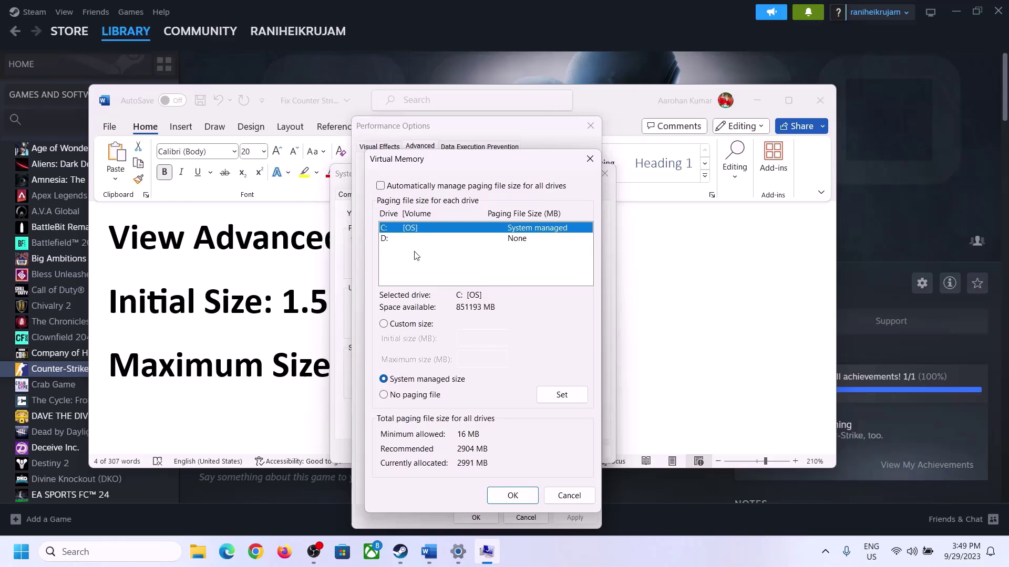
left_click(384, 326)
left_click(482, 339)
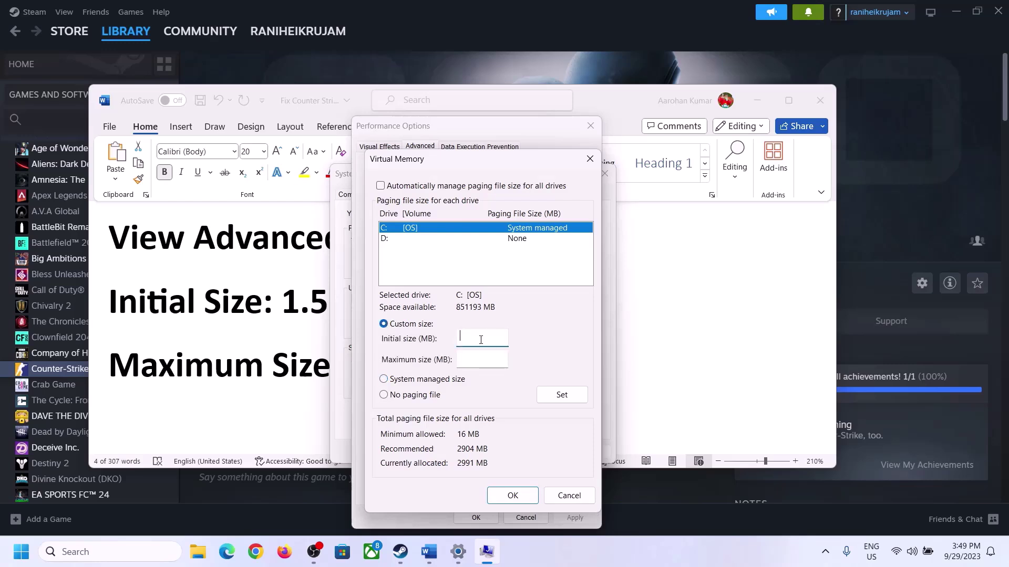
left_click(273, 313)
left_click_drag(287, 302, 468, 314)
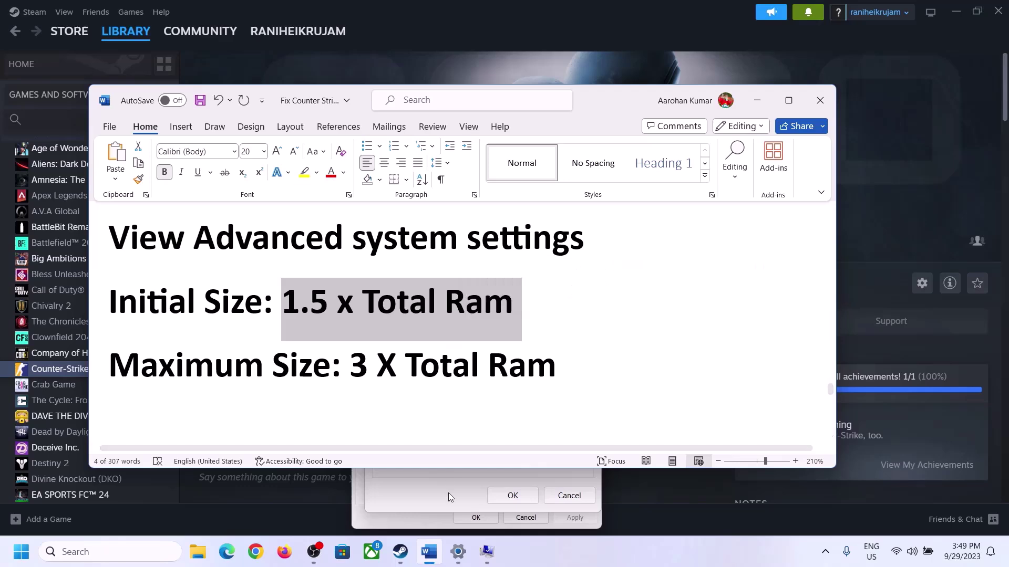